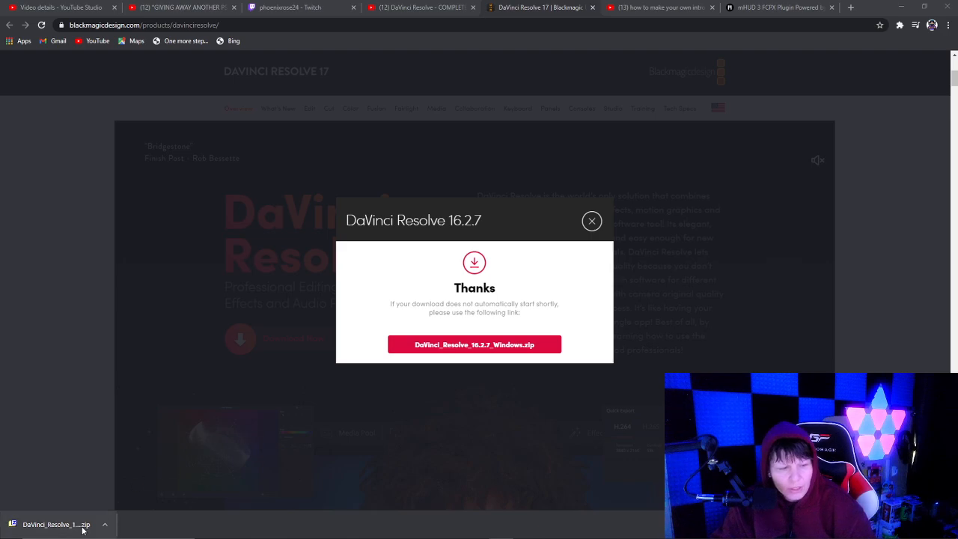
Extract the installer from the downloaded DaVinci Resolve 16.2.7 zip archive into the Downloads folder, and minimize the archive and browser windows
left_click(57, 527)
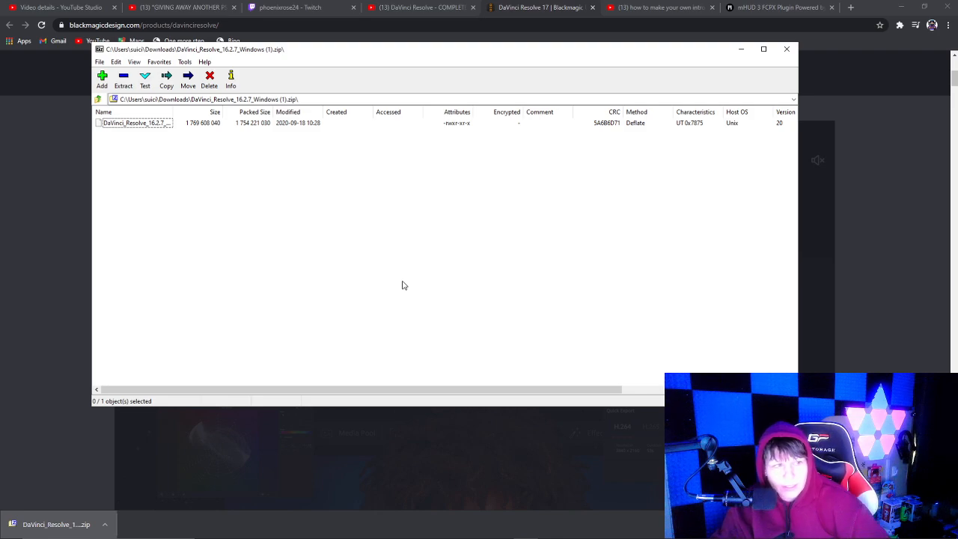
left_click(139, 123)
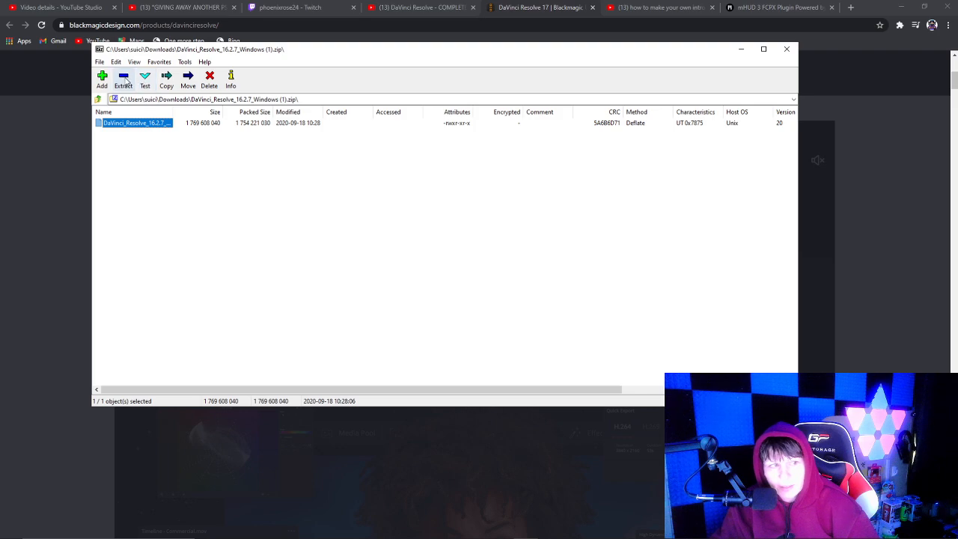
left_click(123, 79)
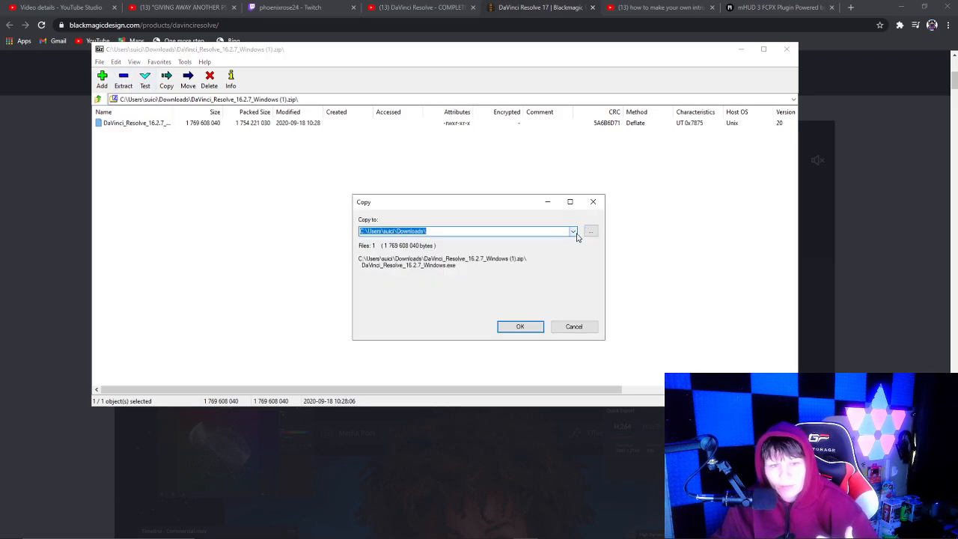
left_click(515, 334)
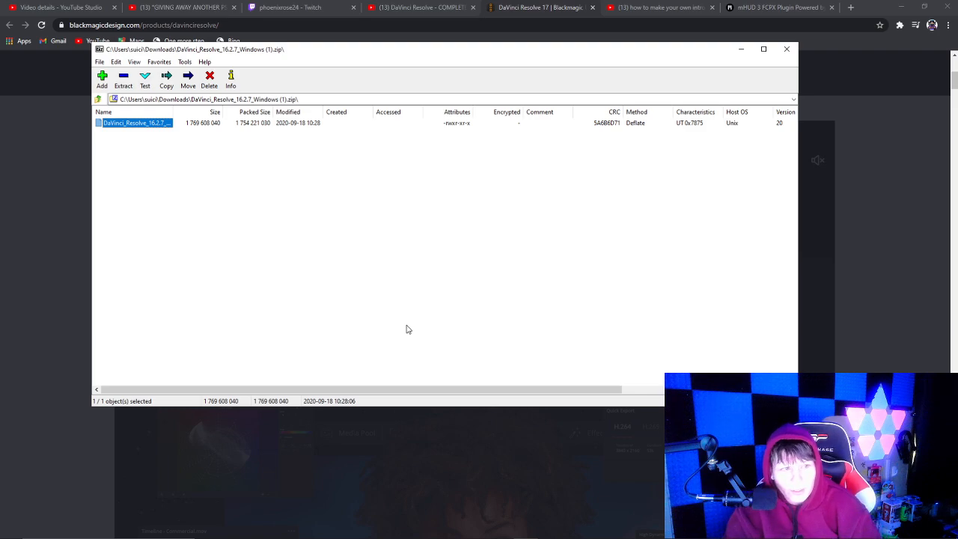
left_click(742, 49)
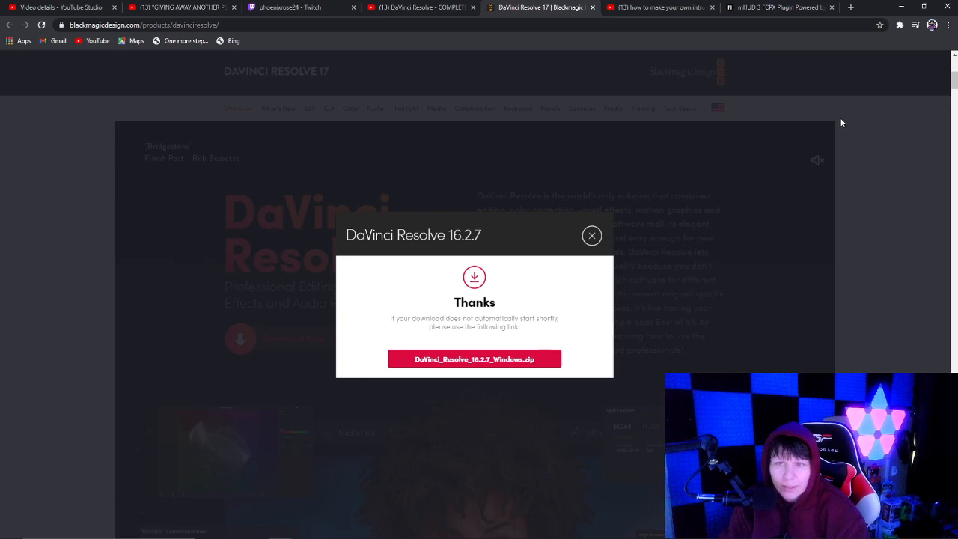
left_click(904, 7)
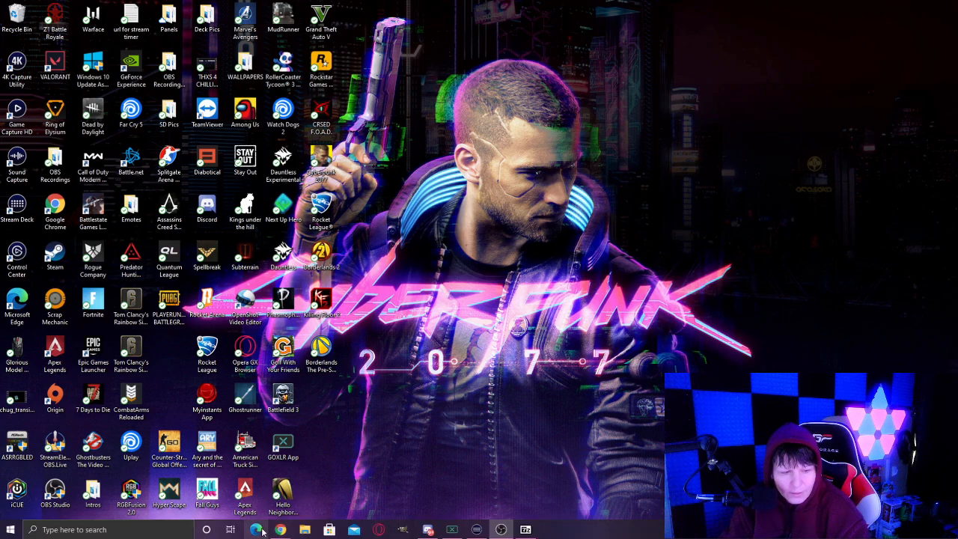
Open a file browser window and go to the Public folder under Users on the Windows (C:) drive
mouse_move(281, 529)
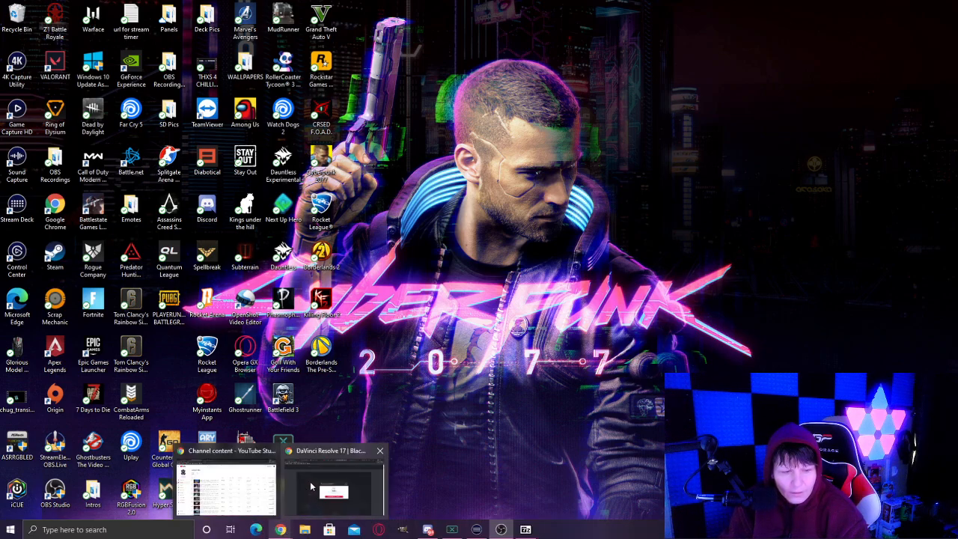
left_click(304, 530)
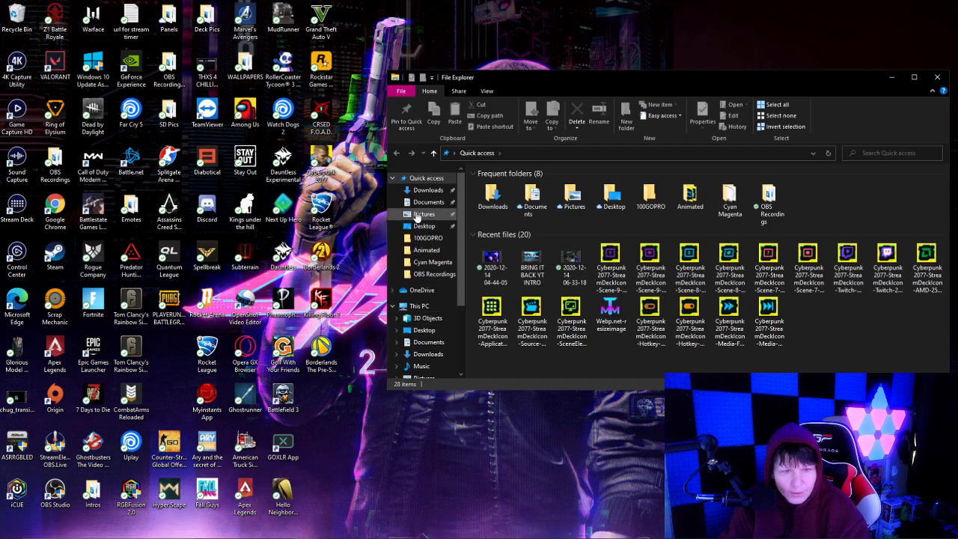
scroll(431, 299, "down", 3)
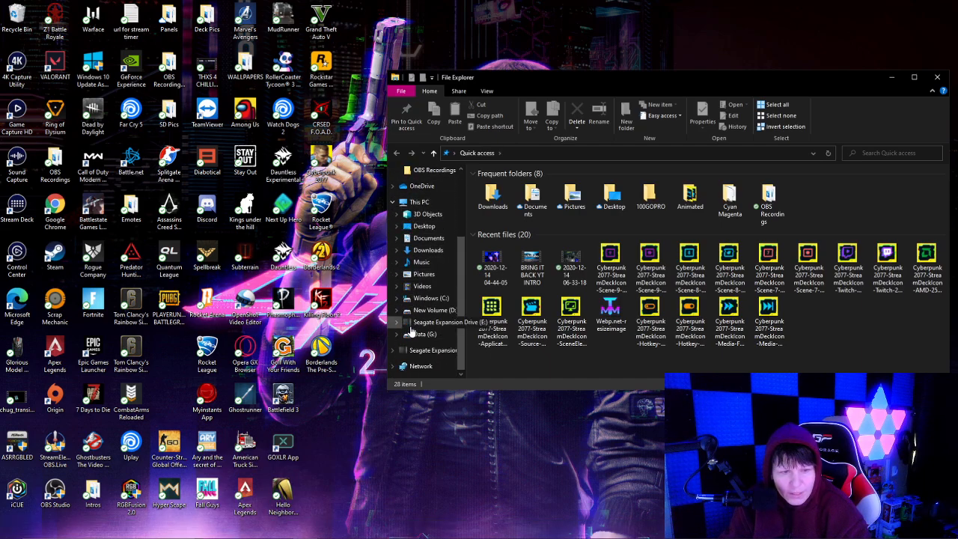
left_click(431, 300)
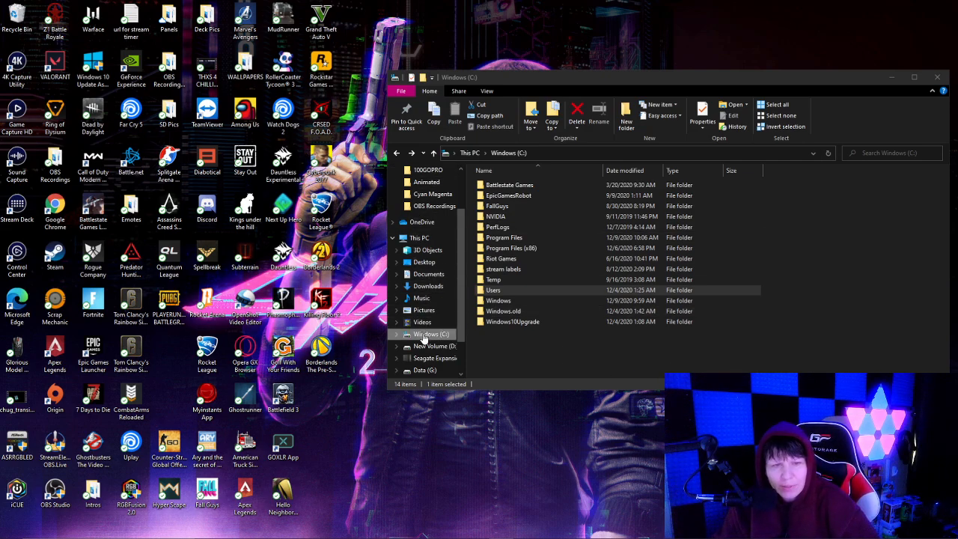
left_click(511, 292)
double_click(511, 294)
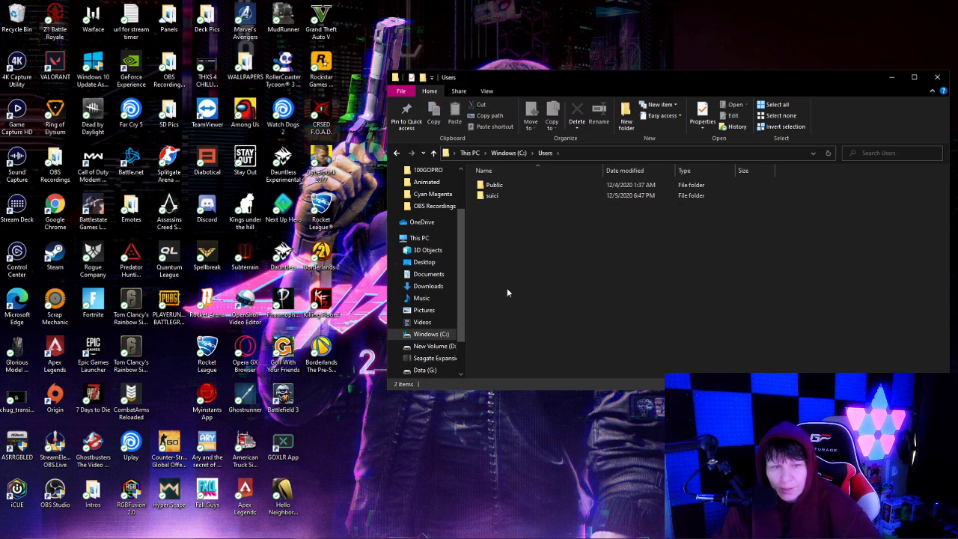
double_click(494, 185)
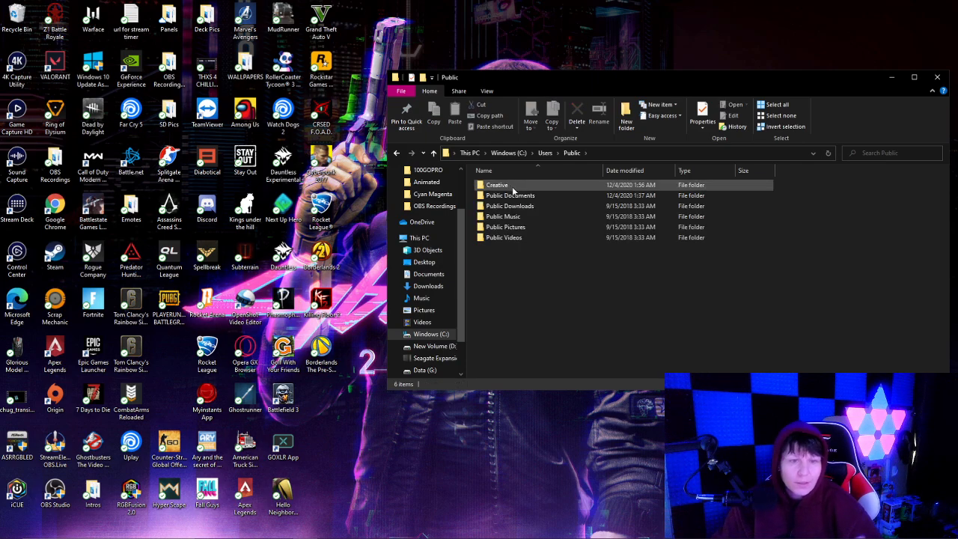
Browse from Public Documents through Blackmagic Design, DaVinci Resolve and Fusion to the Queue folder, and minimize the file window
left_click(551, 195)
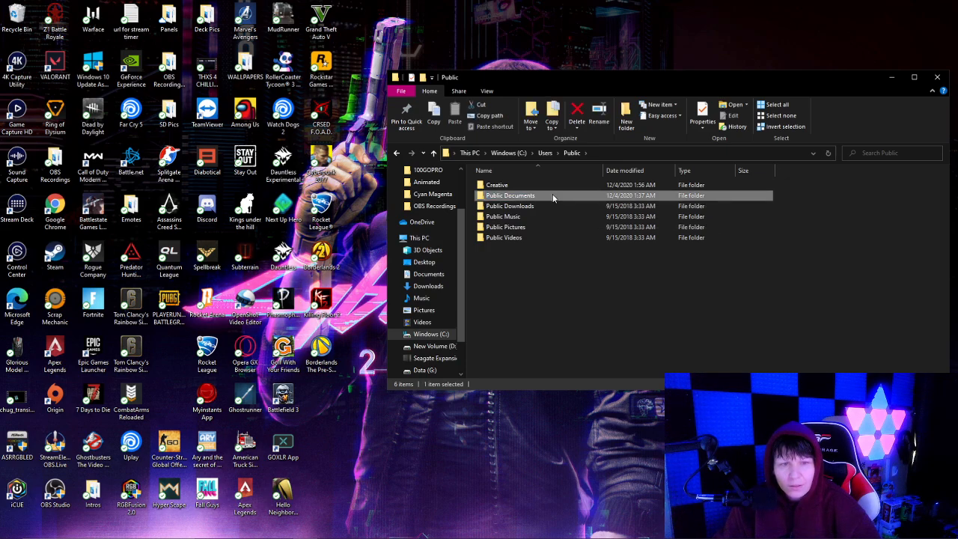
double_click(552, 194)
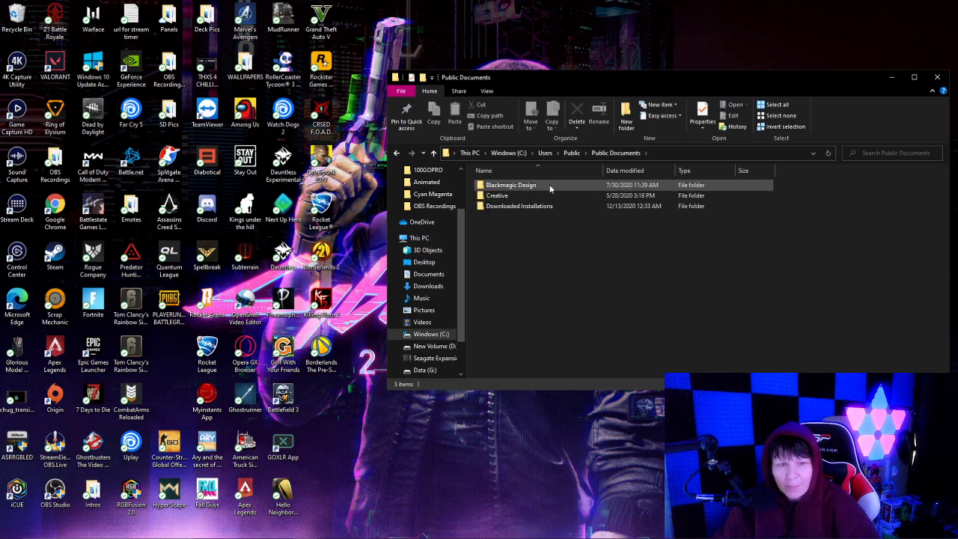
double_click(549, 184)
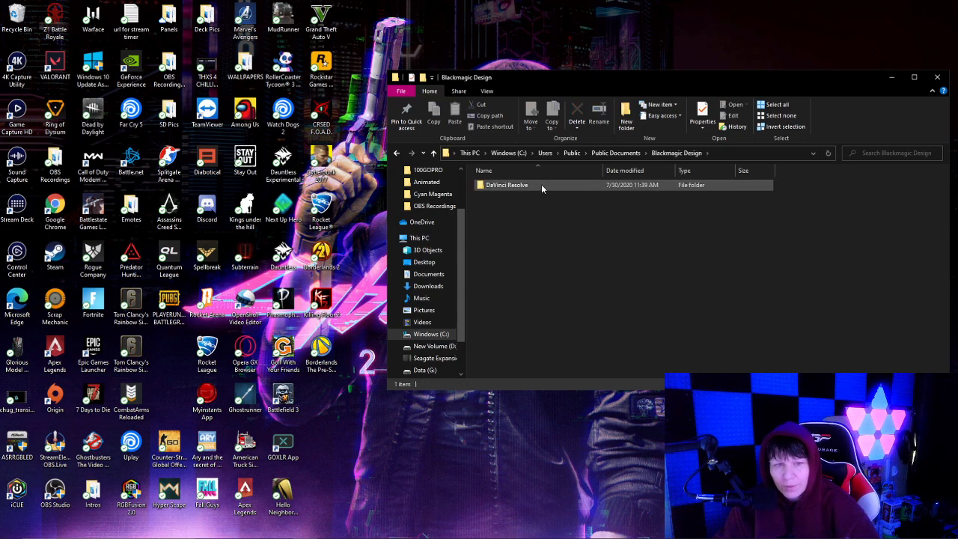
double_click(542, 186)
double_click(530, 187)
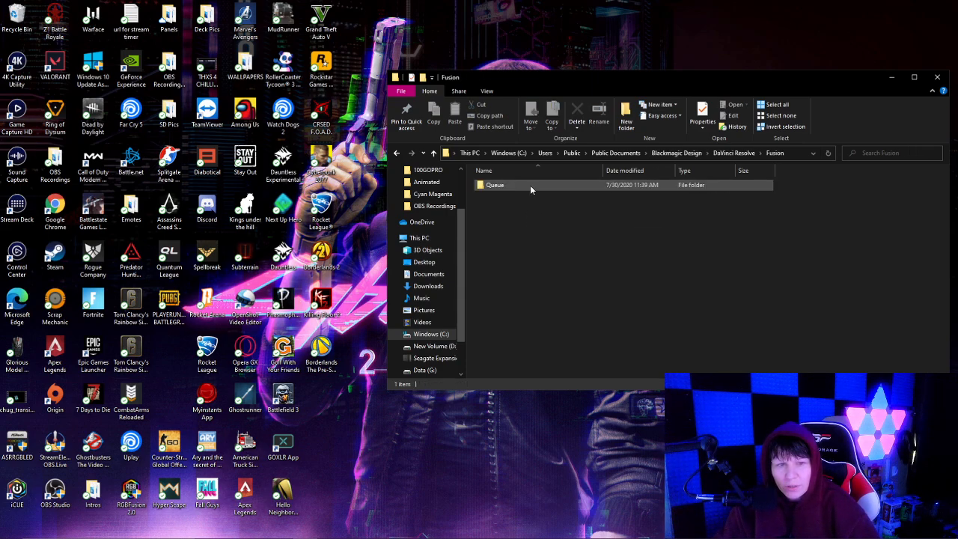
double_click(530, 185)
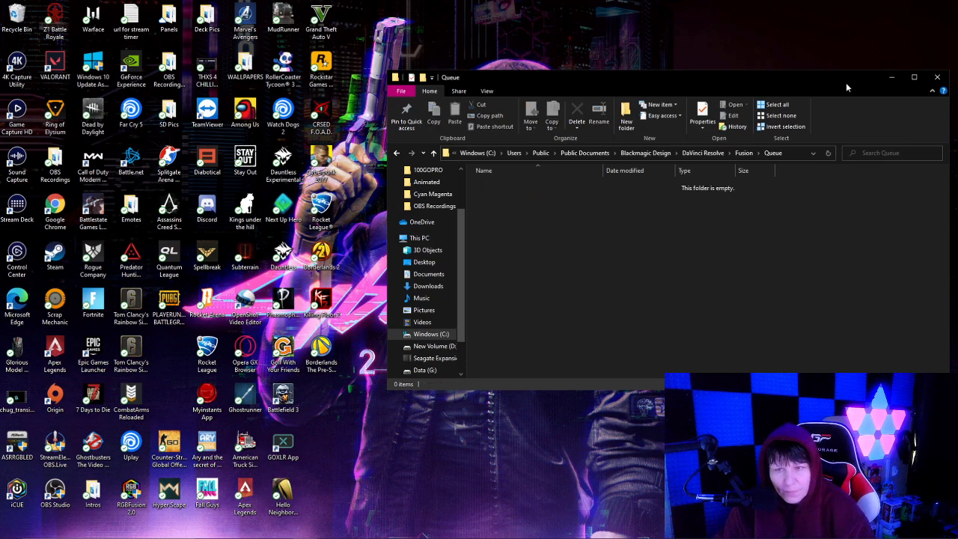
left_click(892, 78)
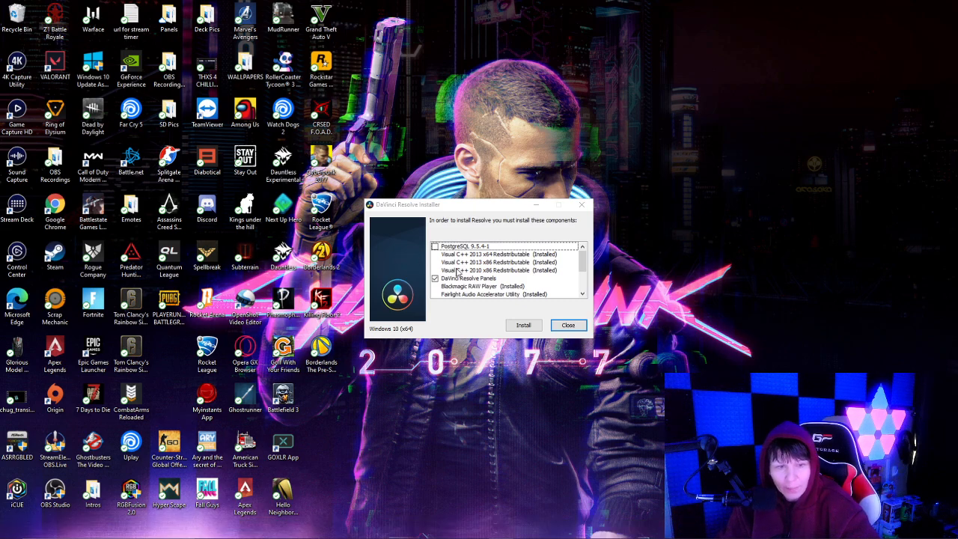
Review the component list in the DaVinci Resolve Installer and start the installation with the preselected components
scroll(458, 273, "down", 2)
scroll(479, 272, "up", 2)
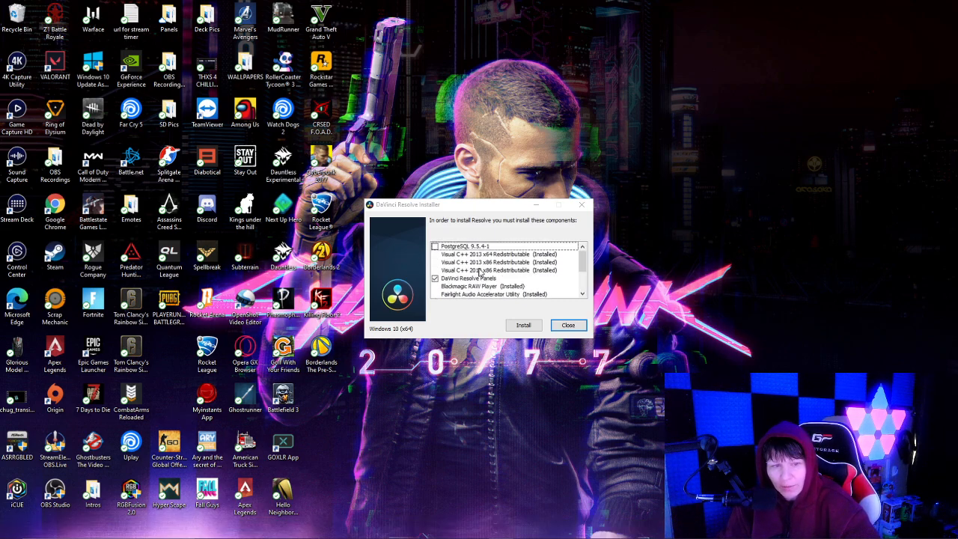
scroll(480, 273, "down", 3)
left_click(523, 324)
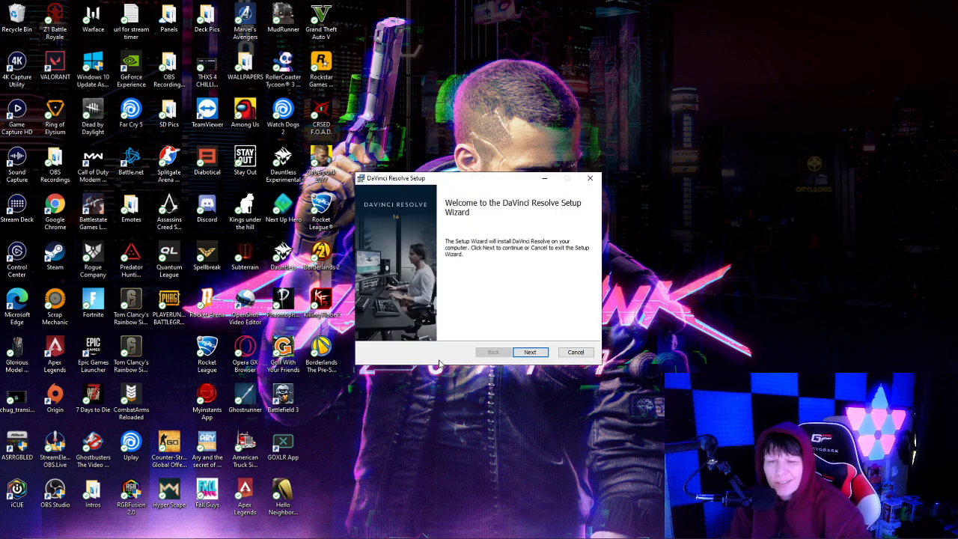
Complete the DaVinci Resolve setup wizard, accepting the license terms and keeping the destination C:\Program Files\Blackmagic Design\DaVinci Resolve\
left_click(532, 353)
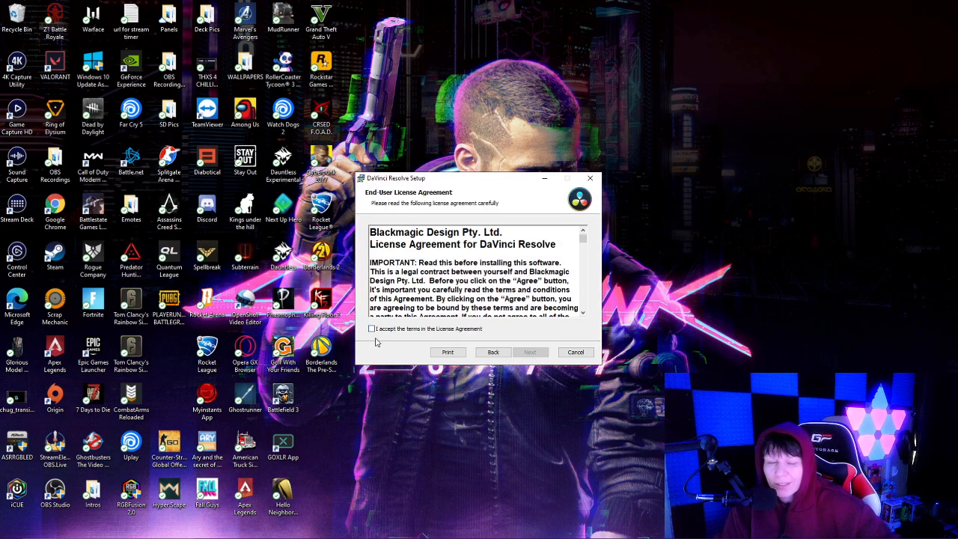
left_click(372, 330)
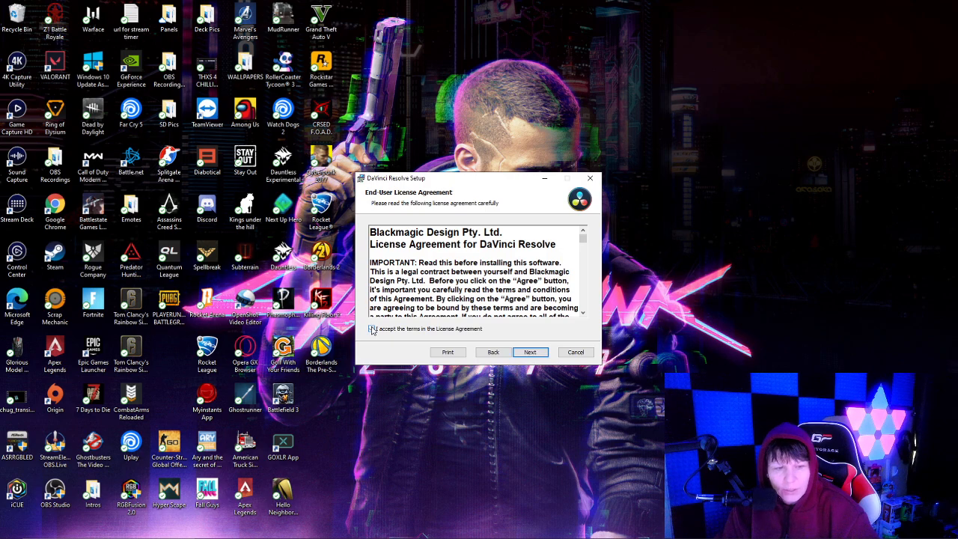
left_click(529, 353)
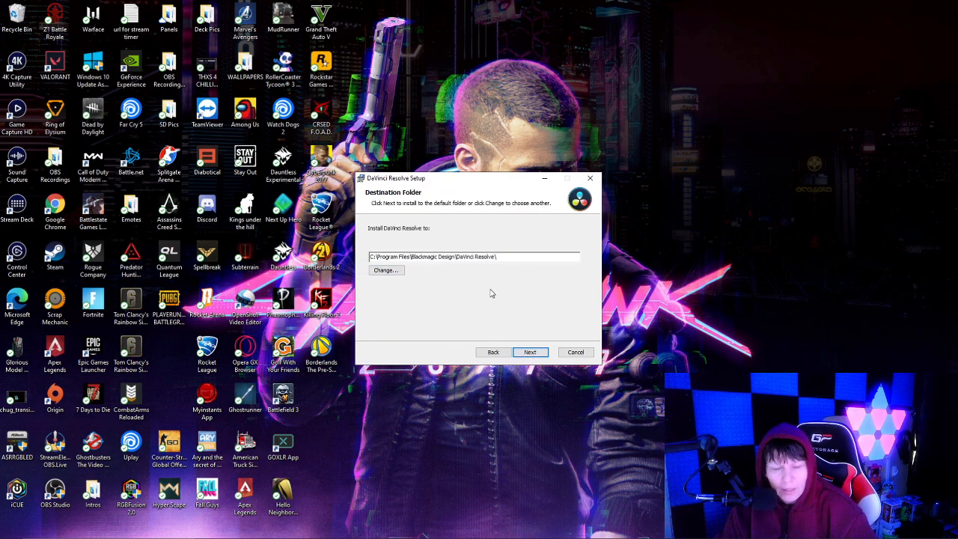
left_click(529, 353)
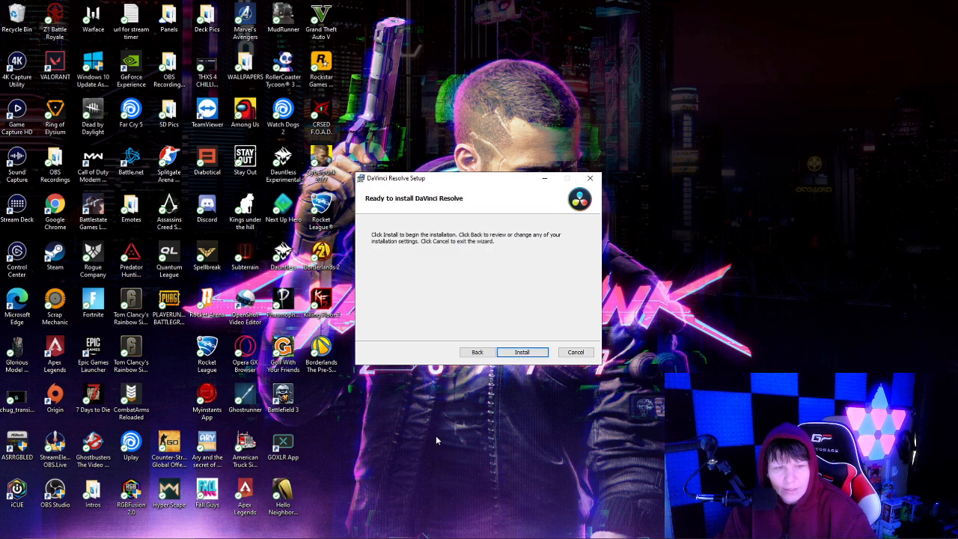
left_click(522, 353)
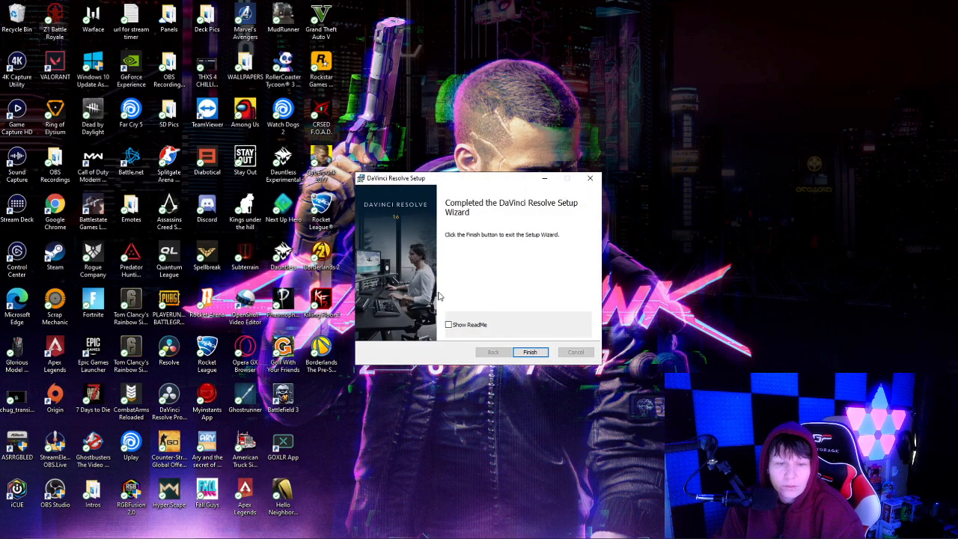
left_click(530, 352)
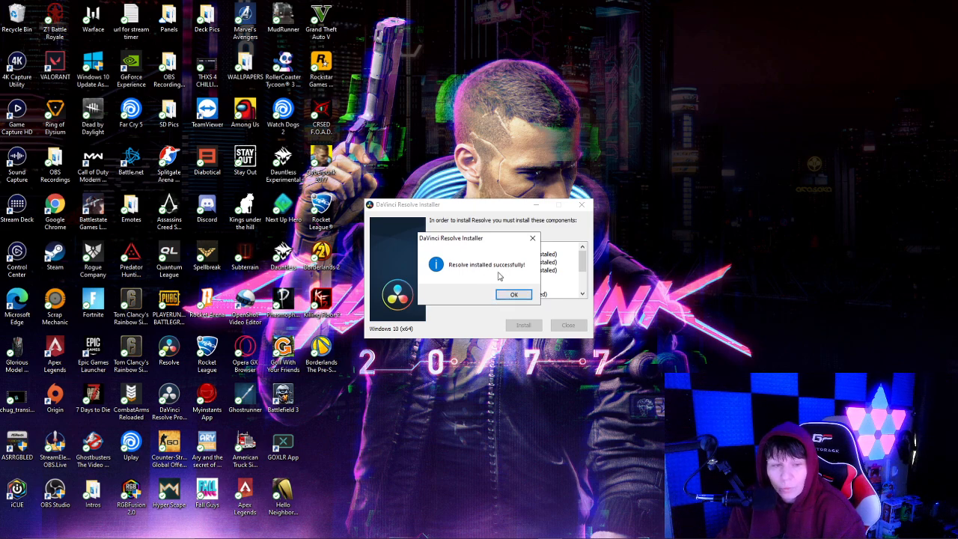
left_click(514, 296)
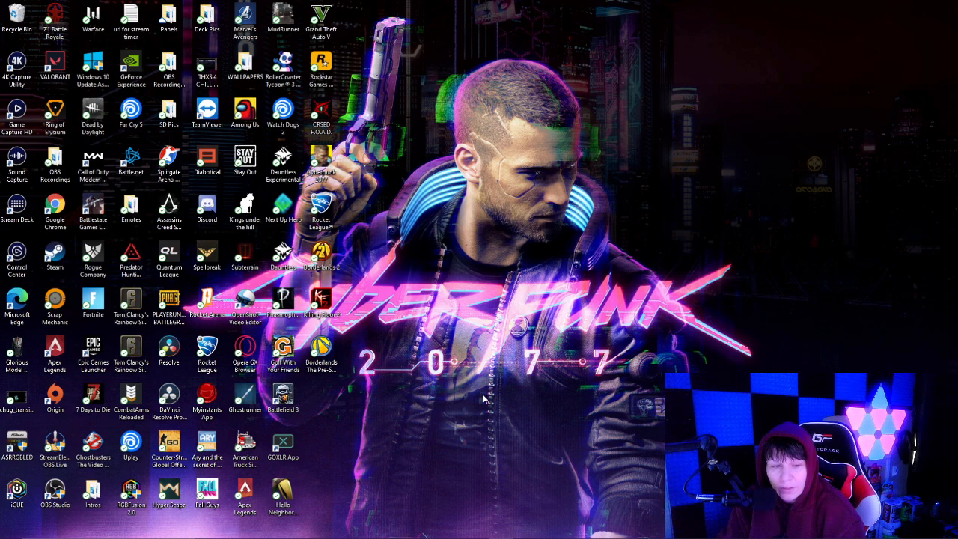
Launch DaVinci Resolve from the desktop and create a new project named TRIPPY
double_click(170, 350)
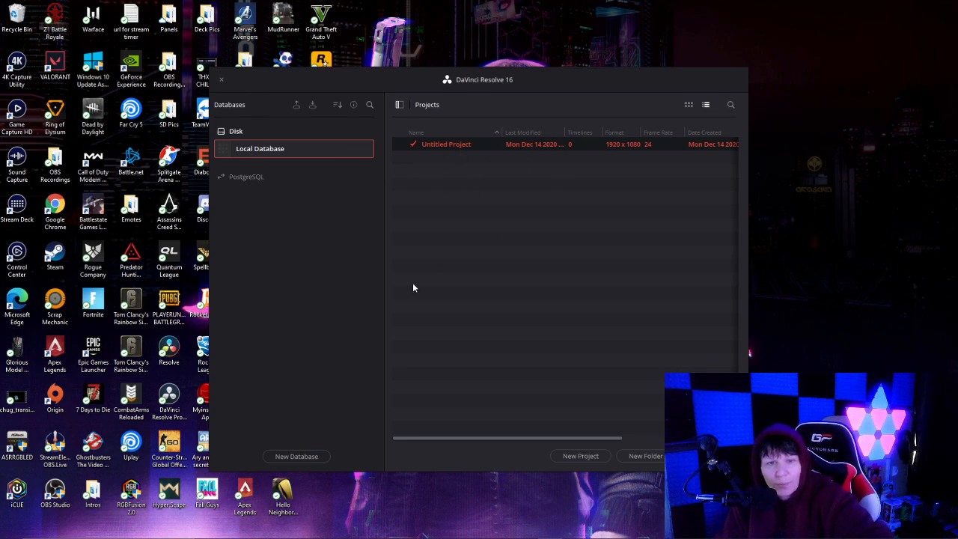
left_click(581, 458)
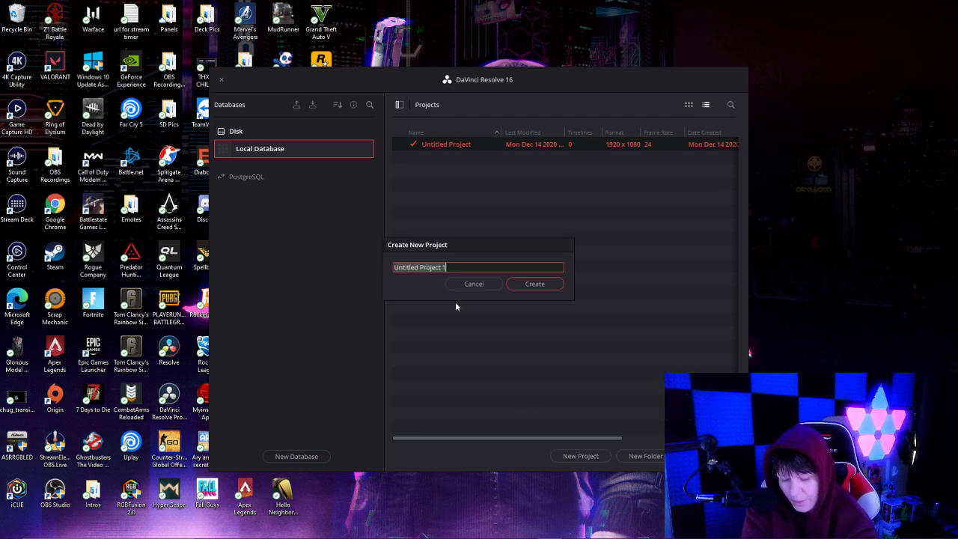
type("TRIPPY")
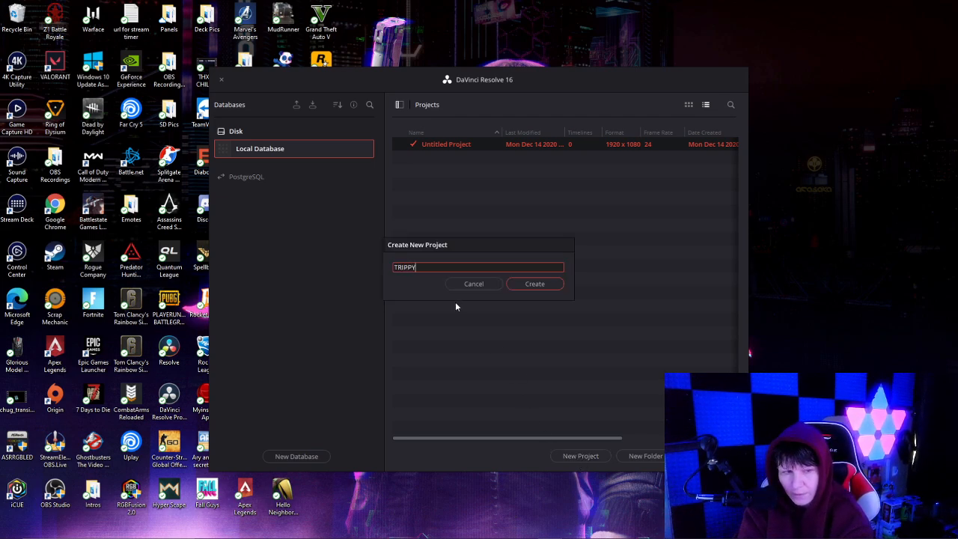
key("Return")
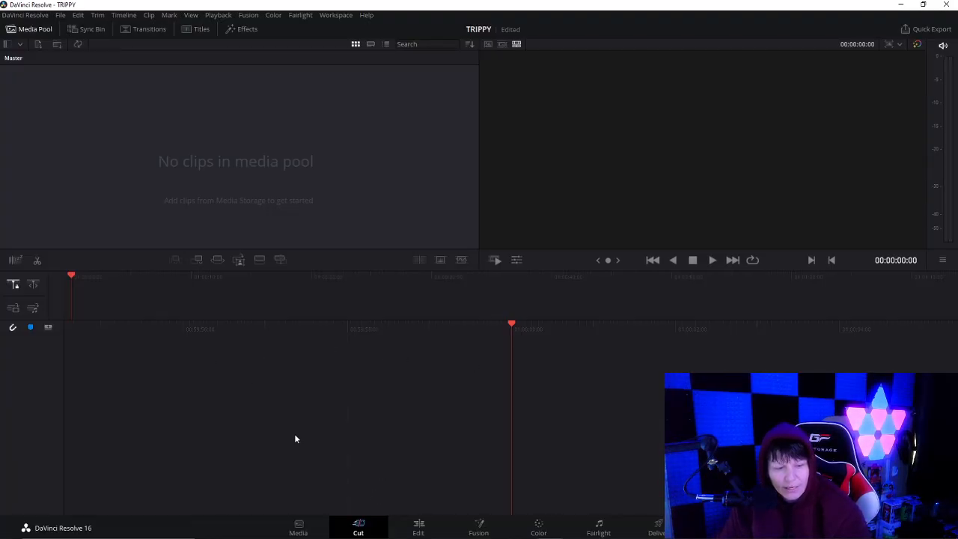
Look through the Media, Cut, Edit, Fusion and Color pages of the TRIPPY project
left_click(298, 527)
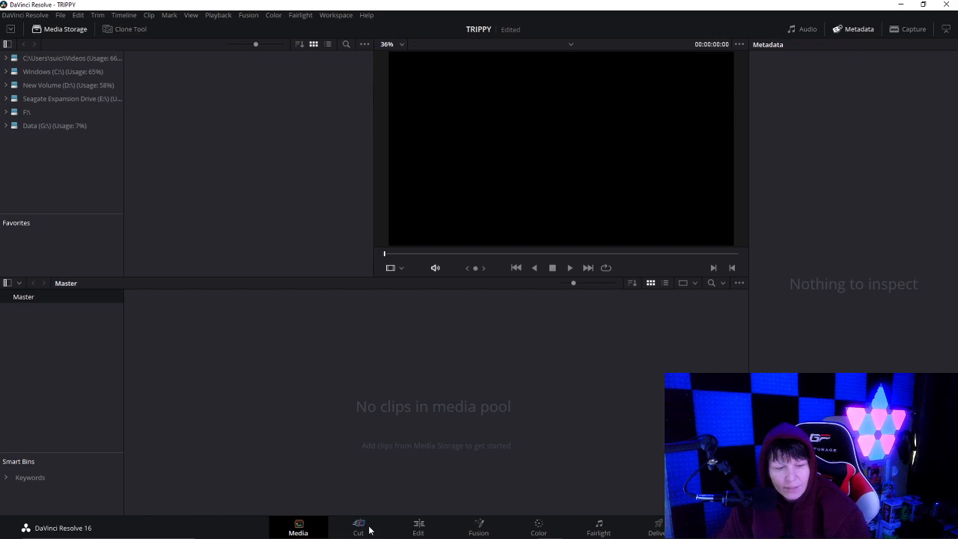
left_click(366, 529)
left_click(418, 530)
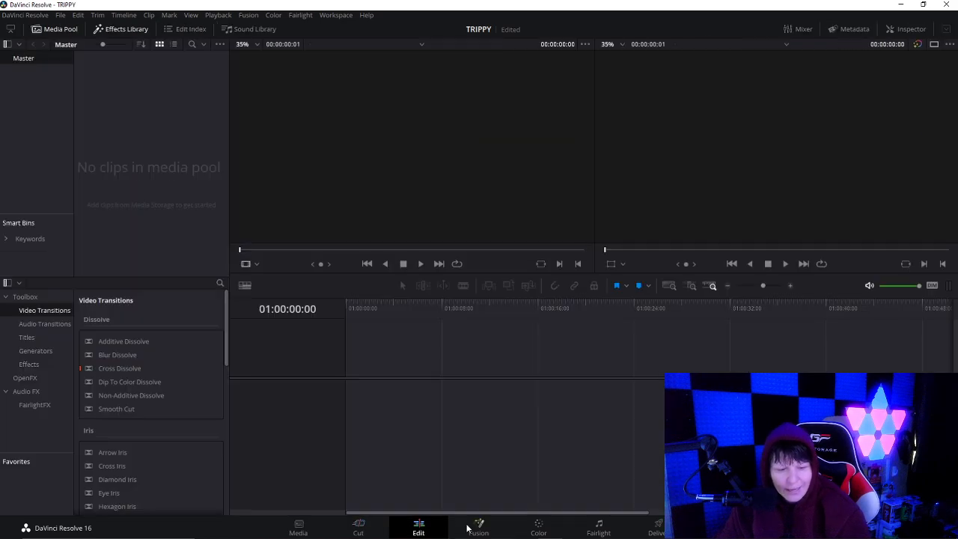
left_click(473, 529)
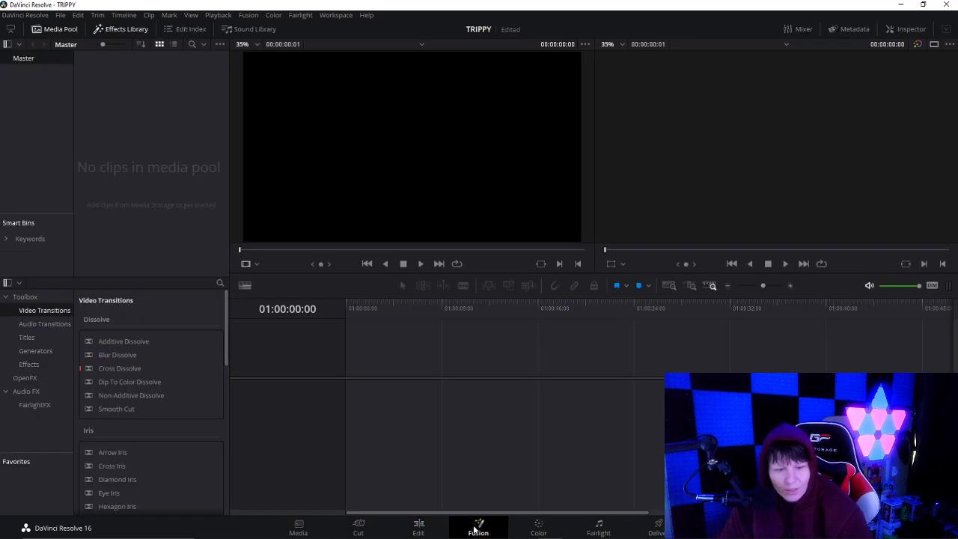
left_click(538, 530)
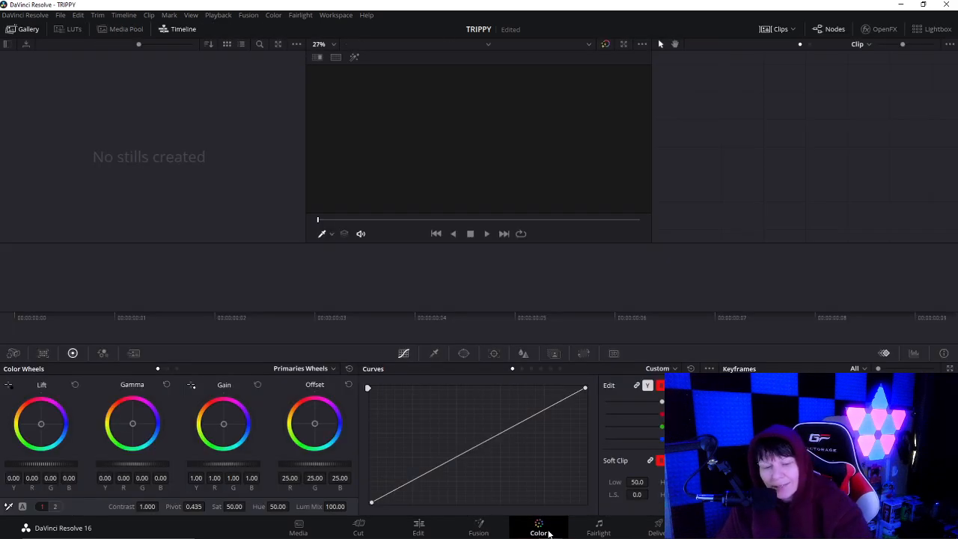
Look through the Fairlight, Deliver, Media and Cut pages, including the media pool's options on the Cut page
left_click(597, 524)
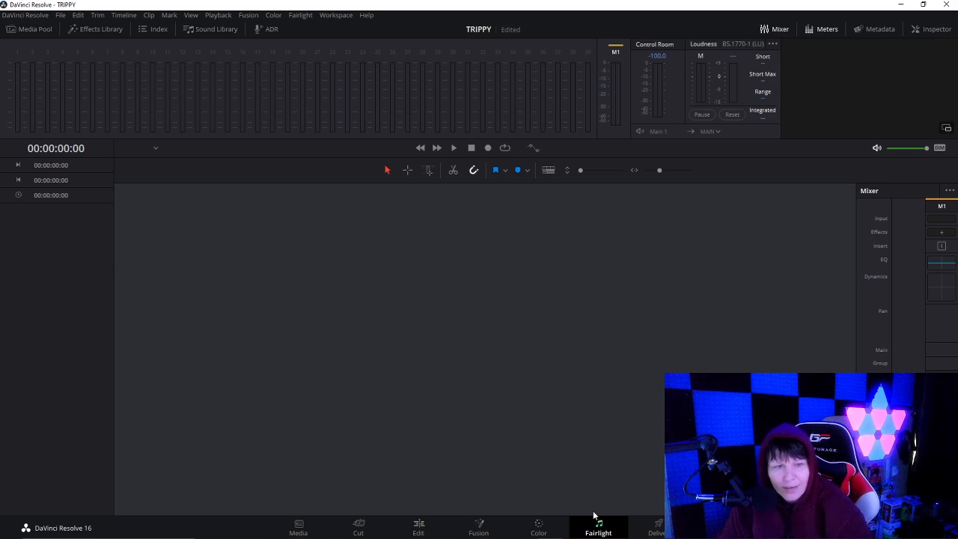
left_click(656, 526)
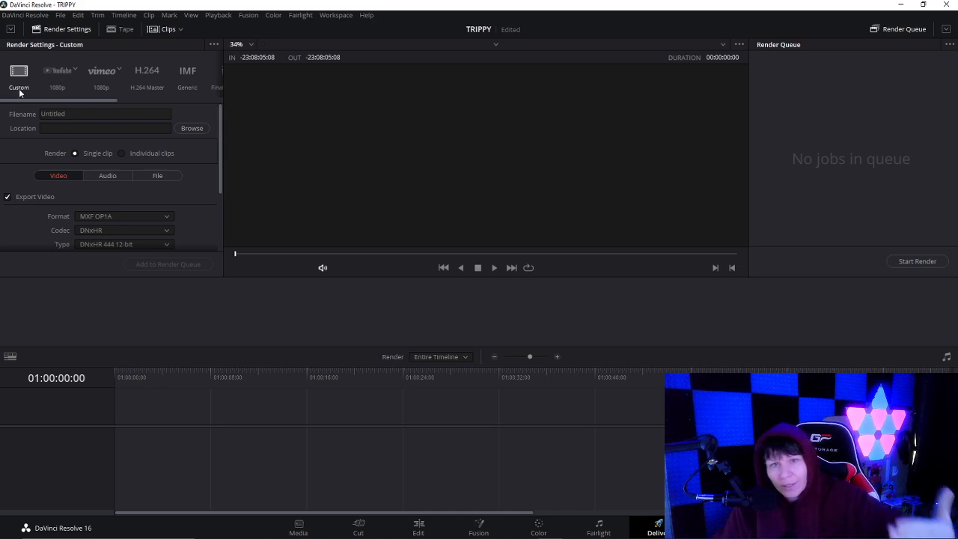
left_click_drag(39, 101, 11, 98)
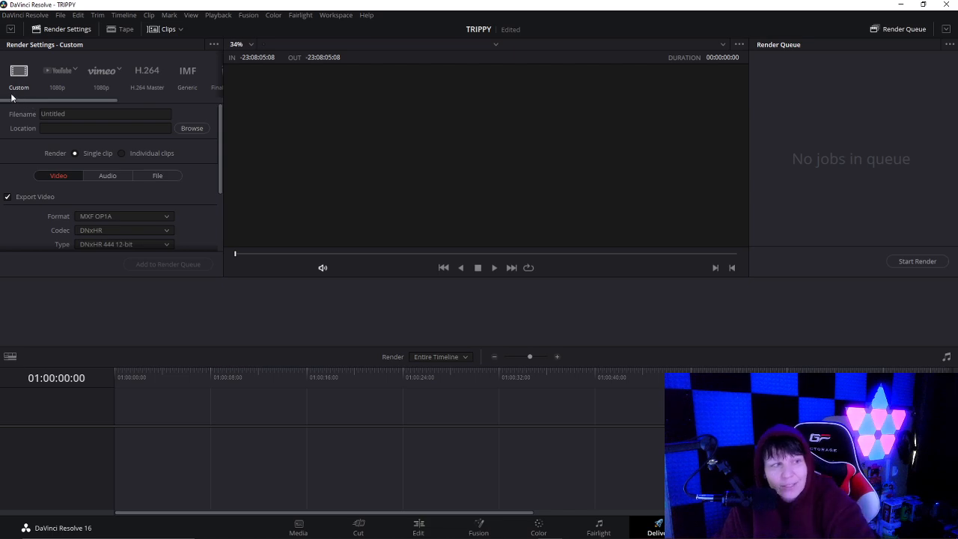
left_click(295, 526)
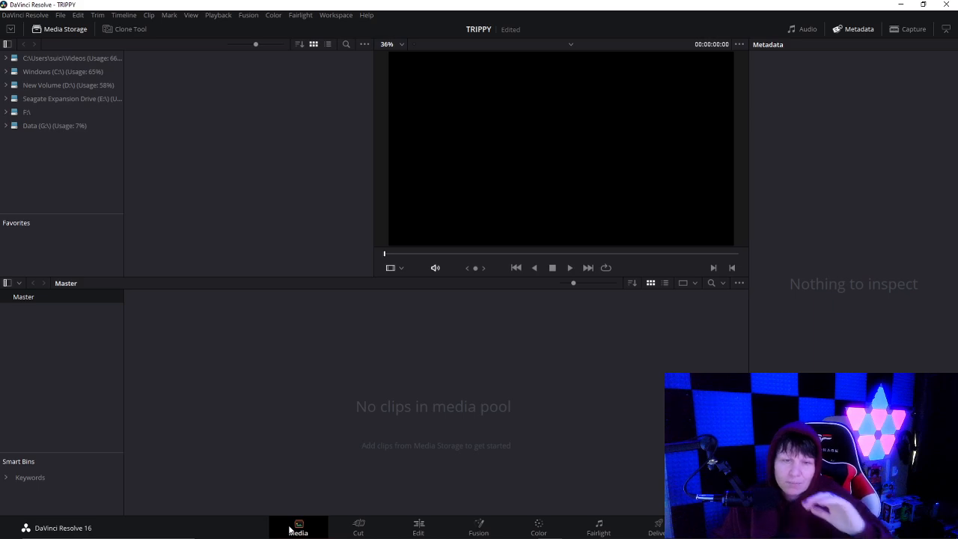
left_click(358, 526)
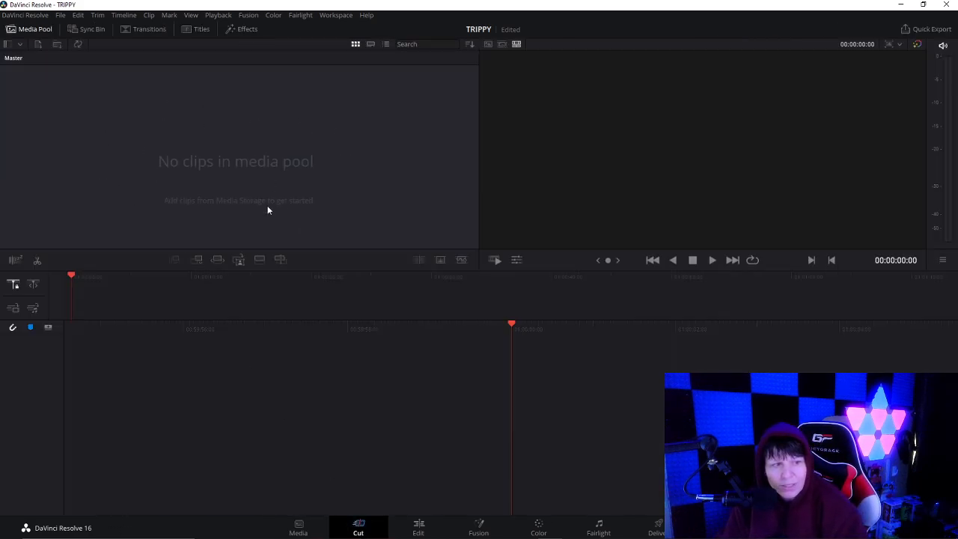
right_click(205, 145)
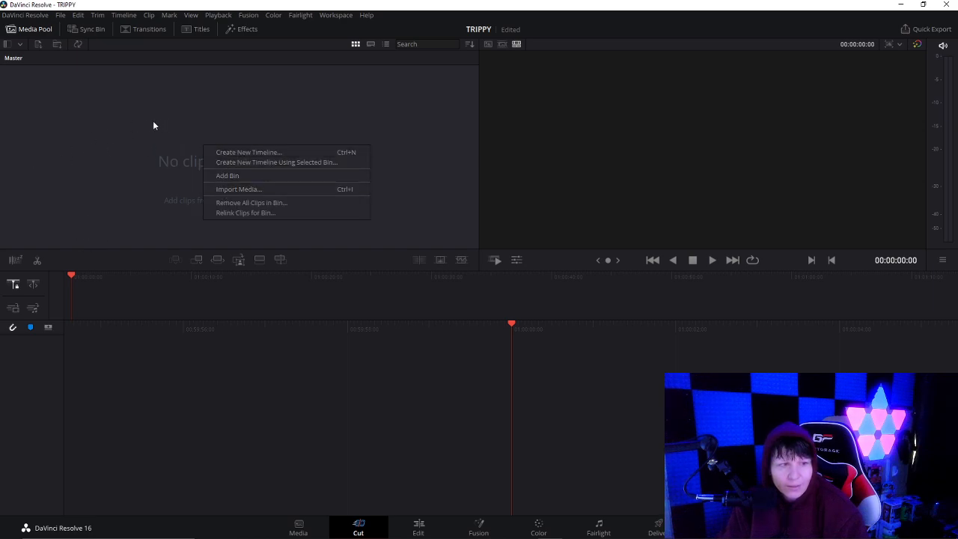
left_click(113, 132)
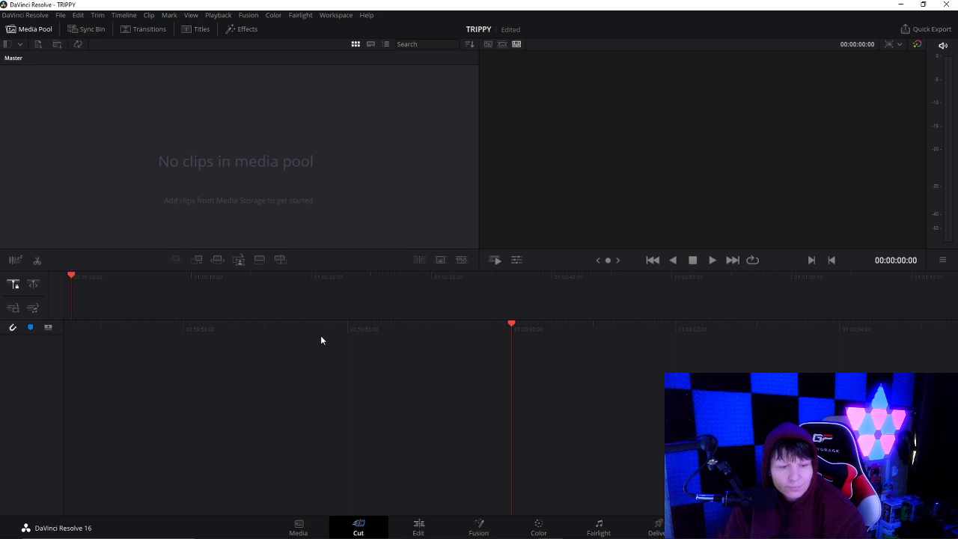
left_click(417, 526)
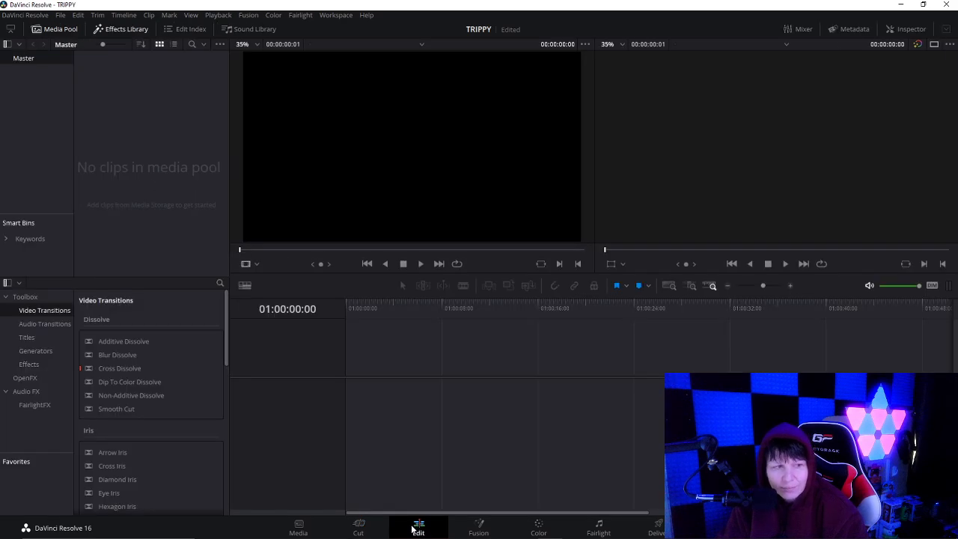
right_click(125, 183)
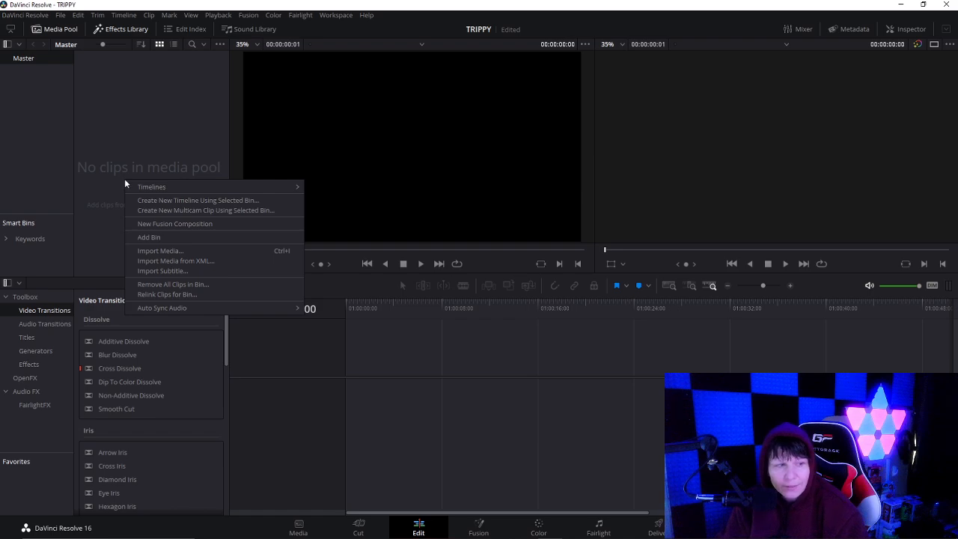
left_click(158, 251)
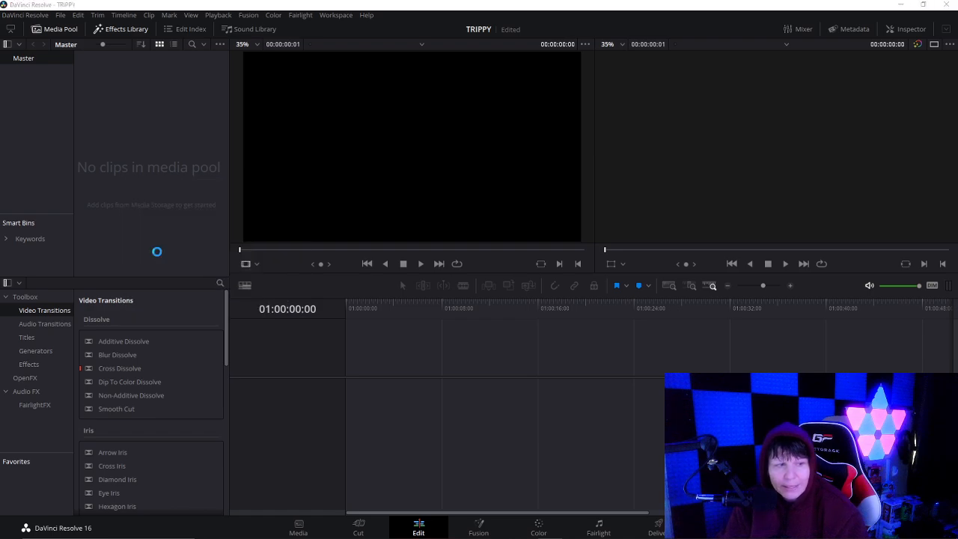
scroll(44, 125, "up", 2)
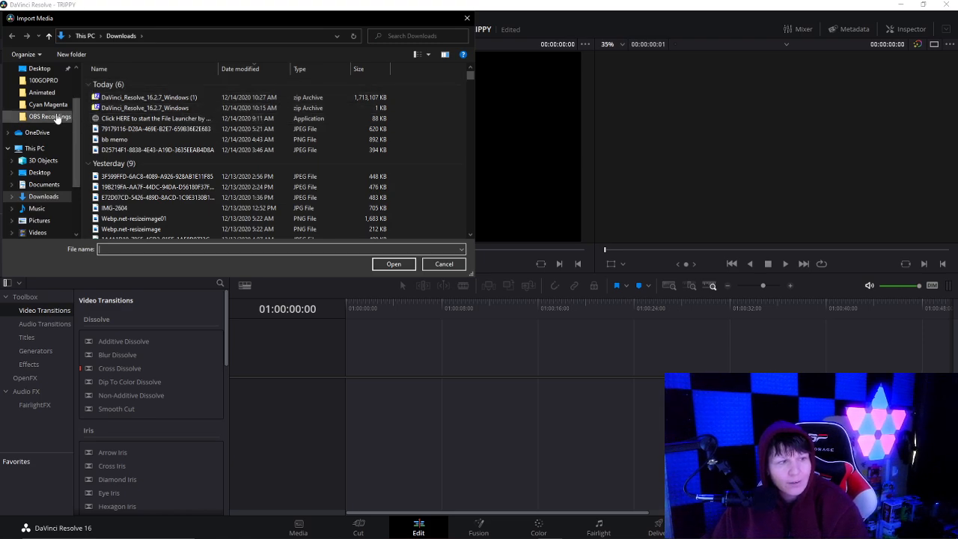
left_click(57, 118)
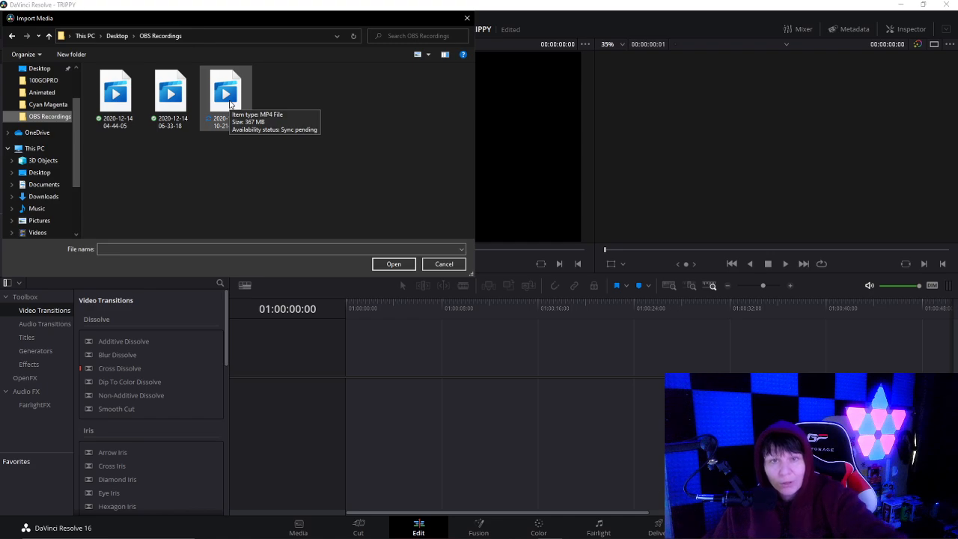
left_click(108, 110)
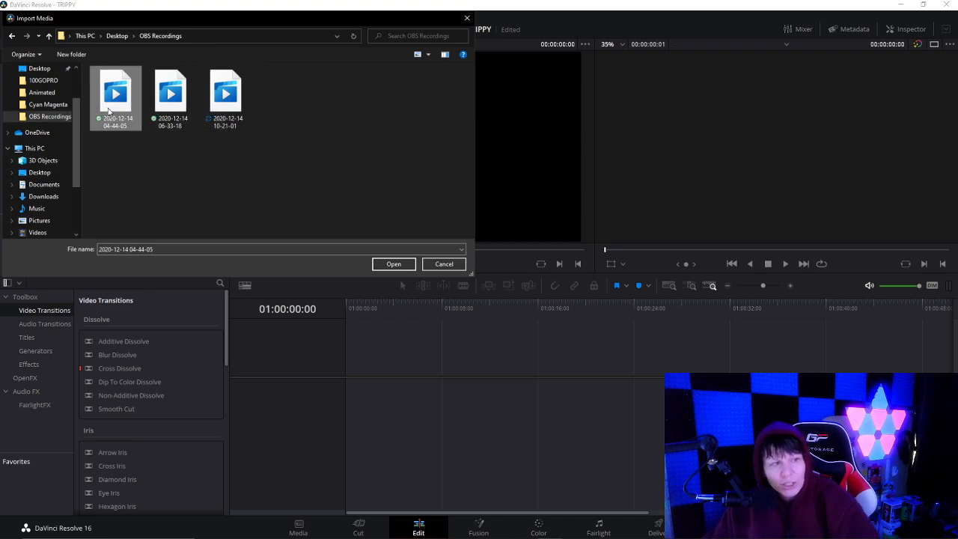
left_click(378, 264)
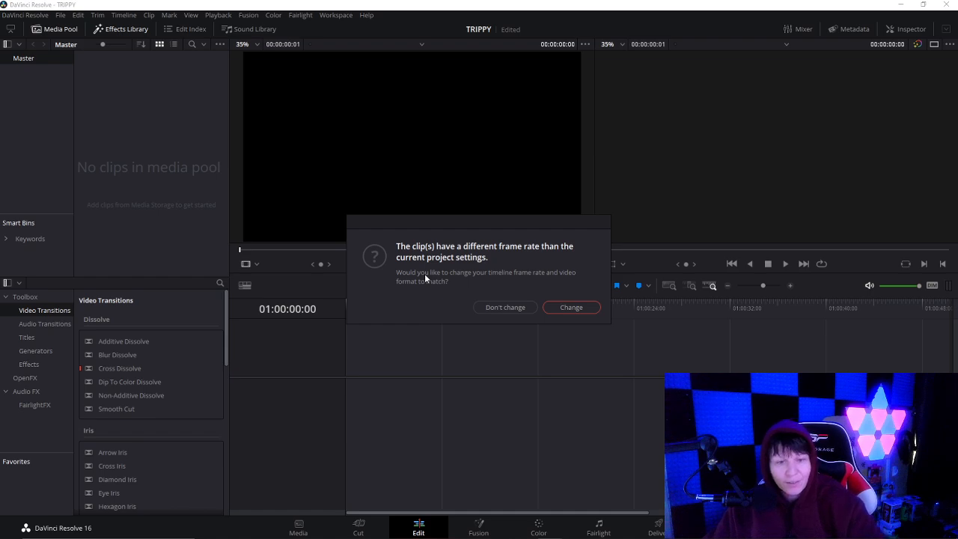
left_click(571, 308)
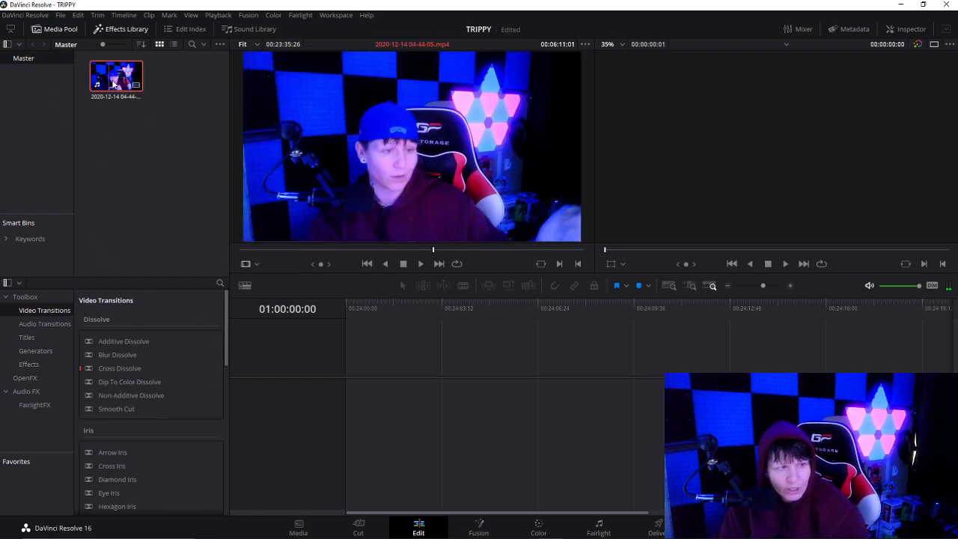
left_click_drag(108, 82, 342, 398)
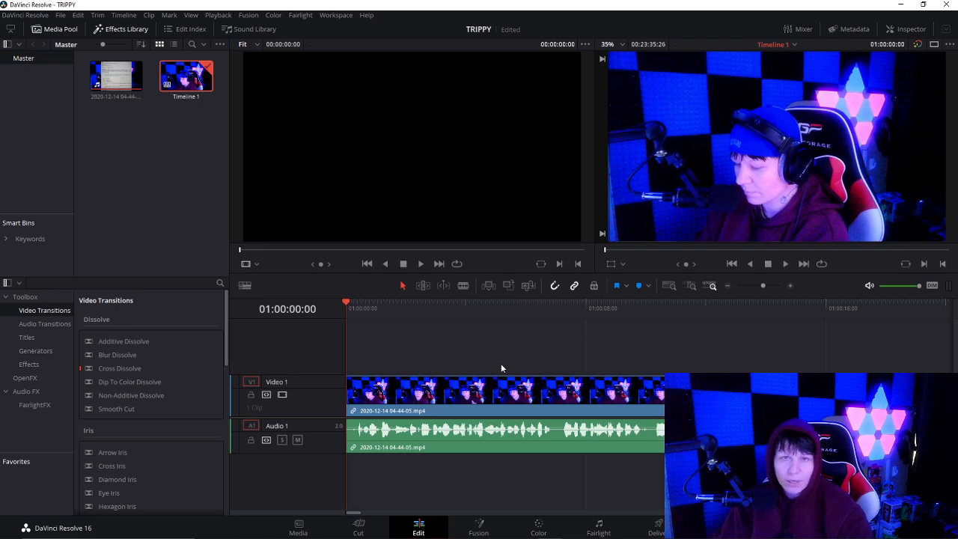
Split the timeline clip with the Blade tool at five points within its first eight seconds
left_click(463, 285)
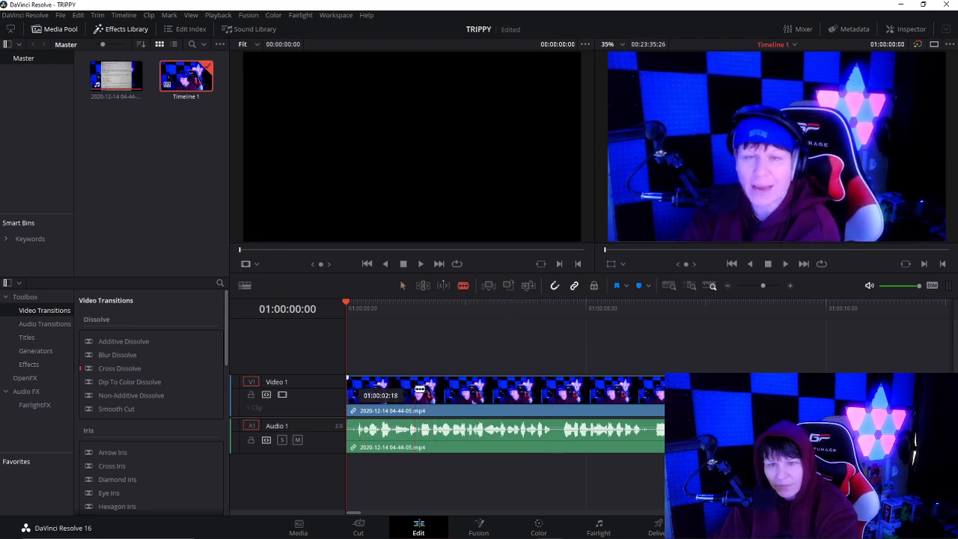
left_click(416, 389)
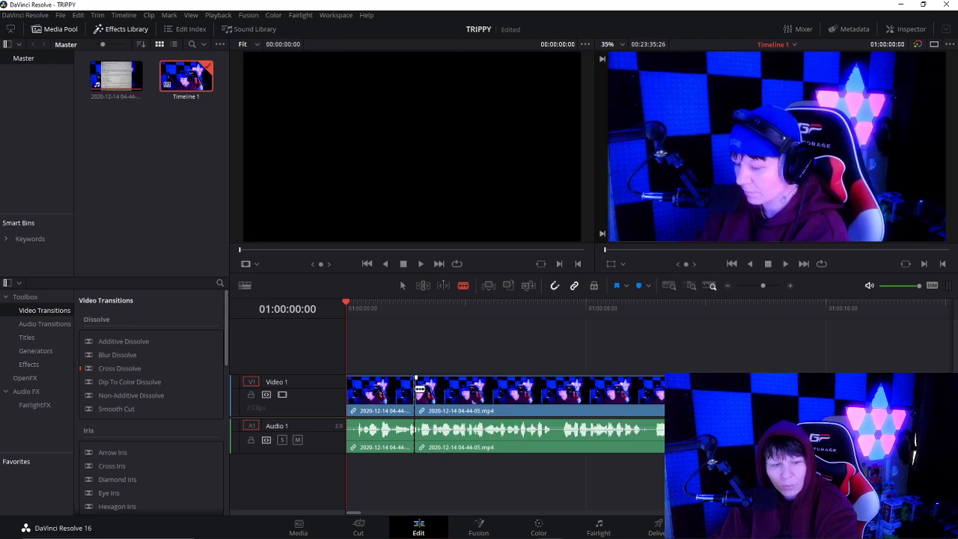
left_click(471, 389)
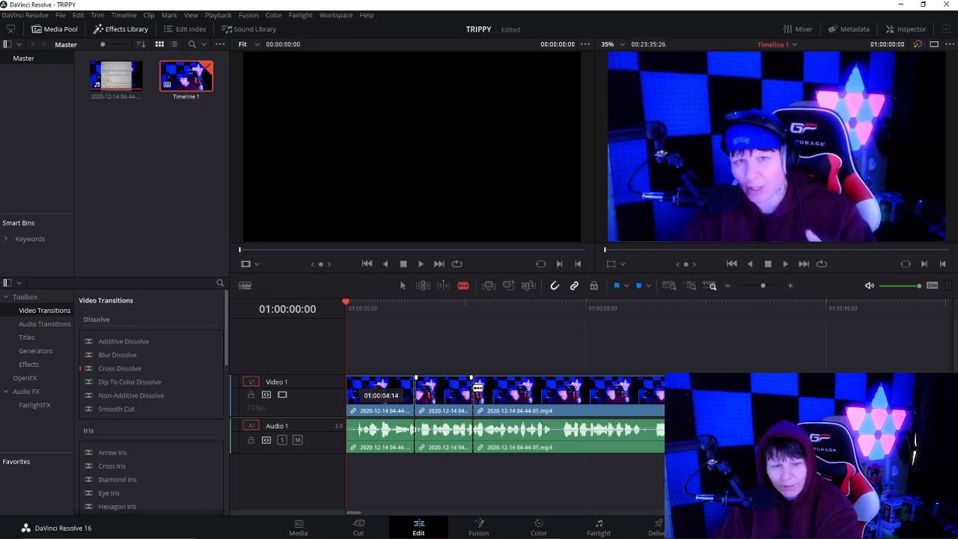
left_click(428, 389)
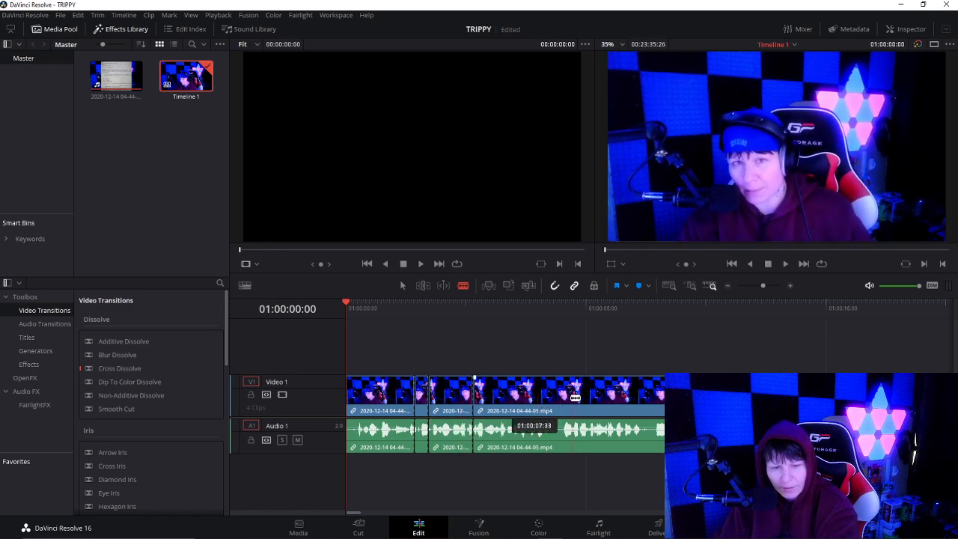
left_click(572, 395)
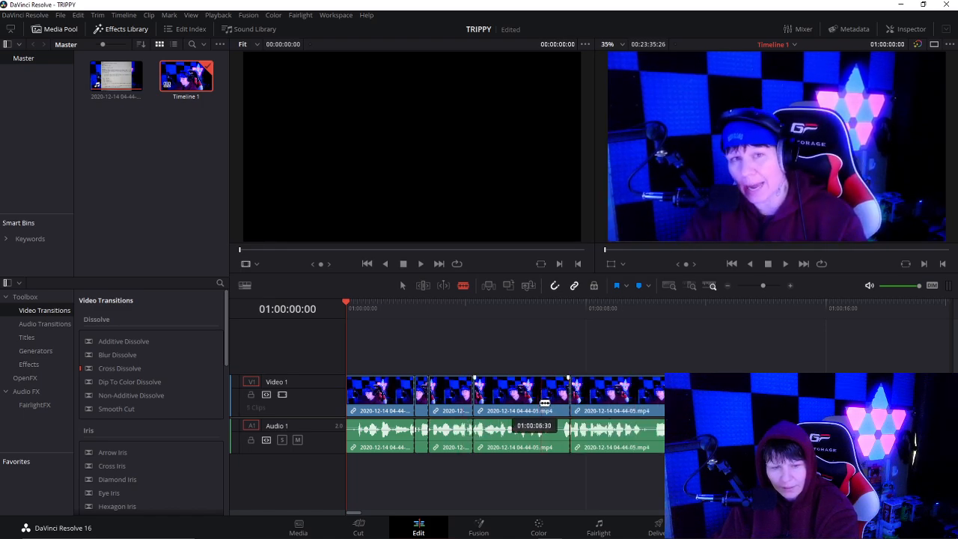
left_click(535, 397)
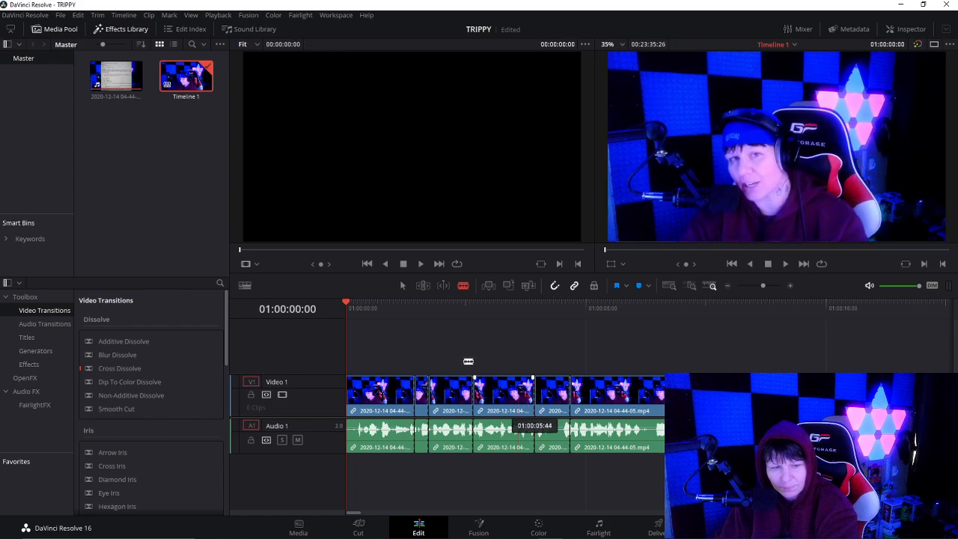
Delete the short second piece and the original fourth piece of the split clip, leaving gaps in the timeline
left_click(400, 288)
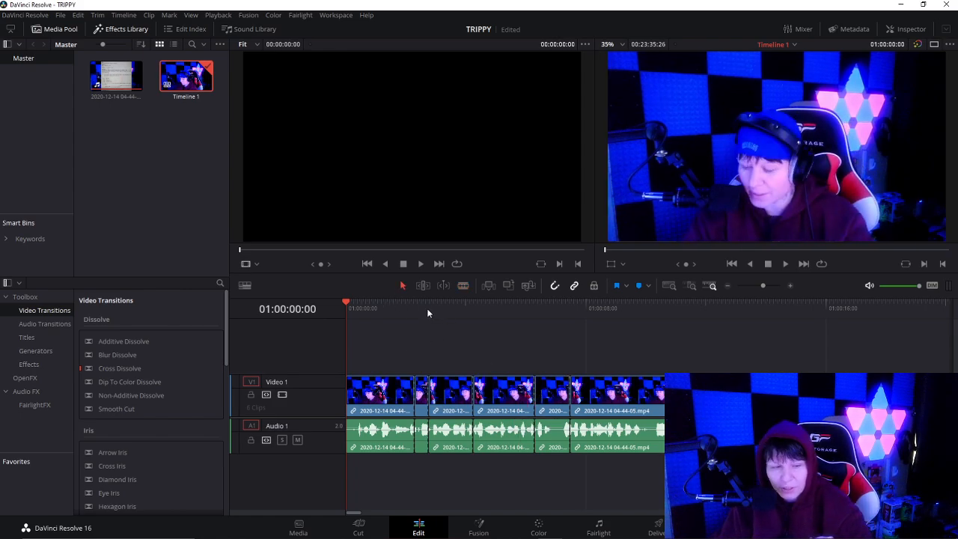
left_click(421, 399)
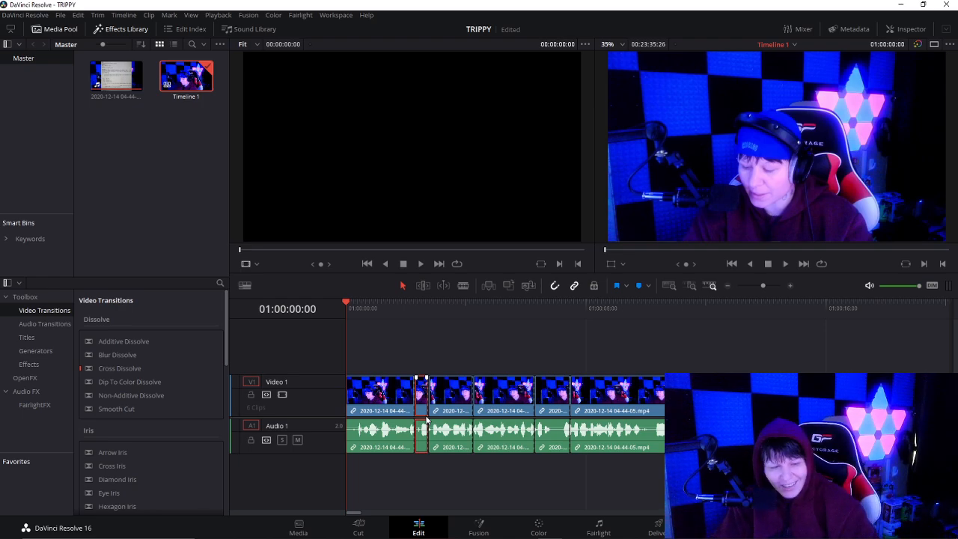
key("BackSpace")
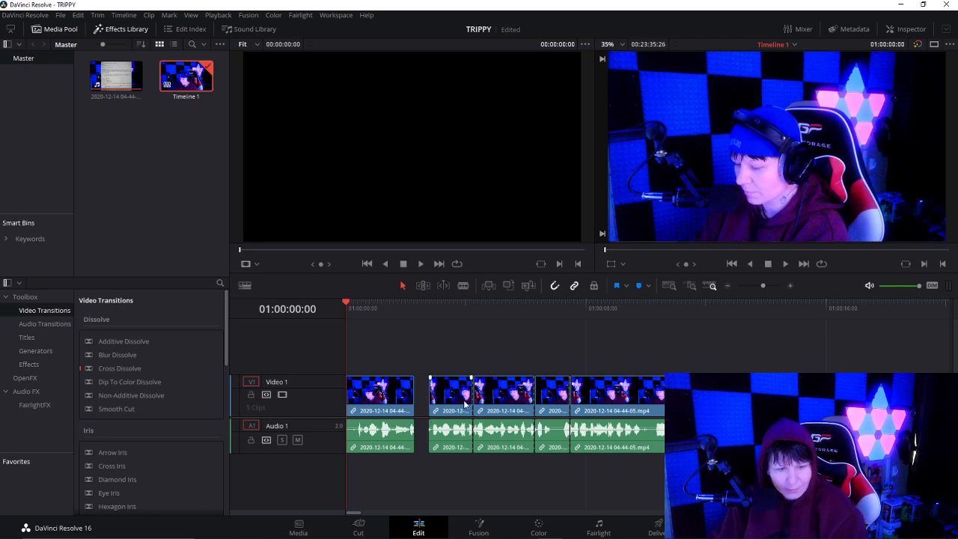
left_click(557, 406)
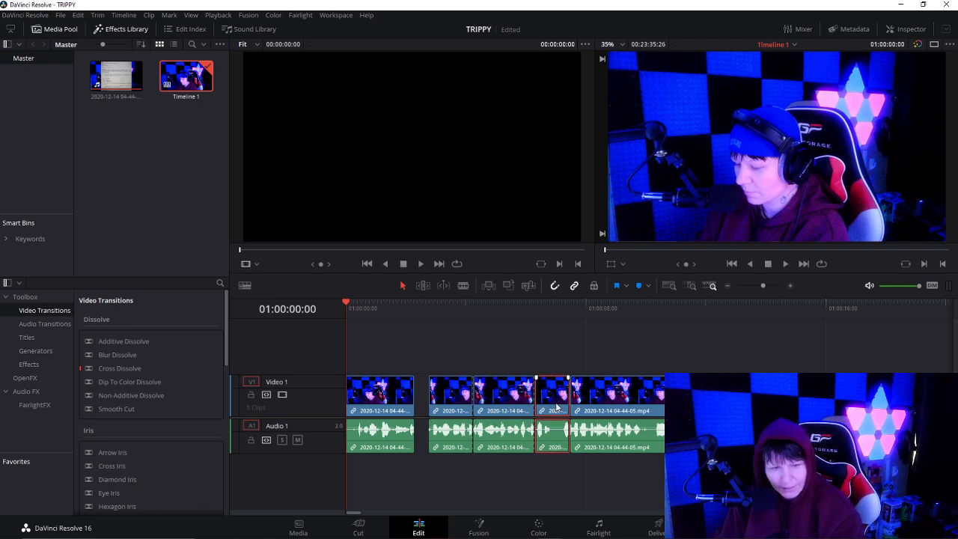
left_click(503, 404)
key("Delete")
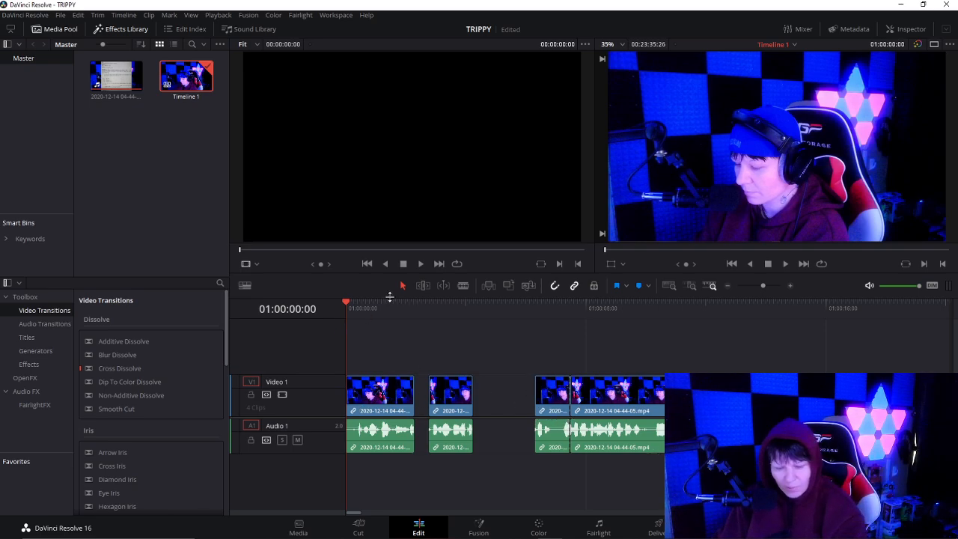
Split the last long piece on the timeline with the Blade tool at five points between about 8 and 10.5 seconds
key("b")
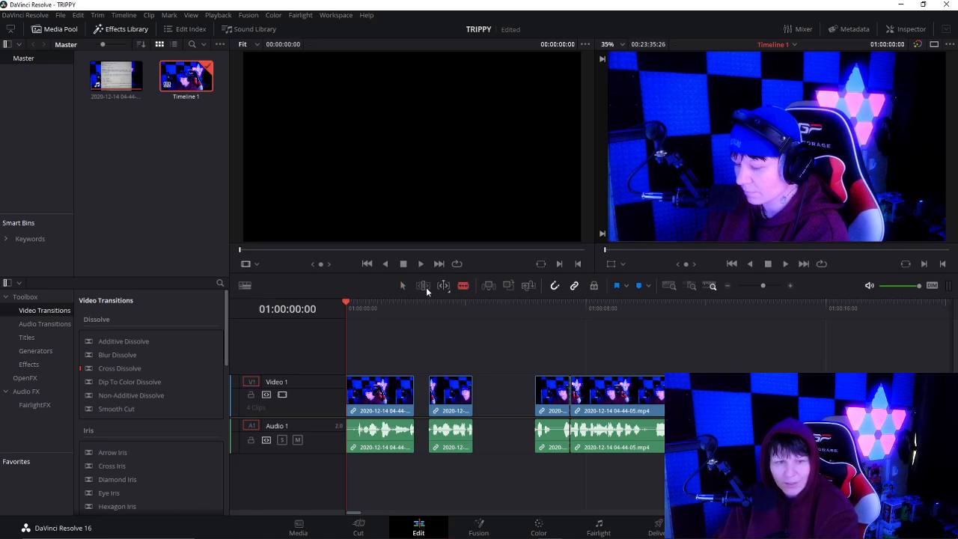
left_click(461, 286)
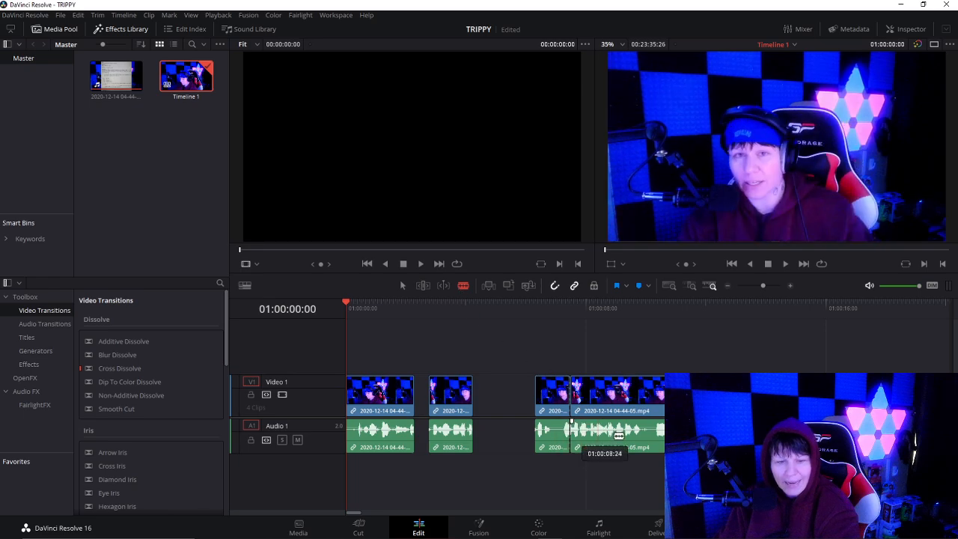
left_click(578, 397)
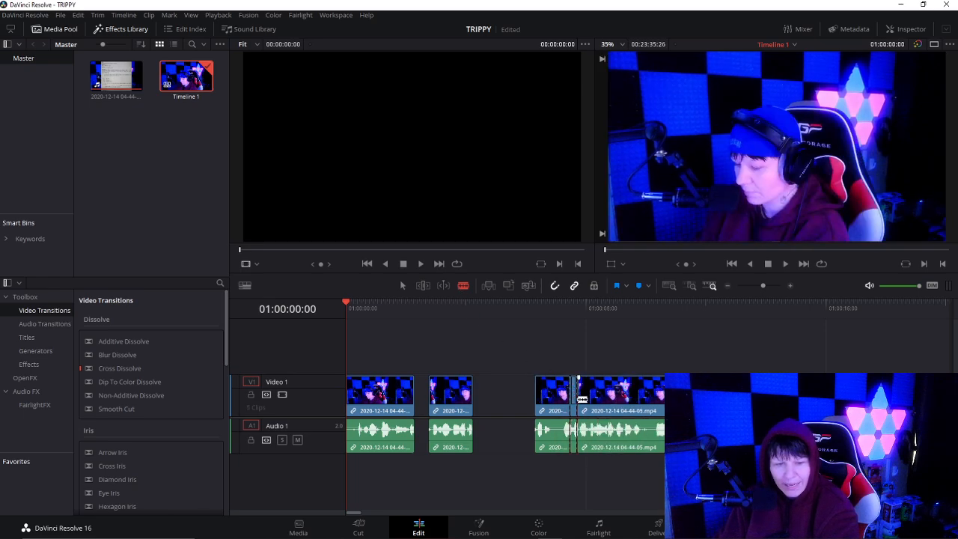
left_click(600, 404)
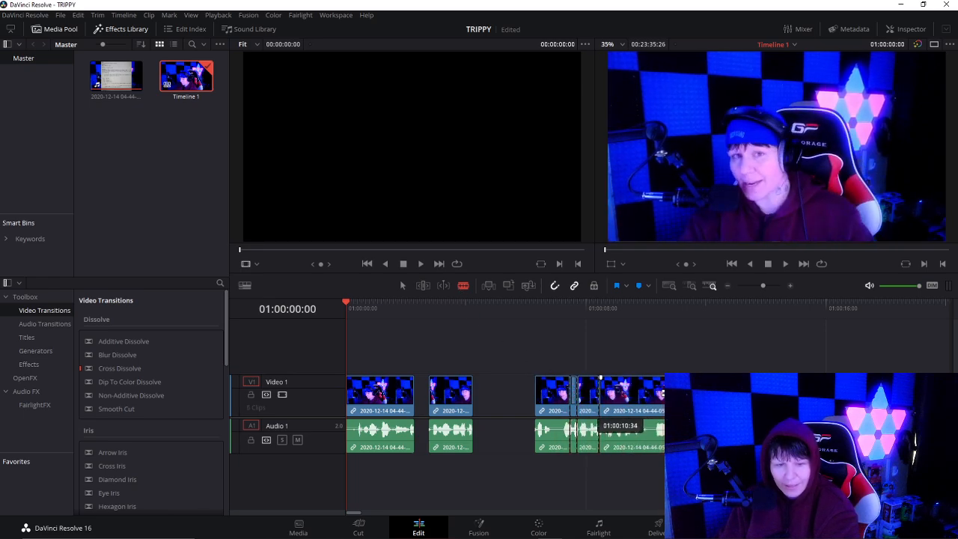
left_click(659, 395)
left_click(629, 399)
left_click(618, 400)
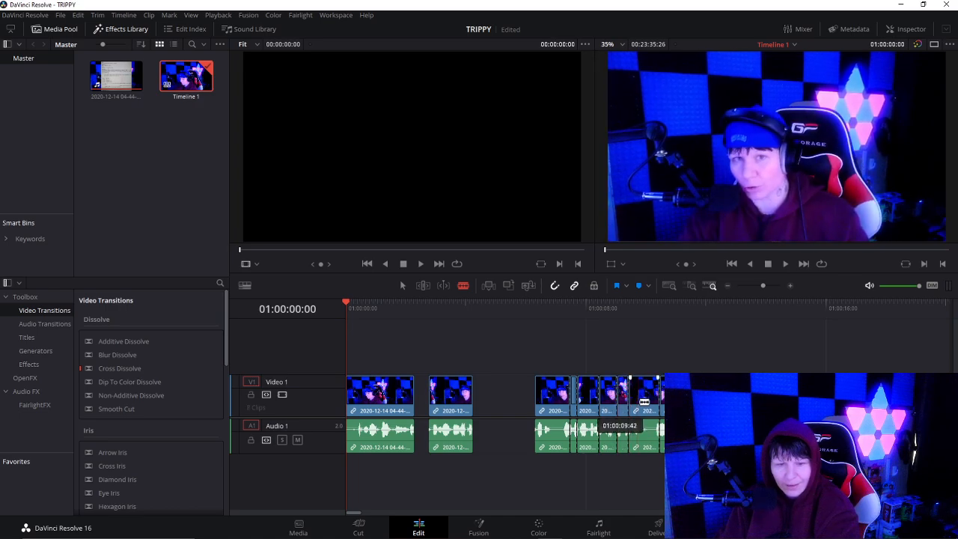
Delete the very short piece near 7.6 seconds and the short piece near 9 seconds from the timeline
left_click(403, 286)
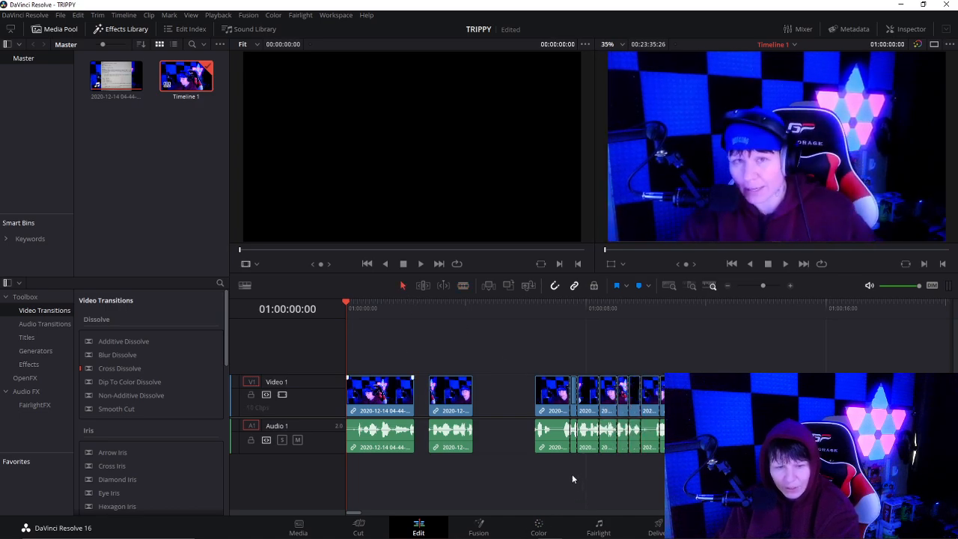
left_click(573, 396)
key("Delete")
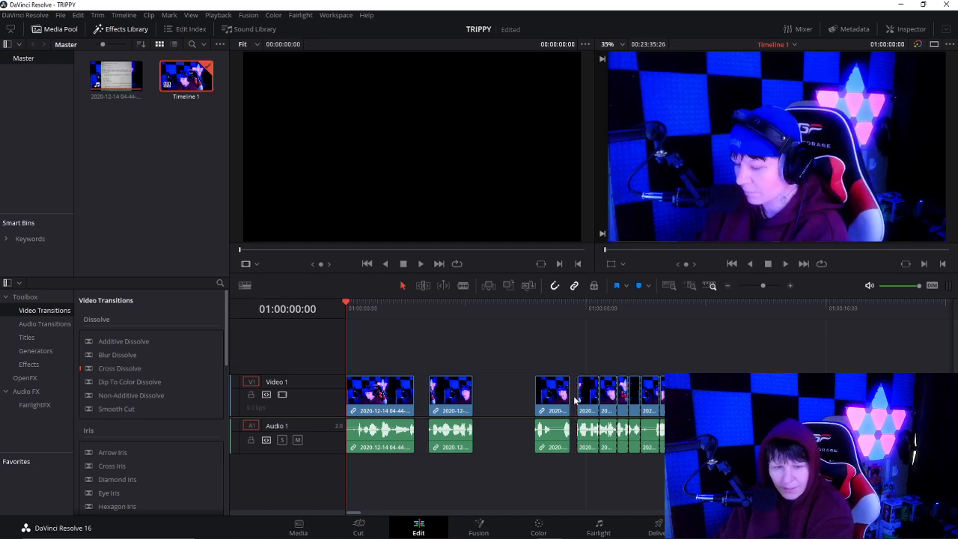
left_click(622, 400)
key("Delete")
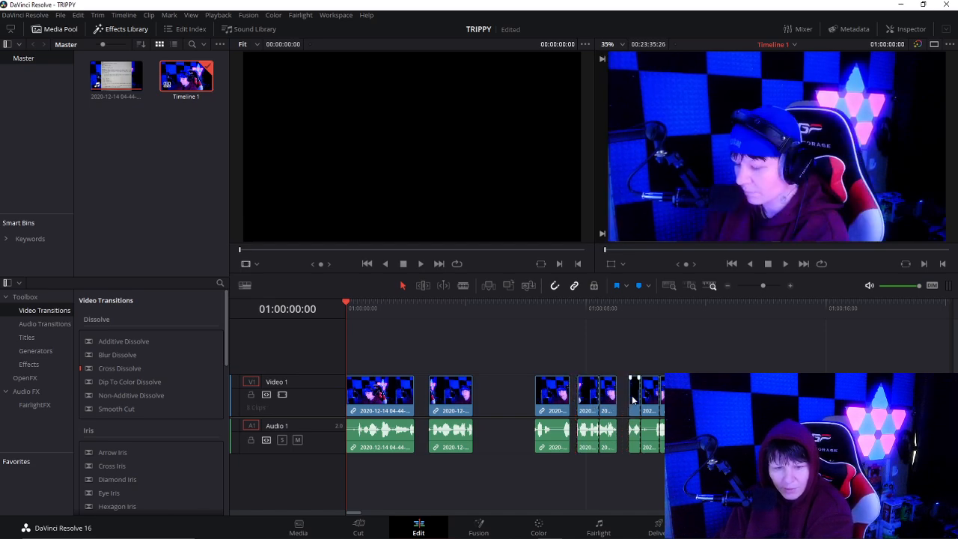
Delete the three short pieces lying between about 8.5 and 10.5 seconds on the timeline
key("Delete")
left_click(611, 398)
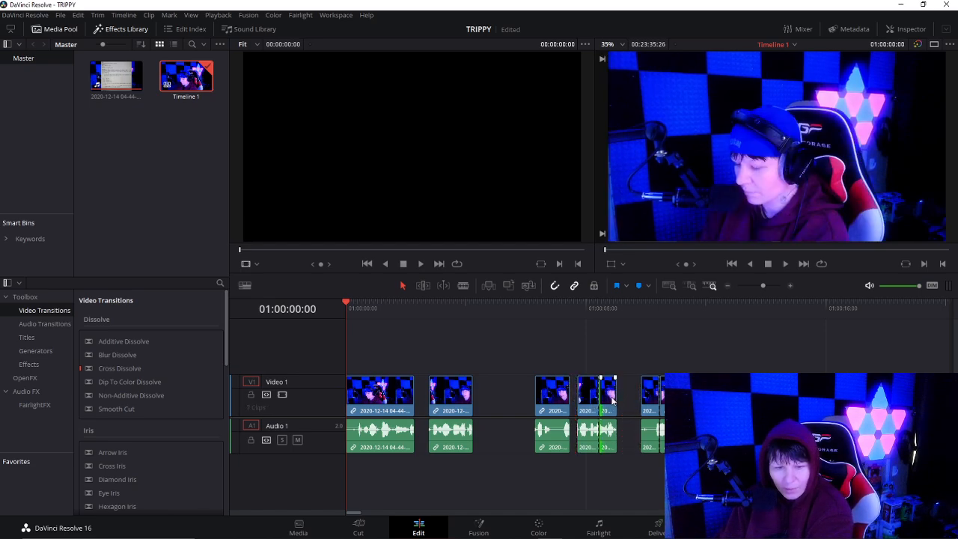
key("Delete")
left_click(653, 399)
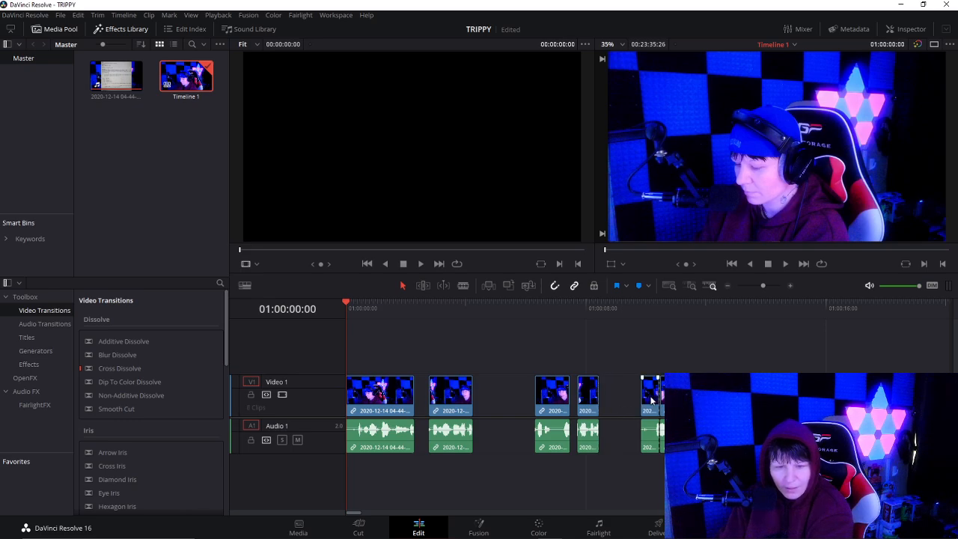
key("Delete")
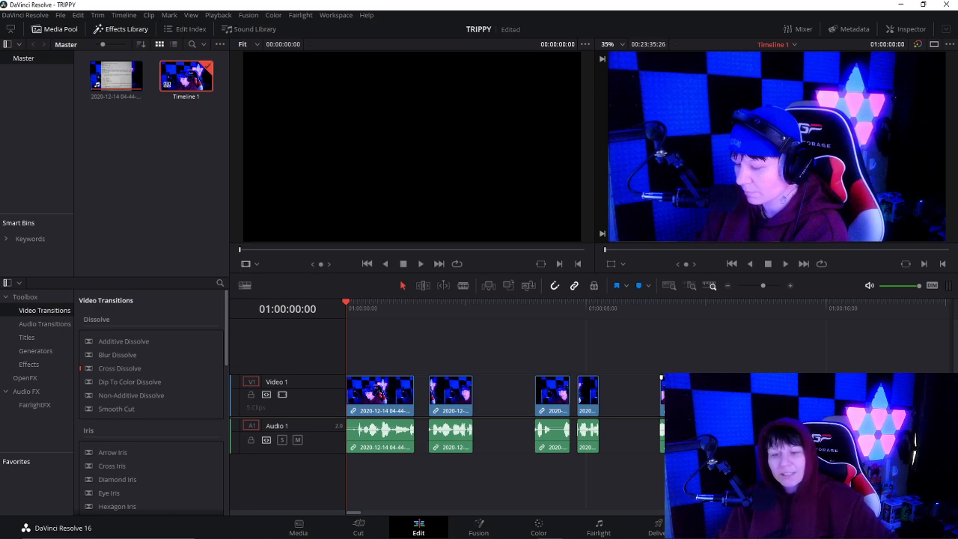
Split the last long clip at two points with the Blade tool and delete the piece between the cuts
left_click(661, 385)
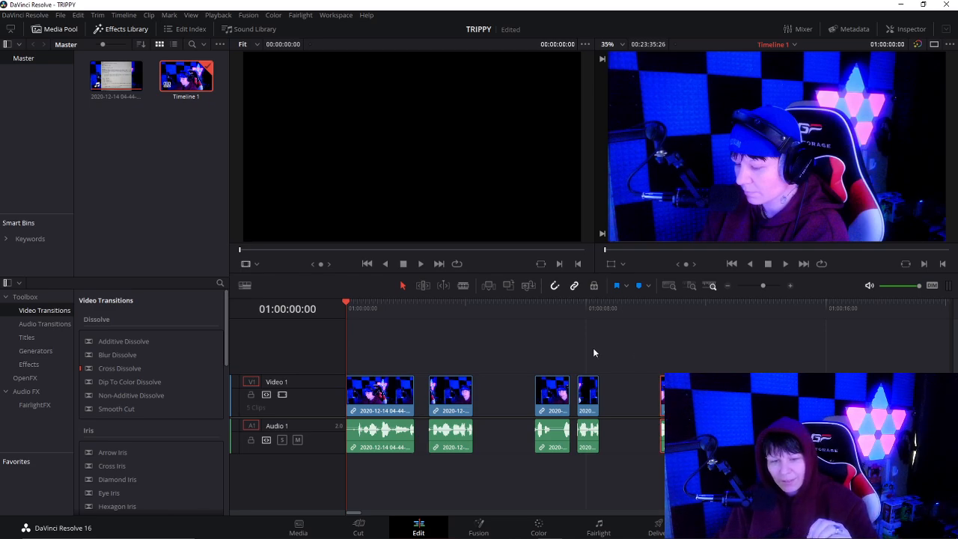
left_click(463, 286)
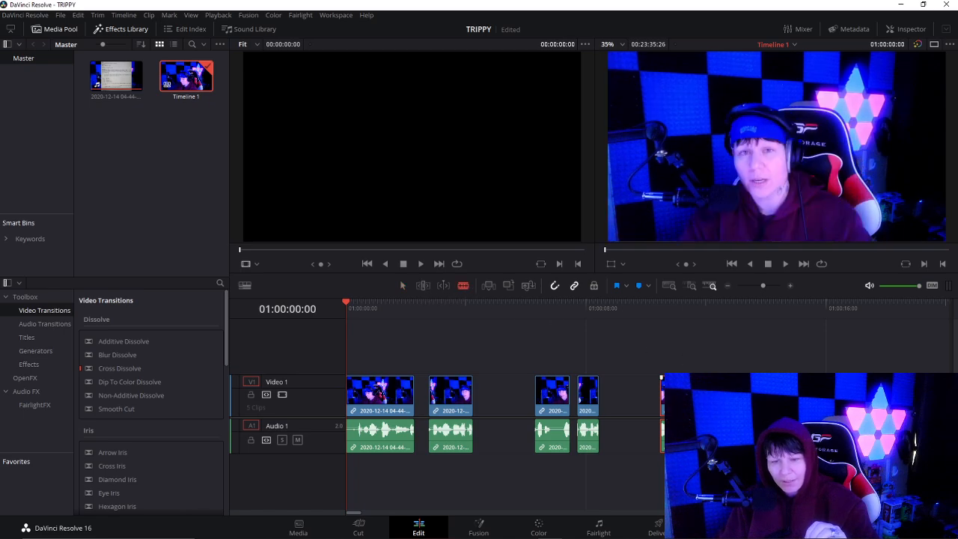
left_click(718, 396)
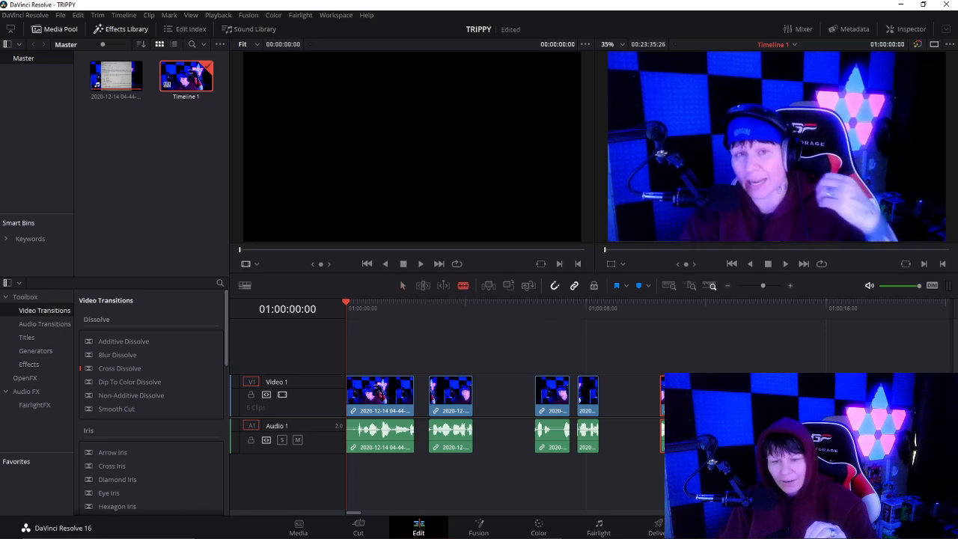
left_click(763, 396)
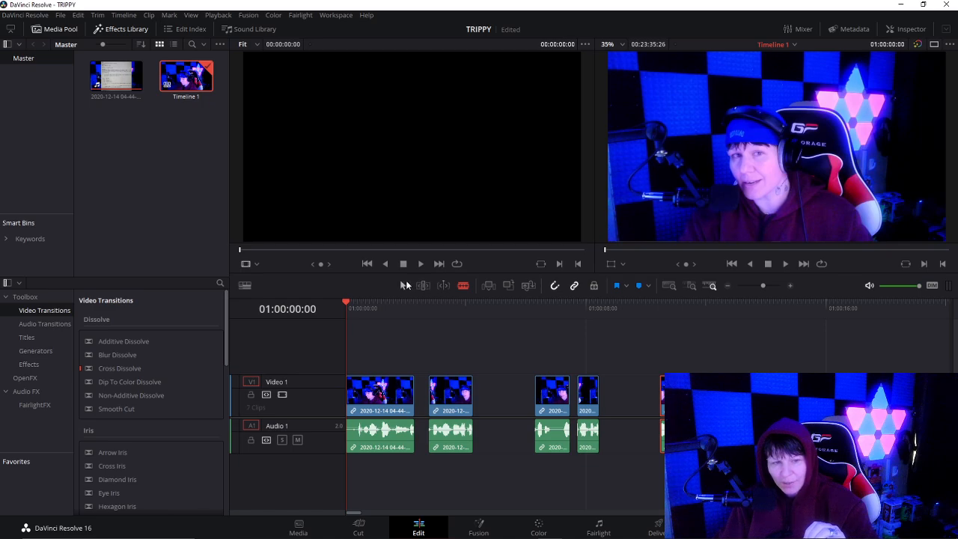
left_click(741, 397)
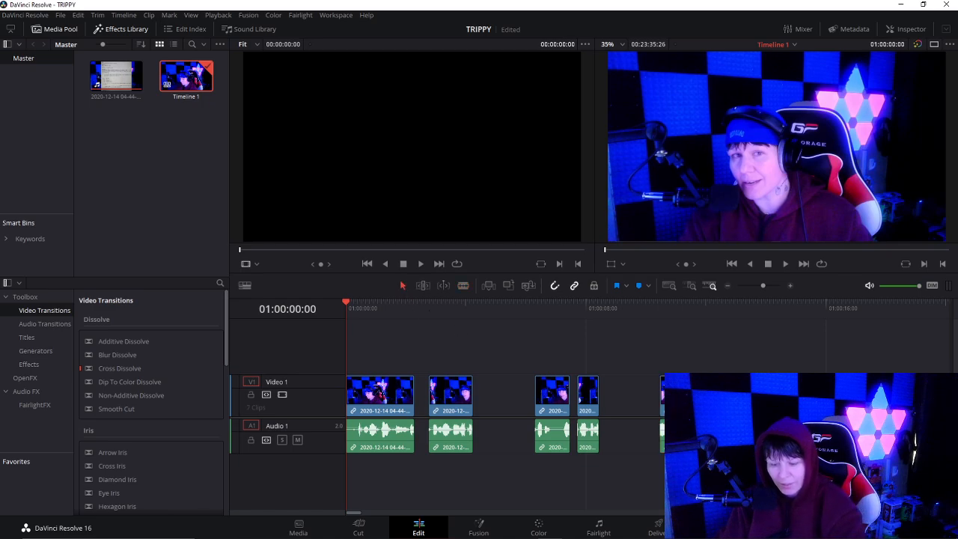
left_click(785, 397)
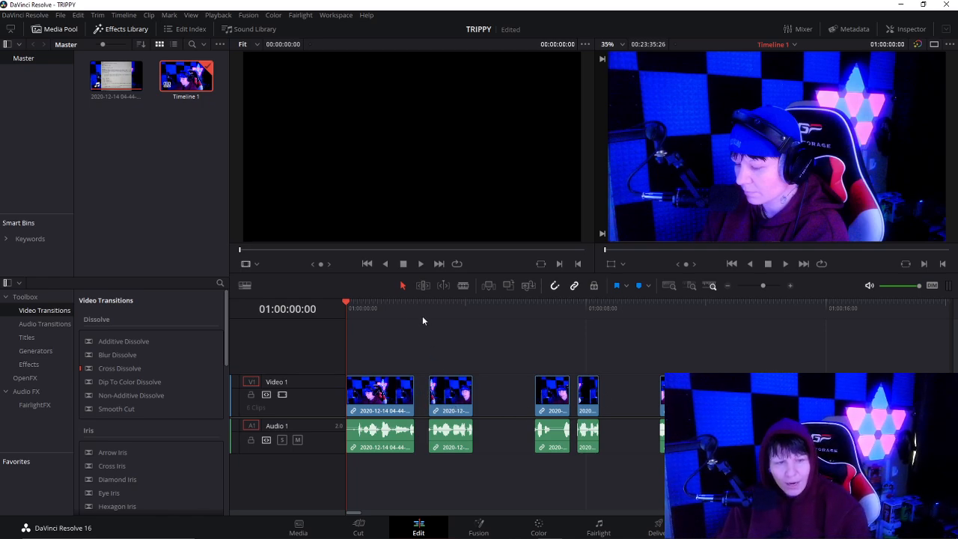
Close the gaps between the first four clips by moving the second, third and fourth clips against their preceding clips
left_click(452, 398)
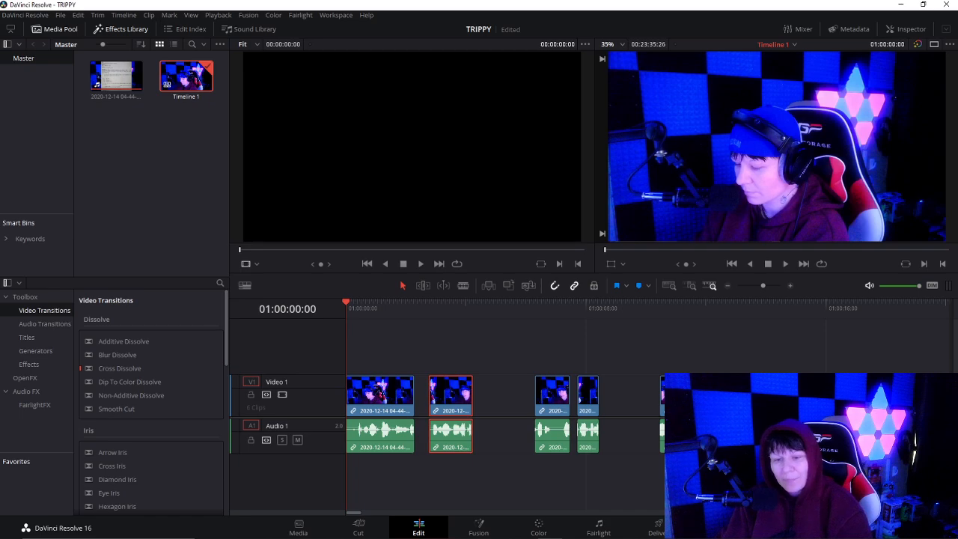
left_click(704, 449)
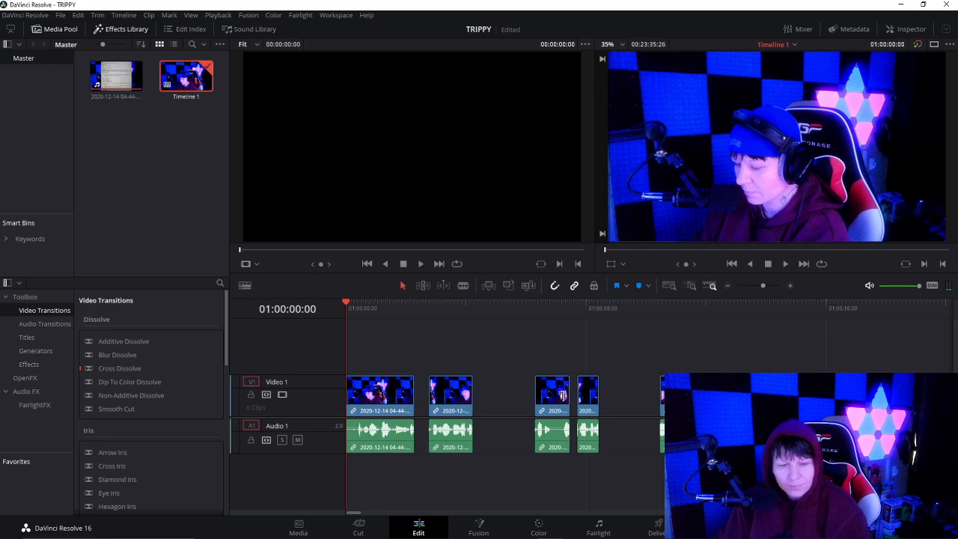
left_click(453, 399)
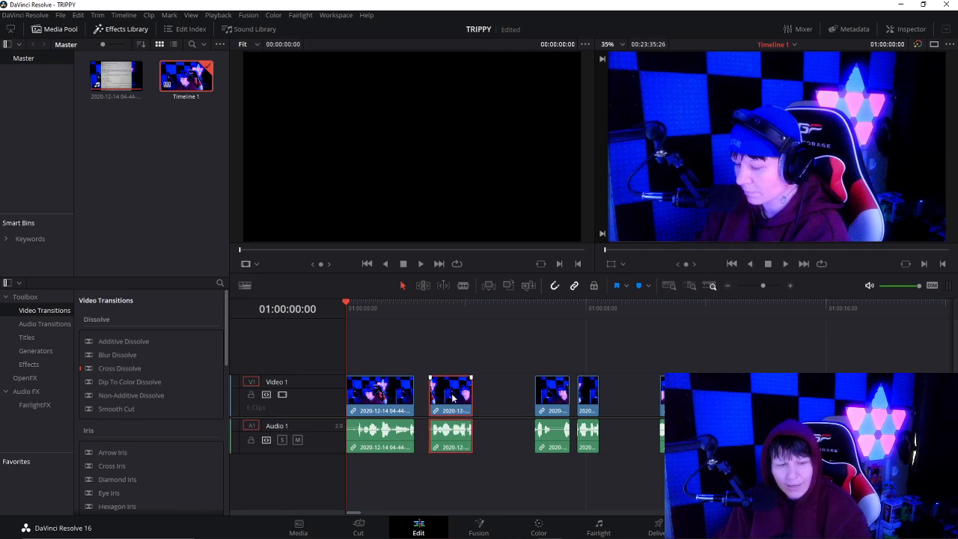
left_click_drag(452, 399, 439, 395)
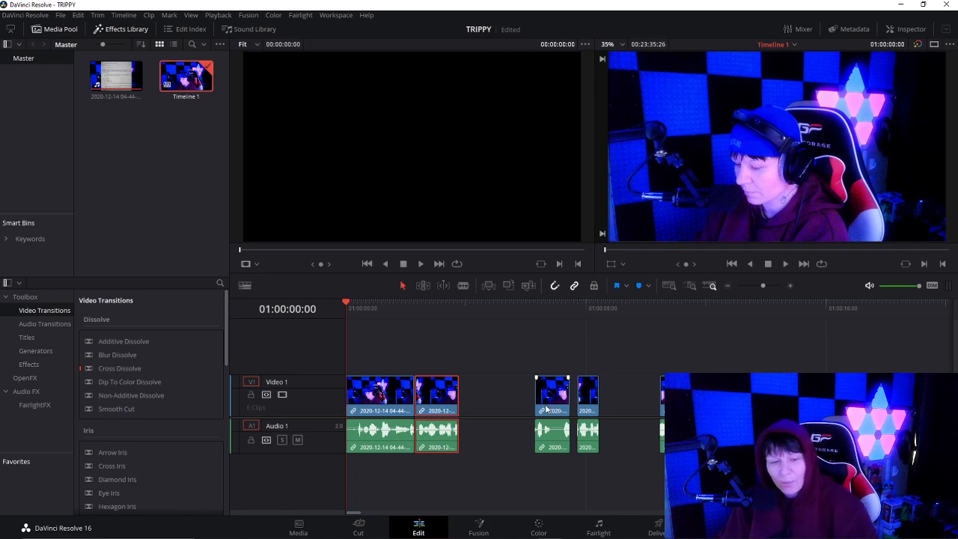
left_click(552, 402)
left_click_drag(553, 398, 478, 398)
left_click_drag(588, 396, 504, 404)
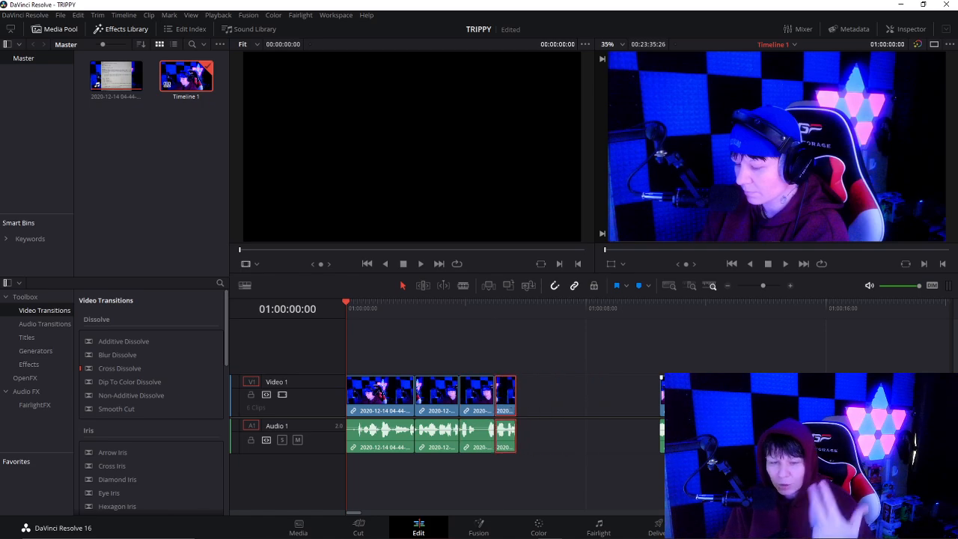
Move the last two clips back so they follow the fourth clip without gaps
double_click(675, 400)
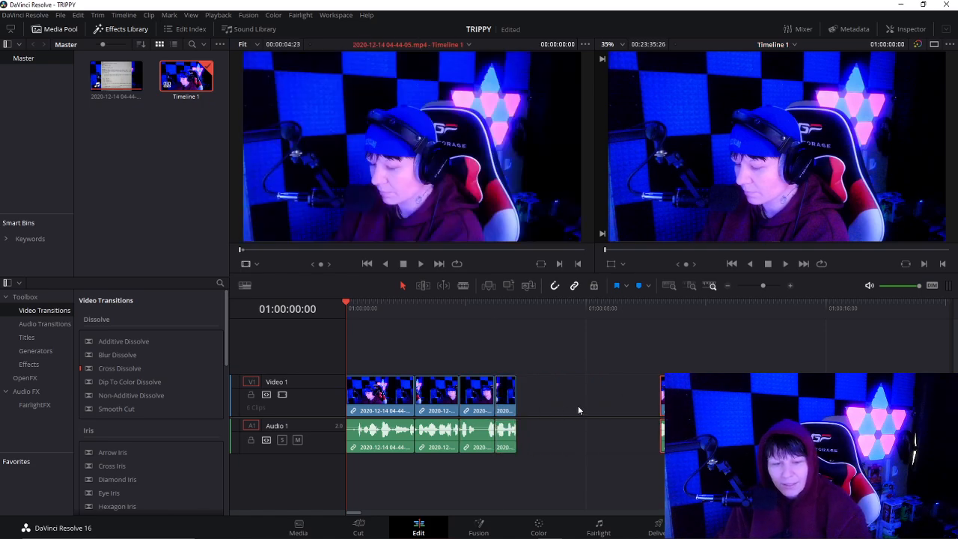
left_click_drag(738, 396, 595, 397)
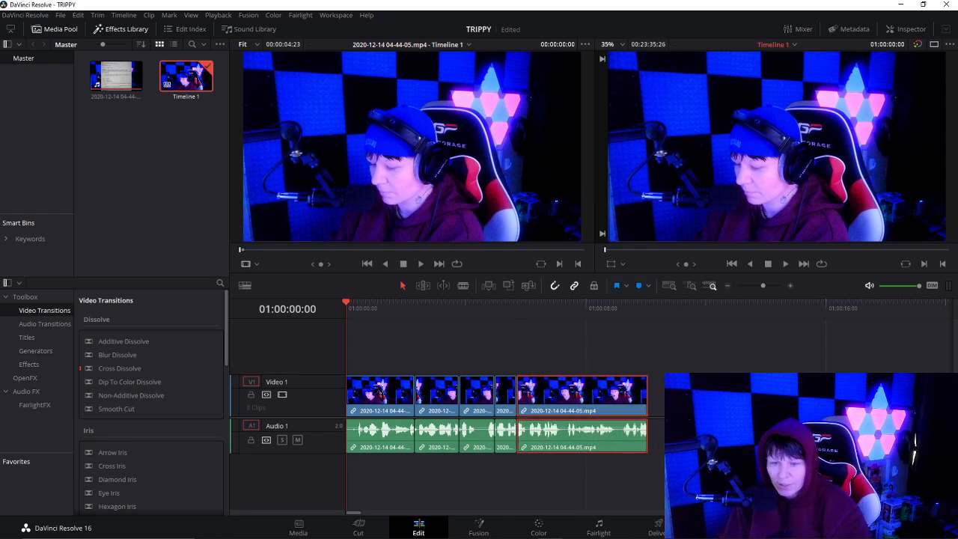
left_click(719, 464)
left_click_drag(689, 397, 684, 396)
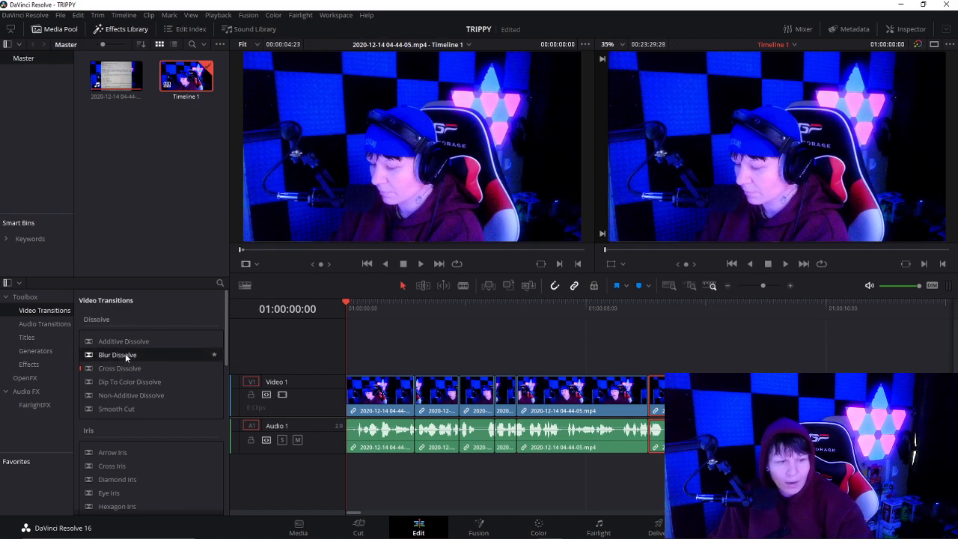
Add a Blur Dissolve transition at the end of the second clip and extend it over the whole clip
left_click_drag(125, 354, 447, 402)
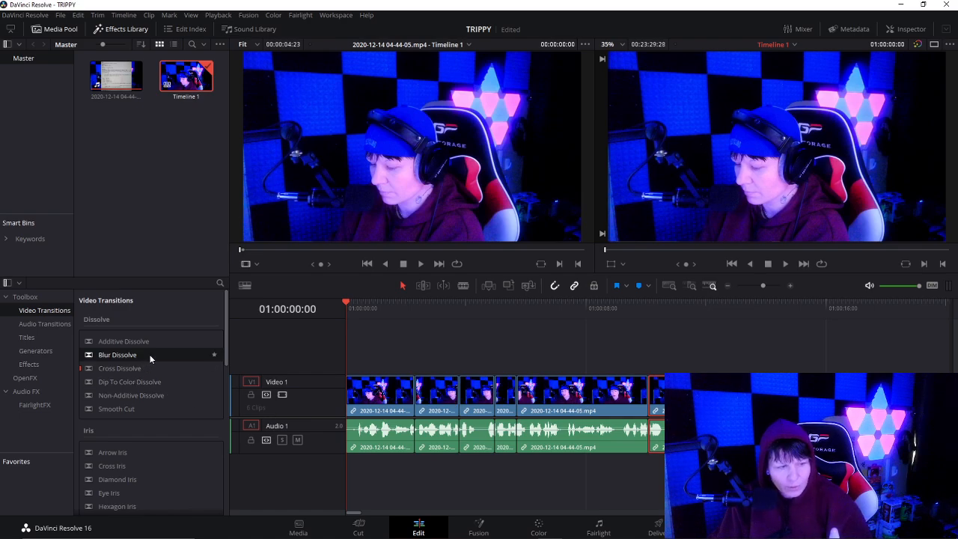
left_click_drag(150, 360, 453, 400)
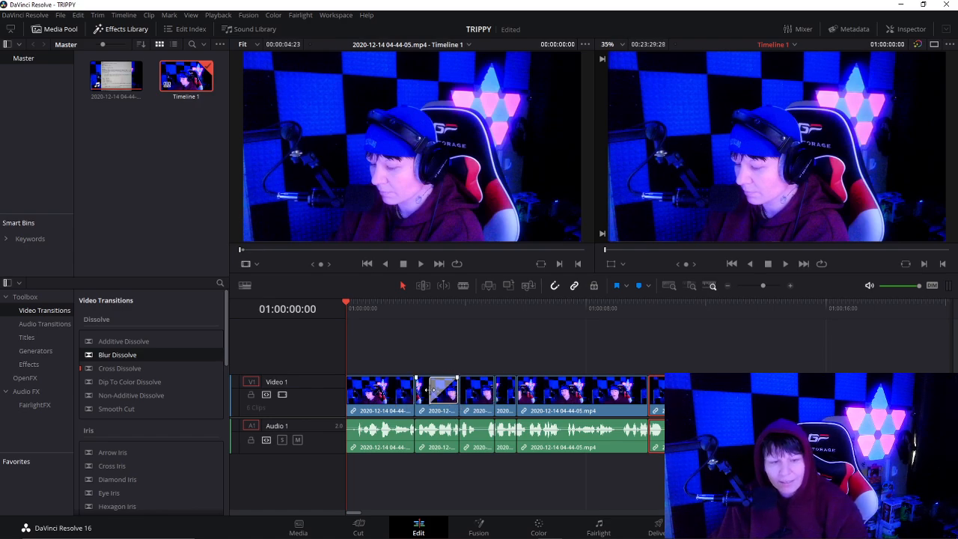
left_click_drag(433, 390, 421, 390)
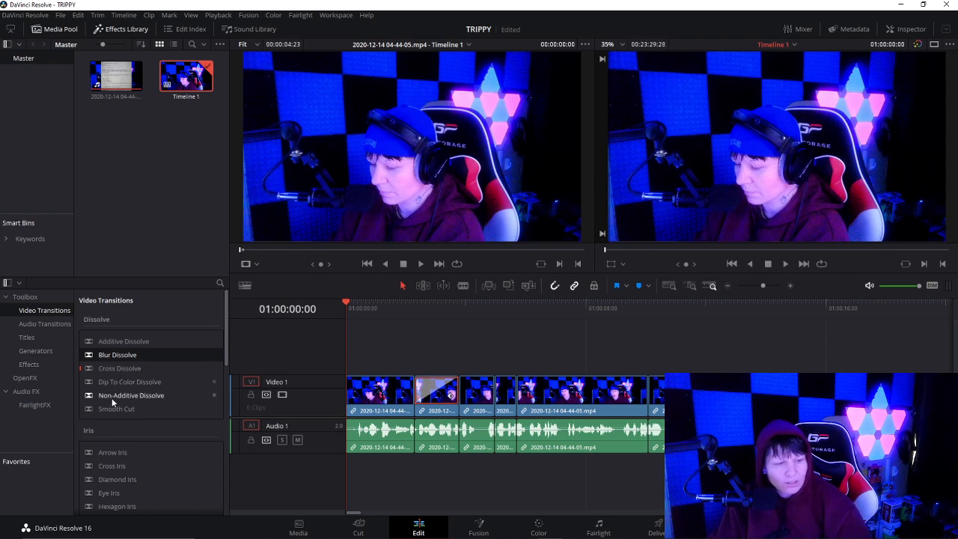
Add a Heart transition at the start of the last clip and lengthen it
scroll(135, 420, "down", 3)
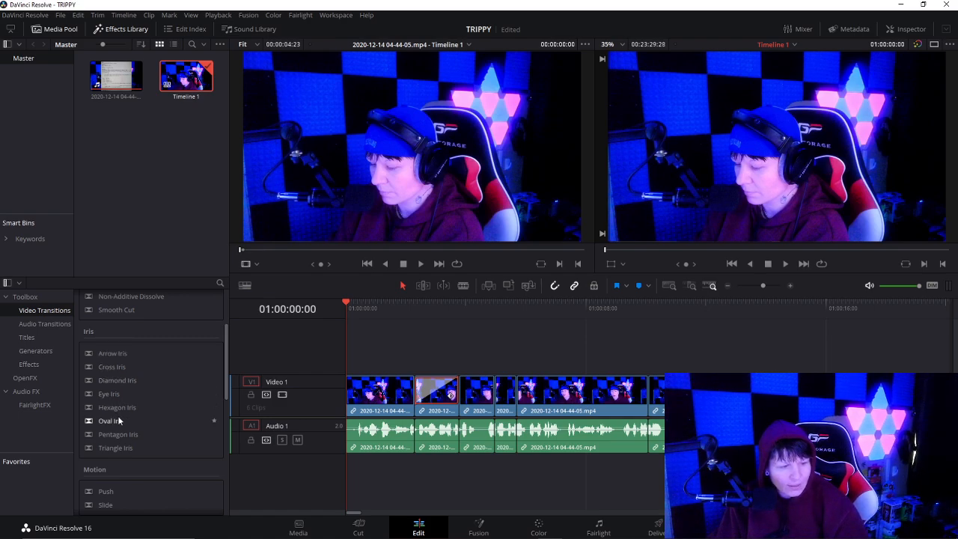
scroll(122, 455, "down", 1)
scroll(122, 455, "down", 2)
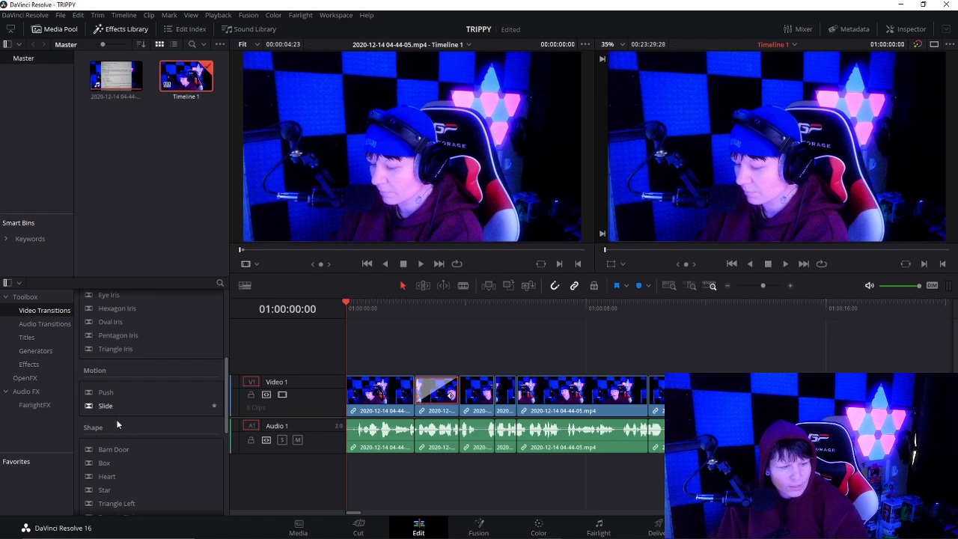
scroll(119, 452, "down", 2)
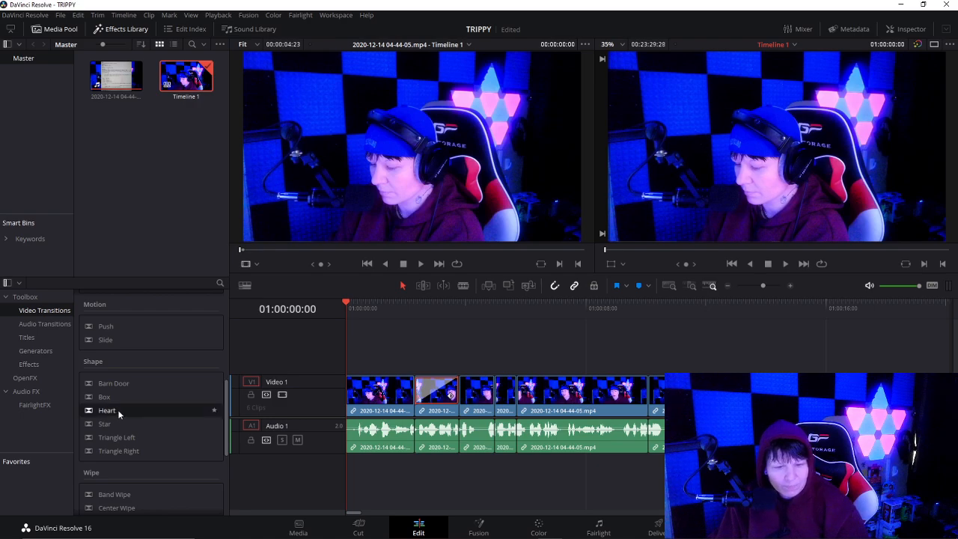
left_click_drag(126, 409, 599, 392)
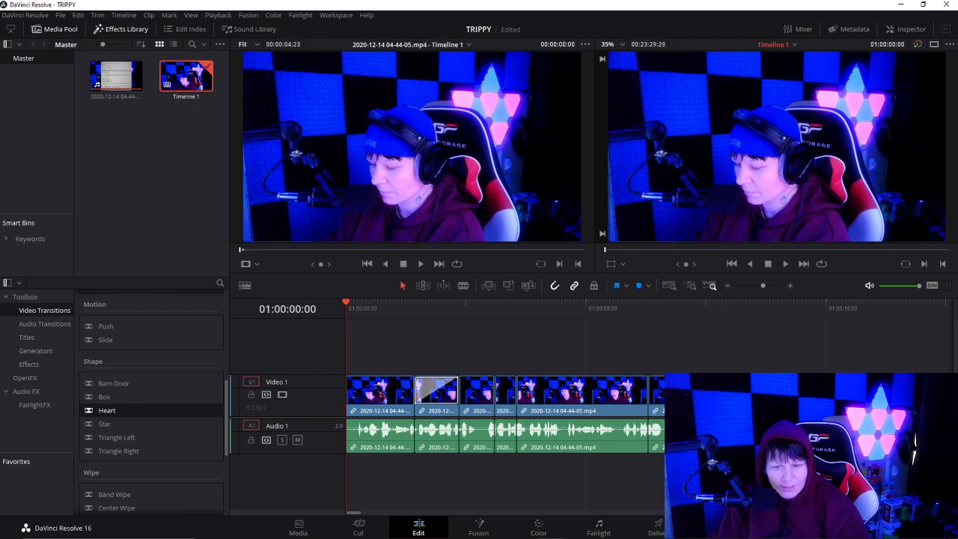
mouse_move(666, 390)
left_mouse_down()
mouse_move(627, 394)
mouse_move(663, 393)
left_mouse_up()
left_click(451, 396)
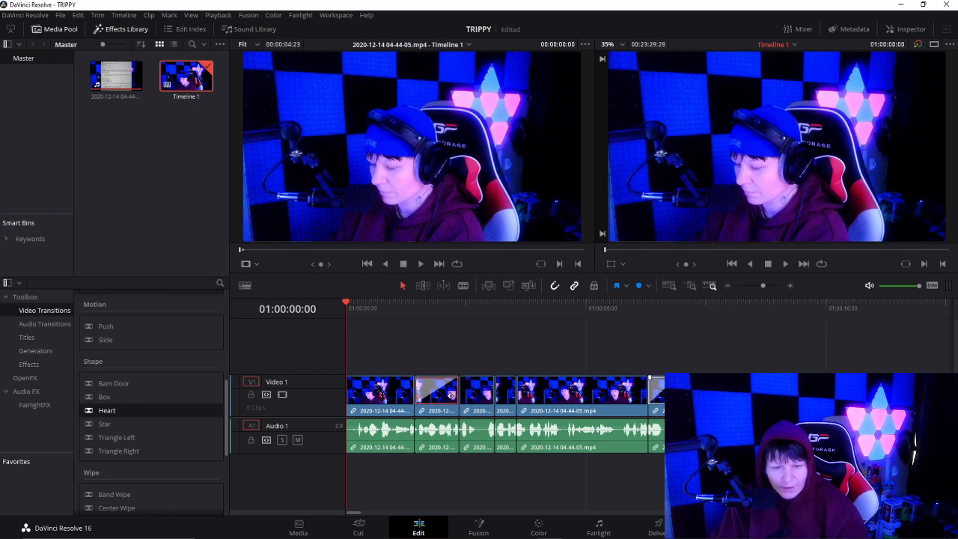
left_click_drag(677, 393, 739, 393)
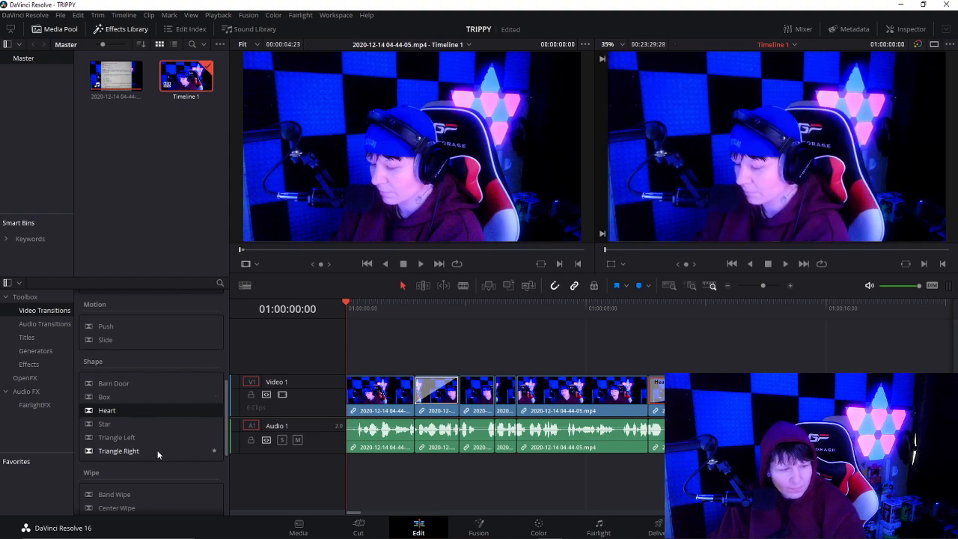
Add a Barn Door transition over the long fifth clip
left_click(134, 383)
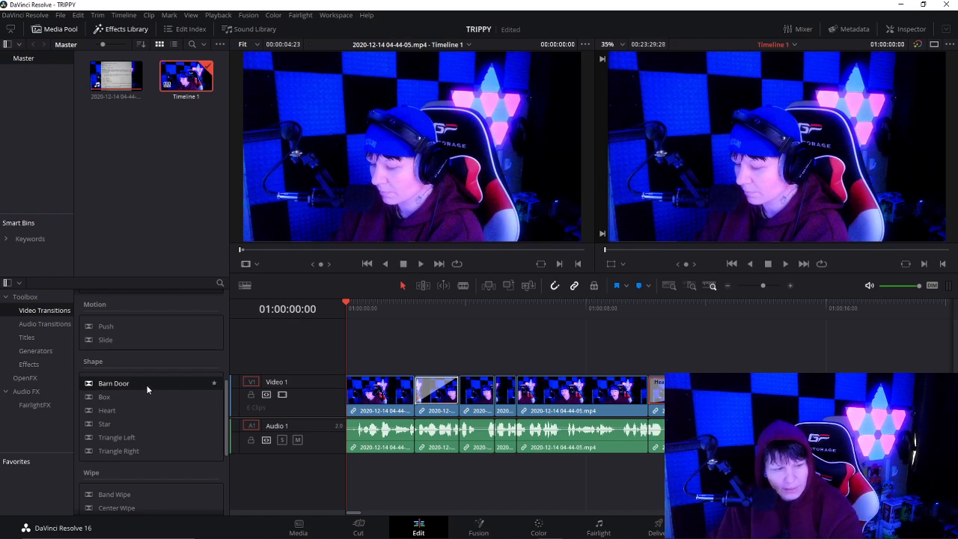
left_click_drag(149, 385, 644, 395)
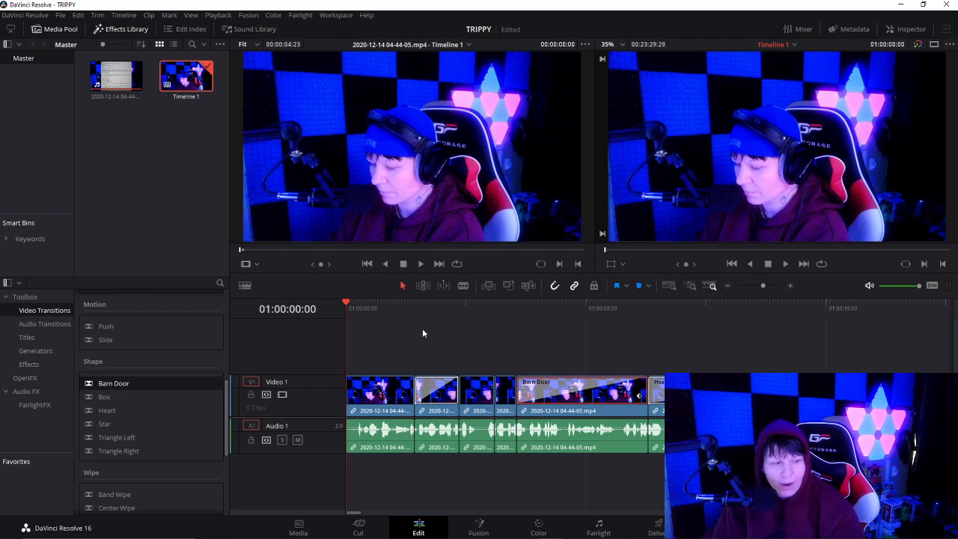
Browse the Titles category of the Effects Library, and hide and show the library to demonstrate where it is found
left_click(27, 337)
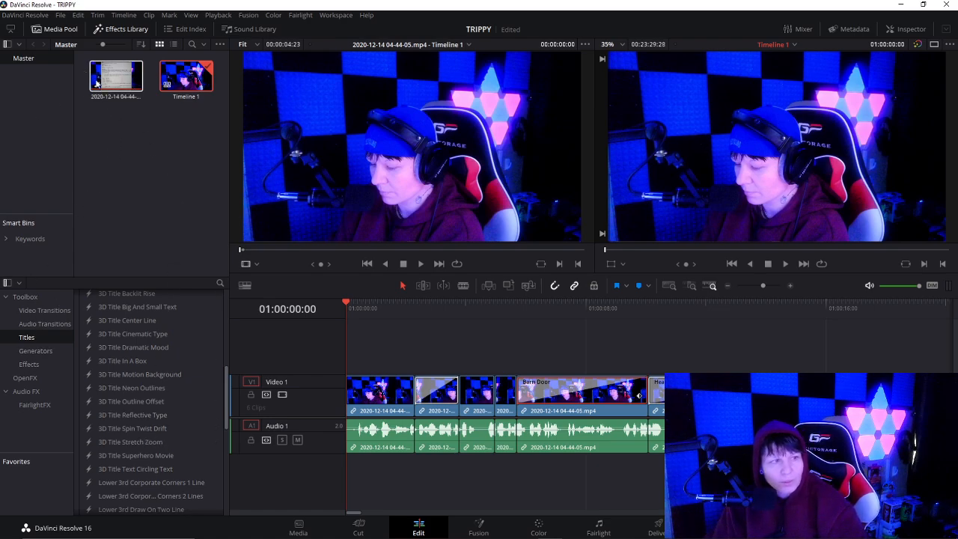
left_click(124, 34)
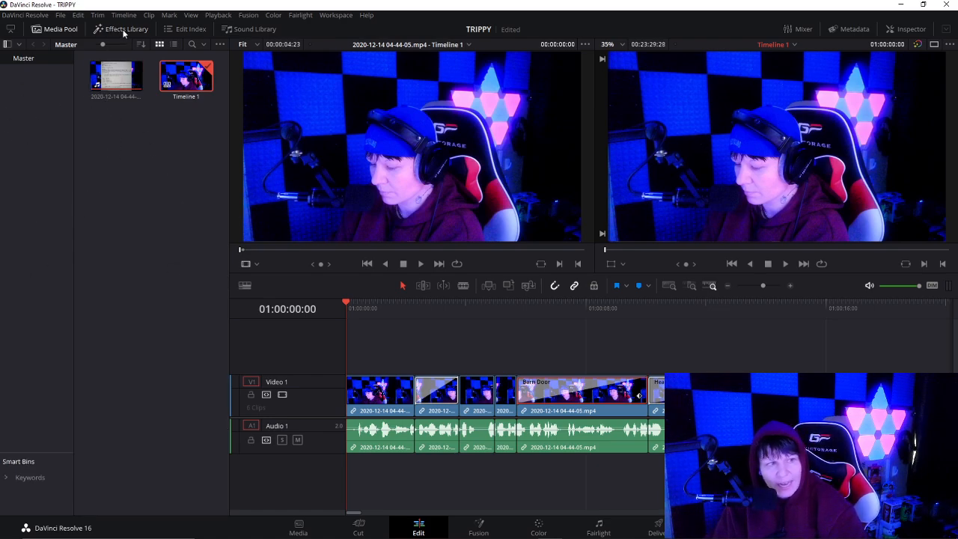
left_click(124, 33)
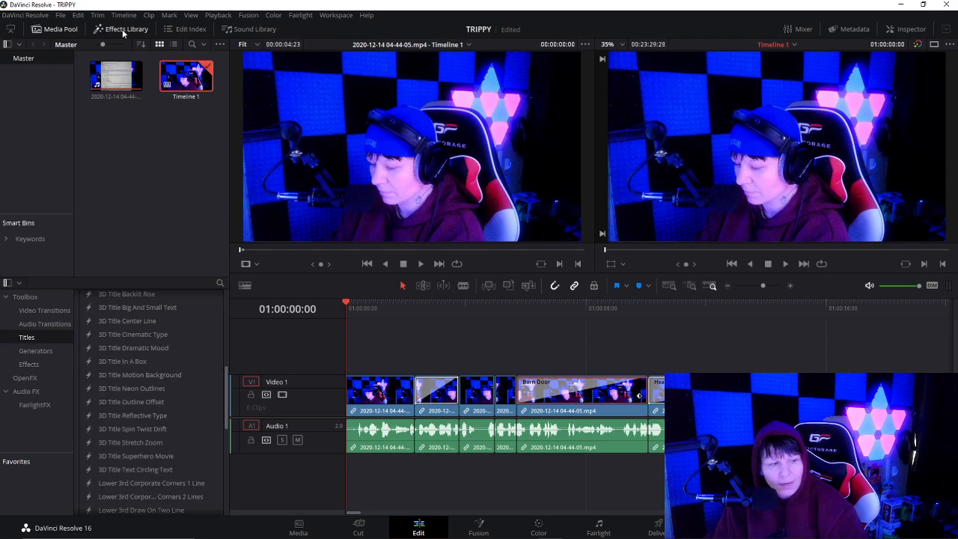
left_click(124, 32)
left_click(124, 33)
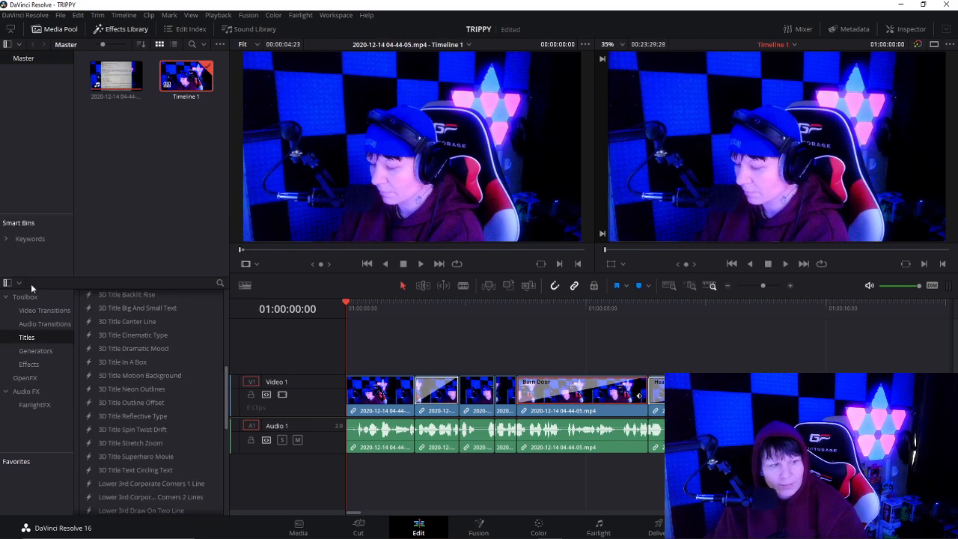
scroll(171, 332, "up", 5)
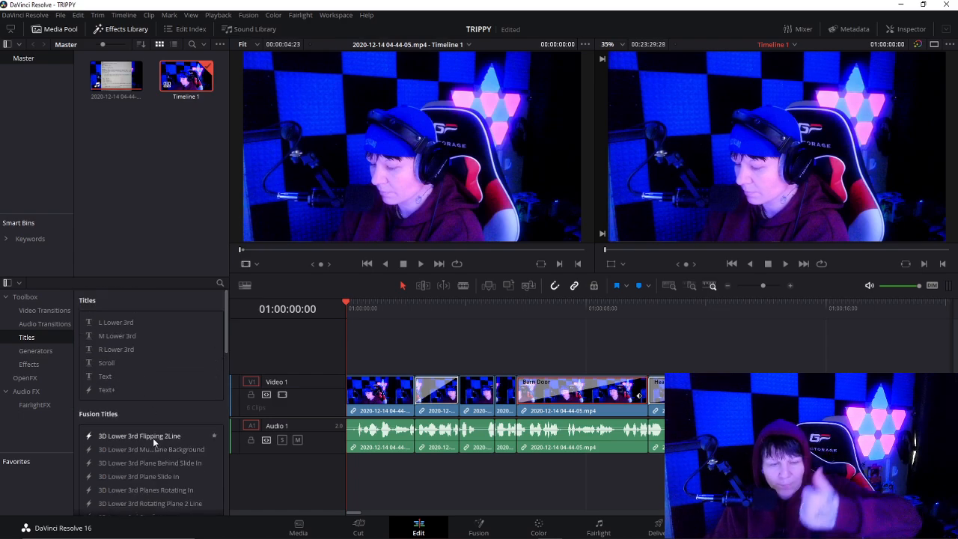
left_click(118, 29)
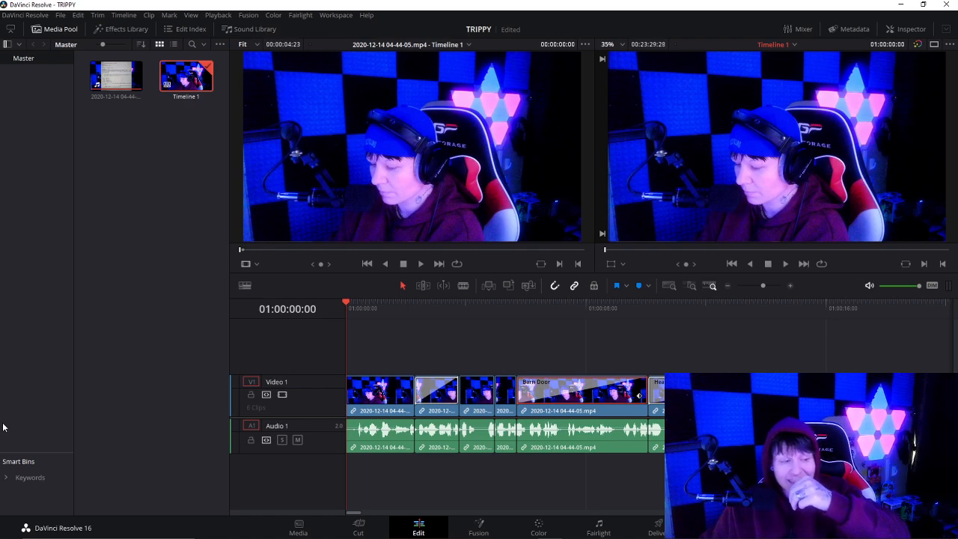
left_click(119, 30)
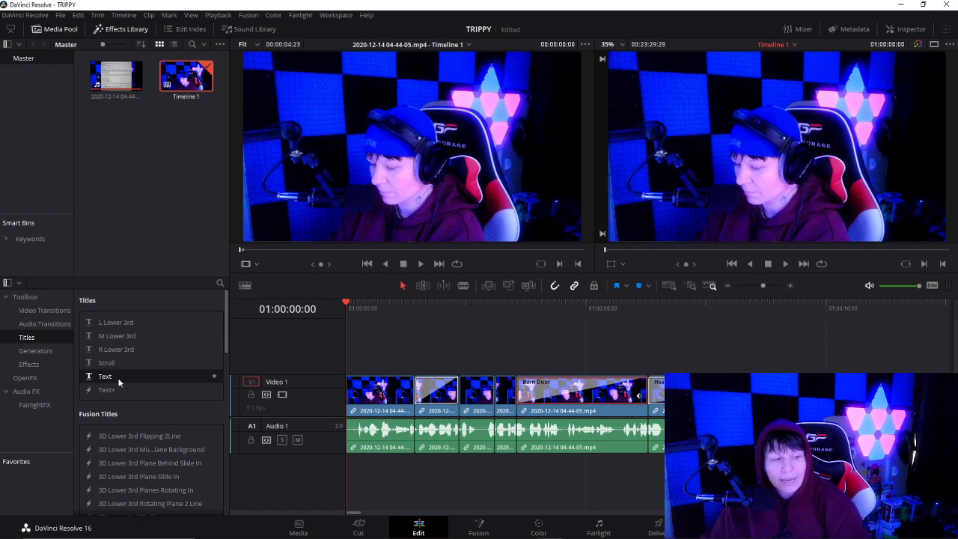
Add a Text title above the first three clips on a new video track, fitting its end to theirs, and open its settings
left_click_drag(117, 378, 170, 391)
left_click_drag(322, 398, 348, 366)
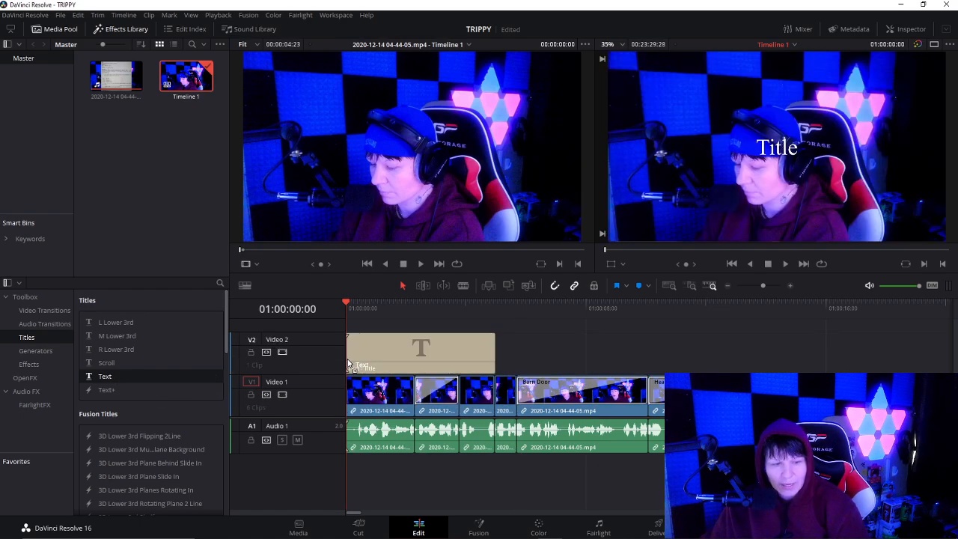
left_click(355, 367)
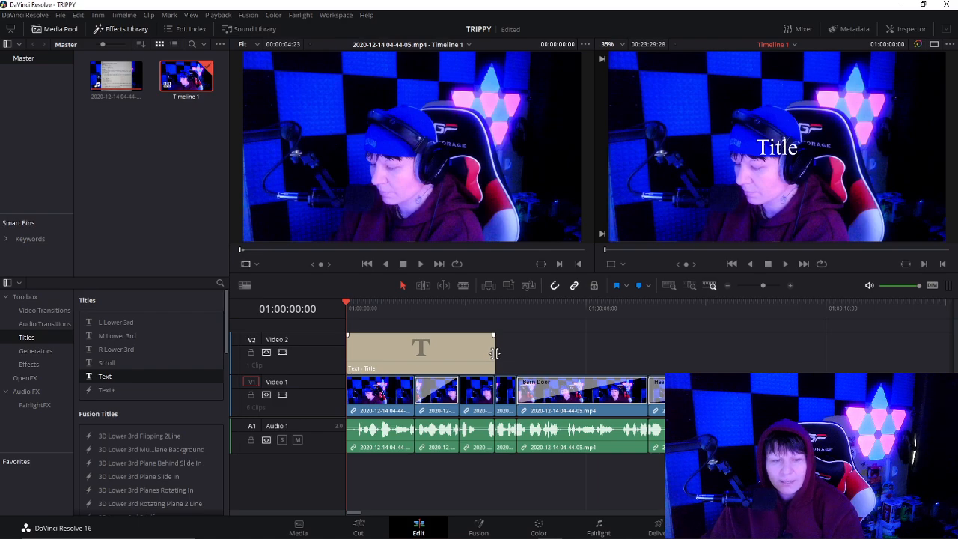
mouse_move(491, 352)
left_mouse_down()
mouse_move(763, 357)
mouse_move(455, 329)
mouse_move(494, 335)
left_mouse_up()
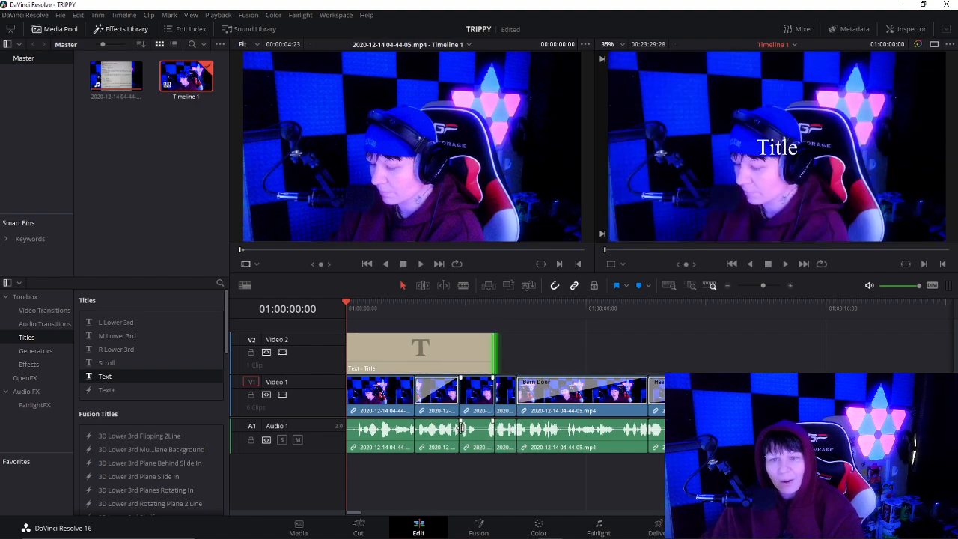
left_click(398, 353)
double_click(399, 352)
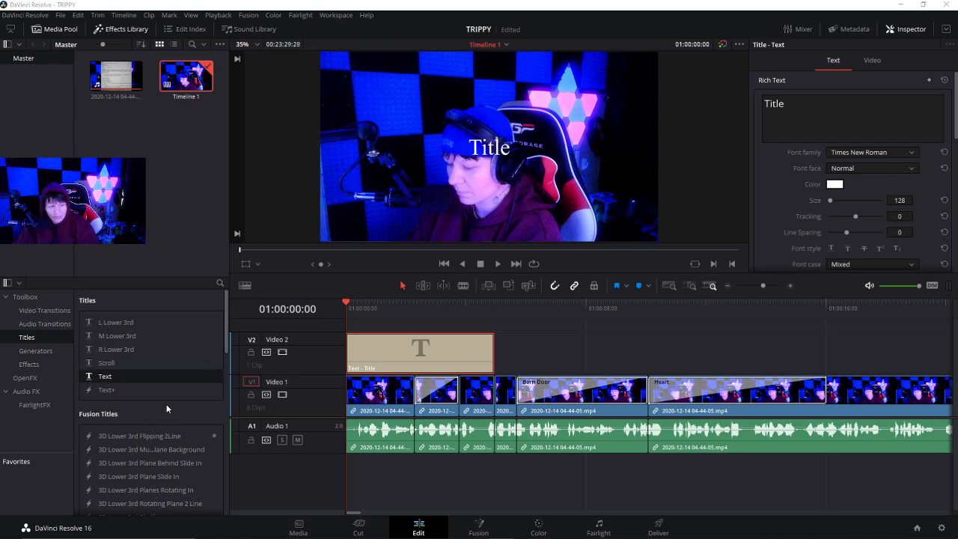
Look through the Titles, Generators and Video Transitions categories of the Effects Library, down to the Shape transitions
scroll(157, 440, "down", 5)
scroll(119, 419, "up", 4)
left_click(38, 352)
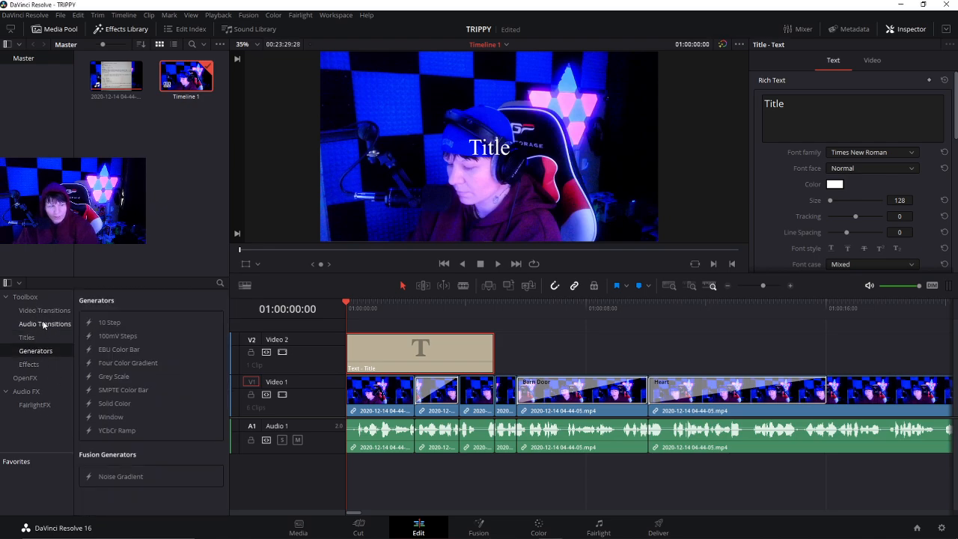
left_click(42, 309)
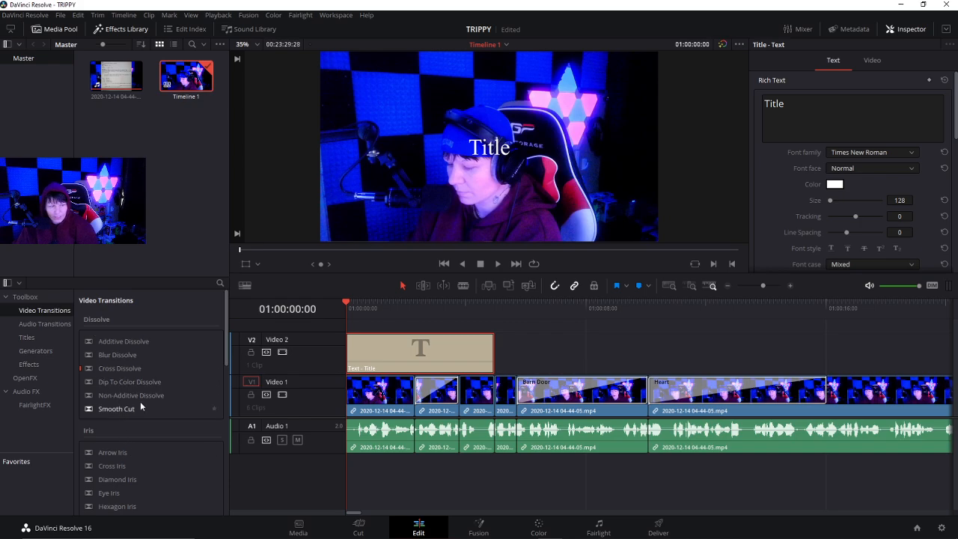
scroll(140, 408, "down", 1)
scroll(142, 442, "down", 1)
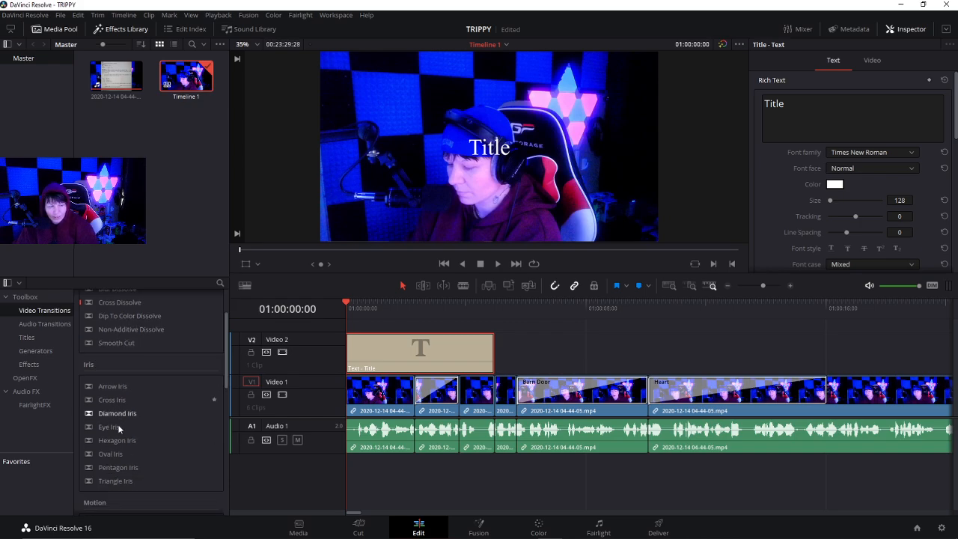
scroll(118, 442, "down", 1)
scroll(118, 445, "down", 3)
scroll(112, 434, "up", 6)
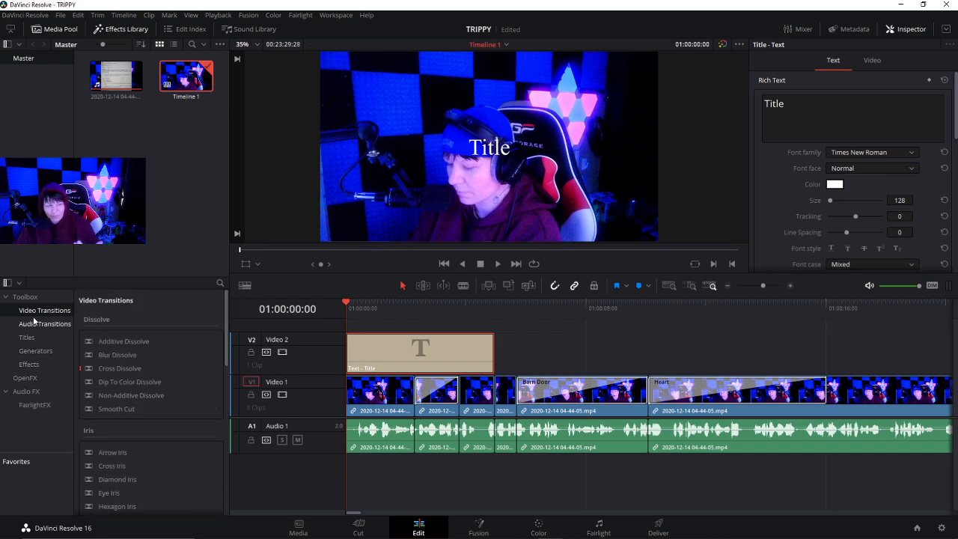
scroll(153, 455, "down", 5)
scroll(125, 451, "down", 2)
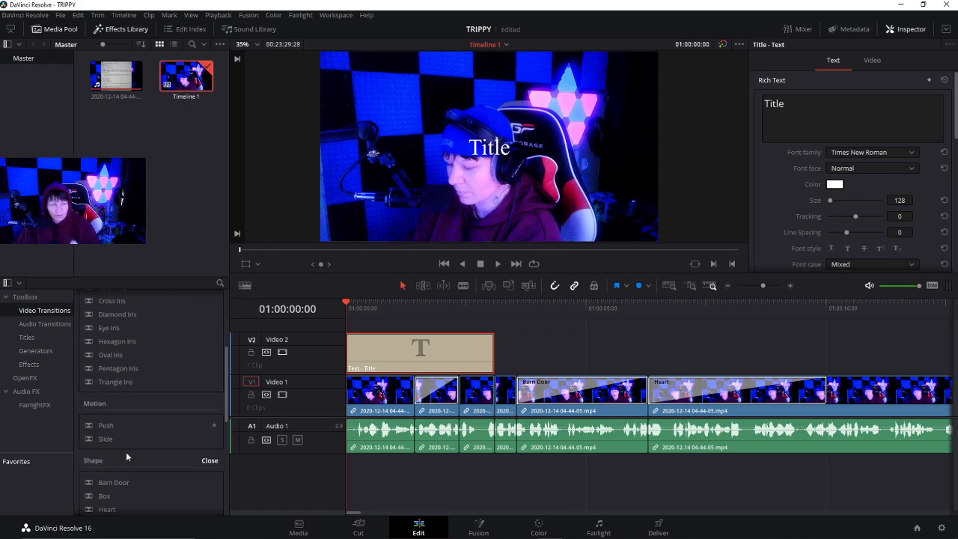
scroll(127, 449, "down", 2)
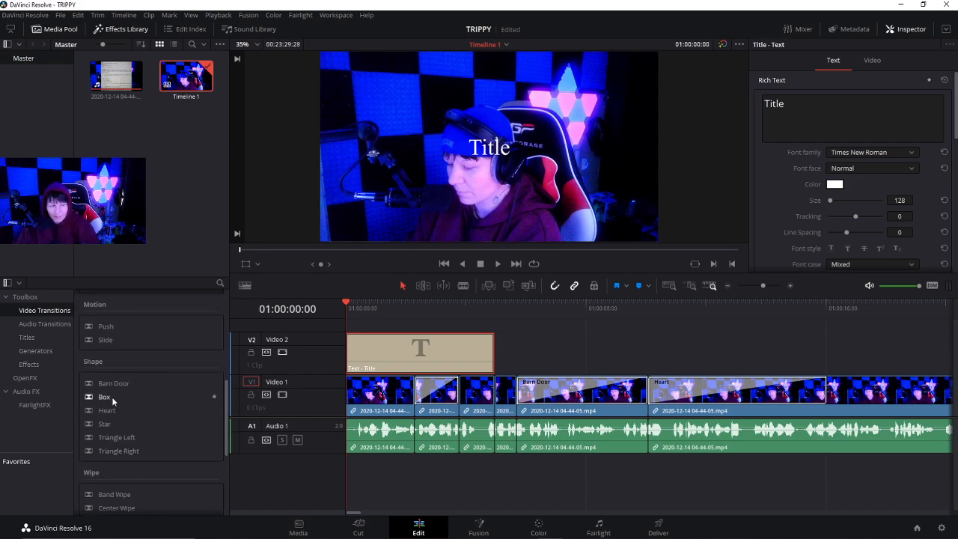
Try to apply the Box transition to the short third clip on Video 1
left_click_drag(113, 396, 170, 390)
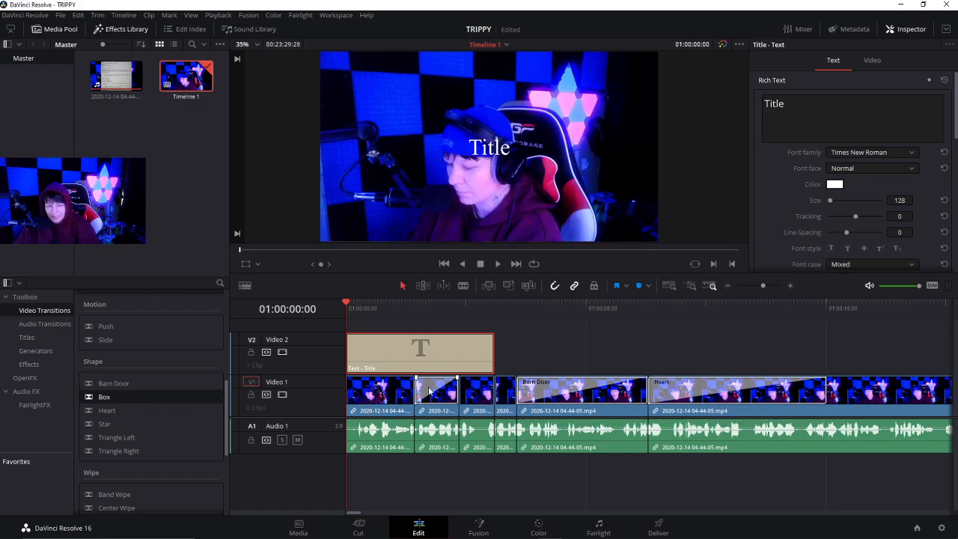
left_click_drag(429, 391, 476, 392)
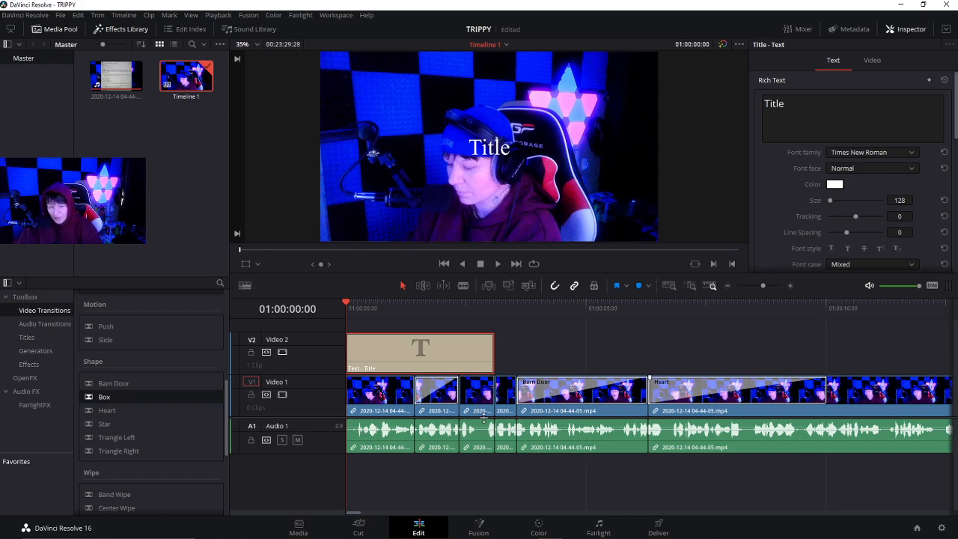
Examine the audio settings, video settings and Composite Mode options of the clip with the Barn Door transition
left_click(539, 442)
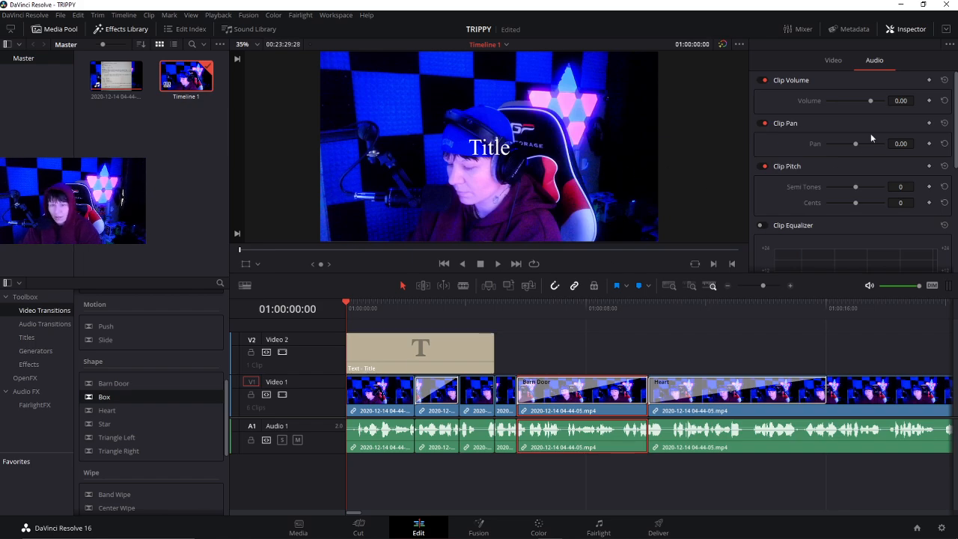
scroll(858, 169, "down", 4)
scroll(849, 127, "up", 4)
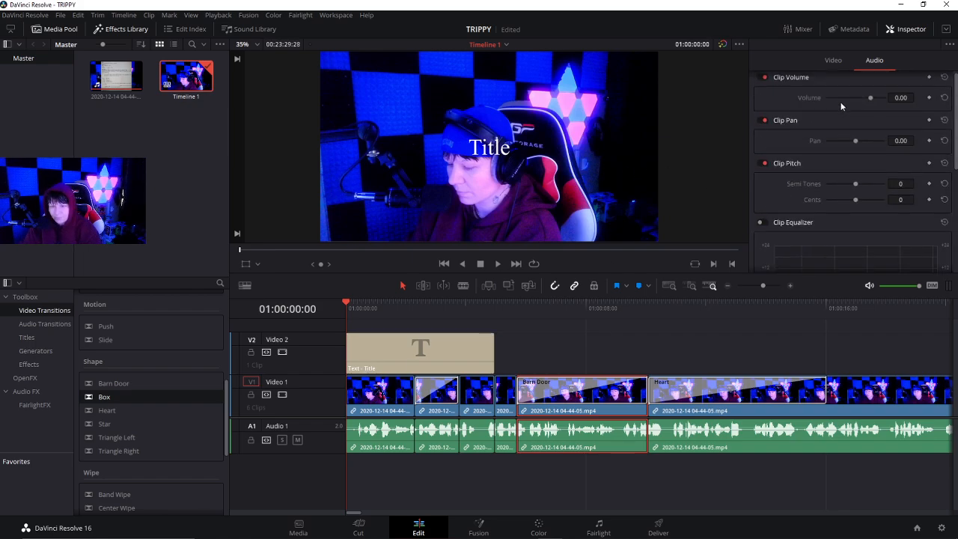
left_click(834, 62)
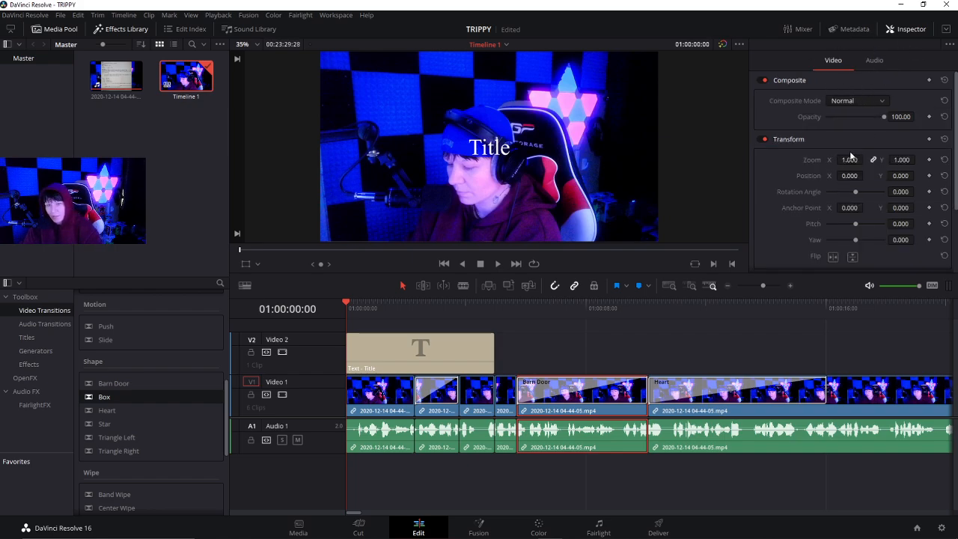
left_click(868, 103)
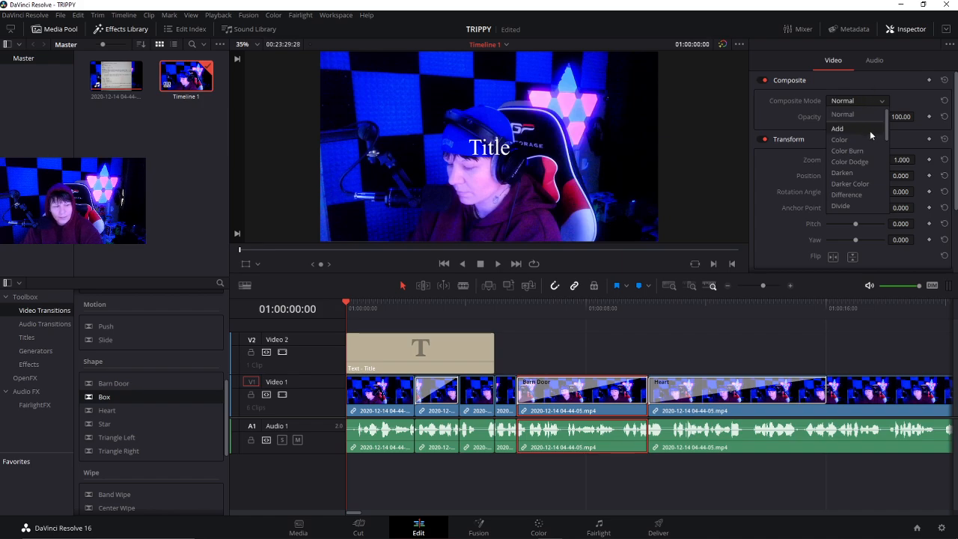
left_click(714, 176)
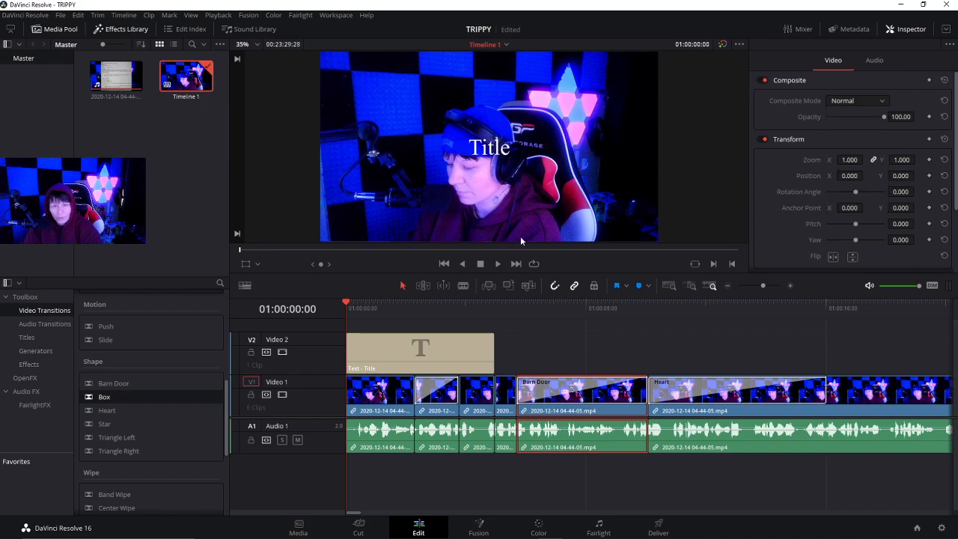
Replace the wording of the text title on Video 2 with SUBSCRIBE
left_click(36, 336)
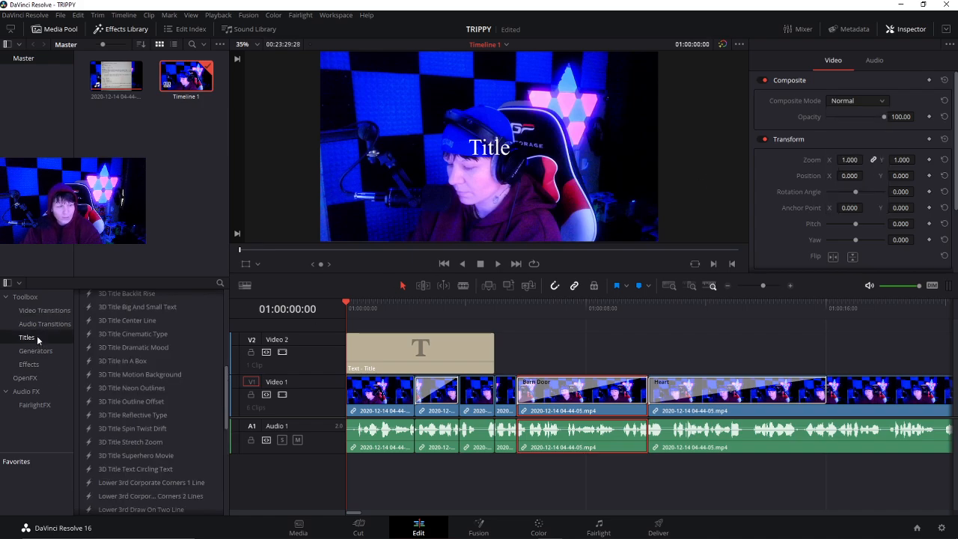
left_click(414, 350)
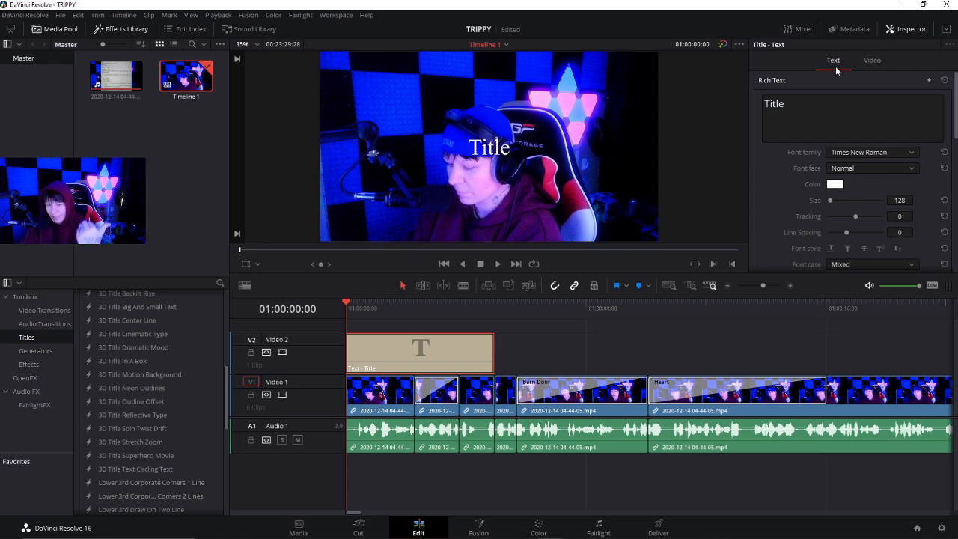
left_click(797, 105)
key("BackSpace")
key("BackSpace")
key("BackSpace")
key("BackSpace")
key("BackSpace")
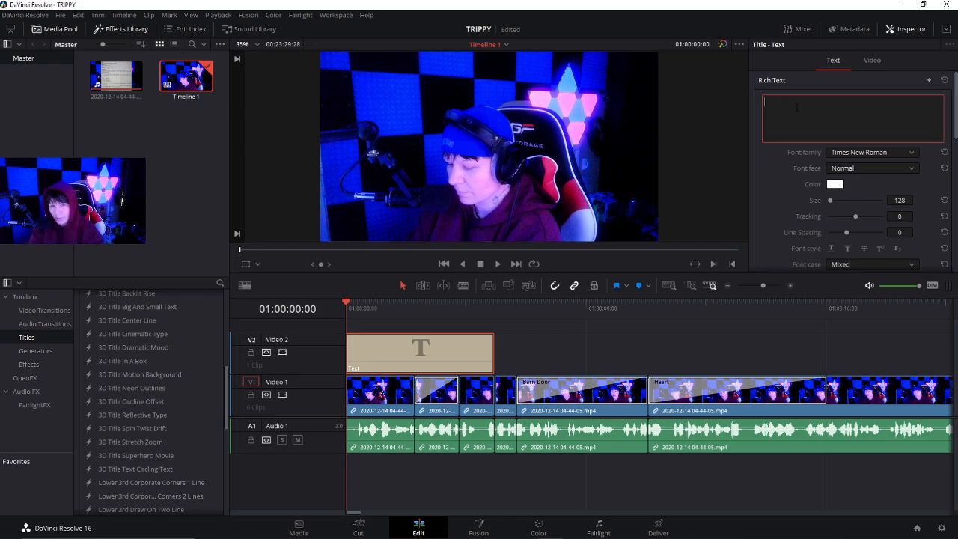
type("SUB")
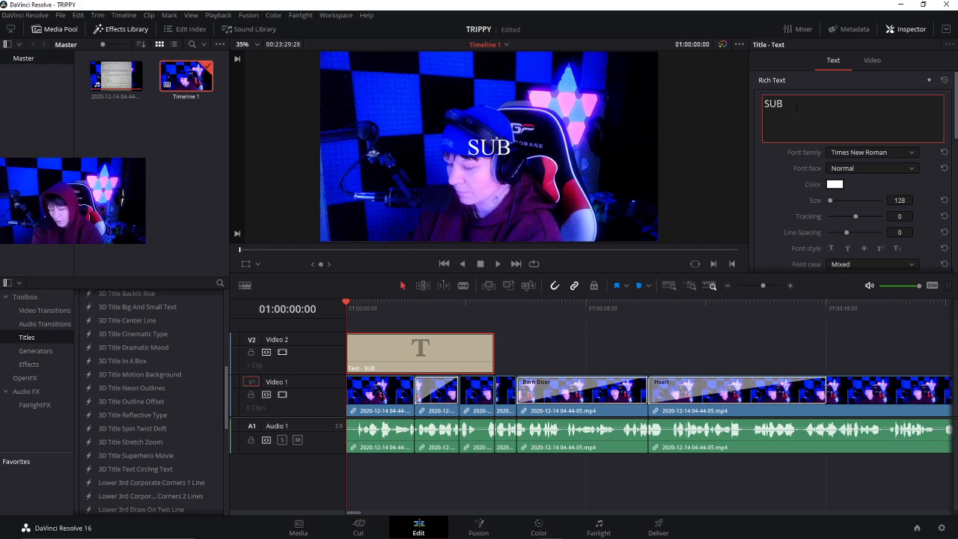
type("SCRIBE")
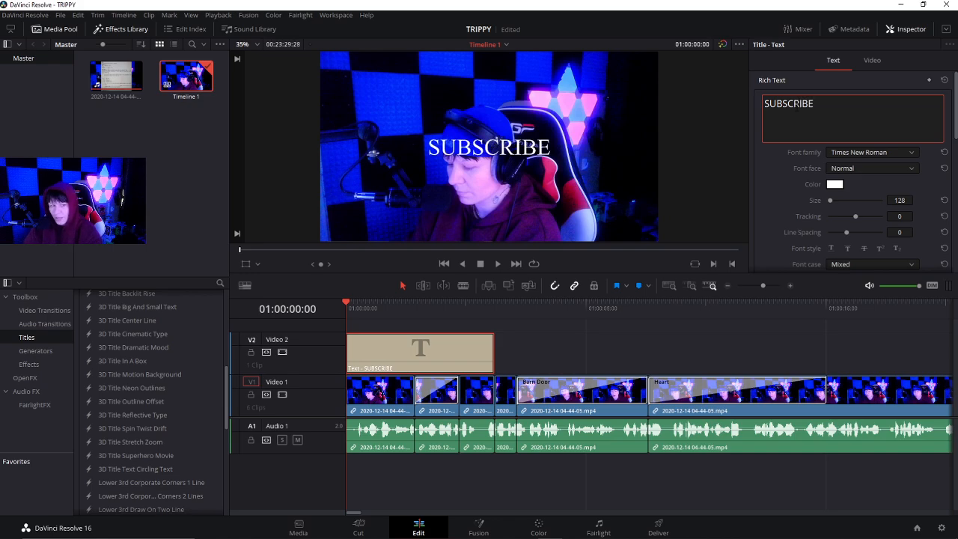
Try out the fonts Sitka Text, Sylfaen, System, Tempus Sans ITC and Times New Roman on the SUBSCRIBE title
left_click(899, 153)
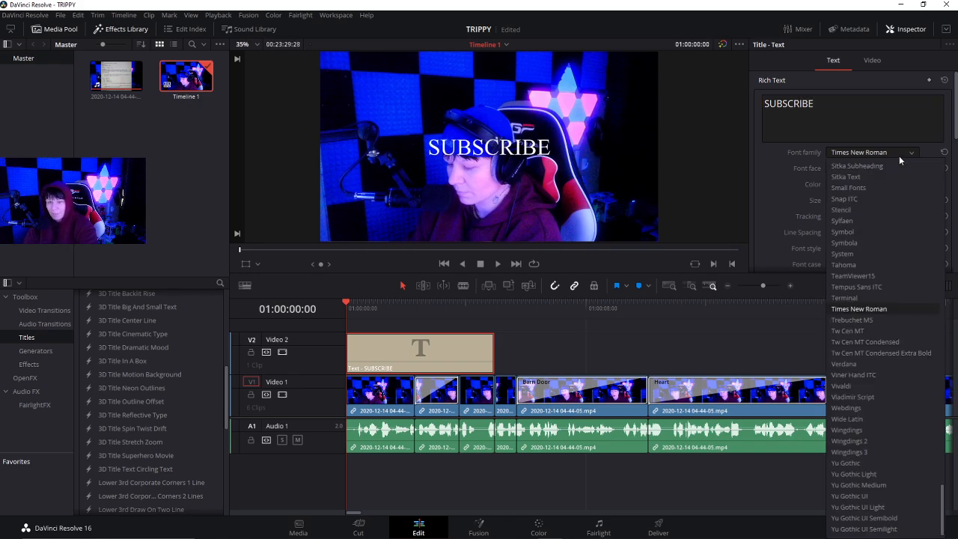
left_click(865, 175)
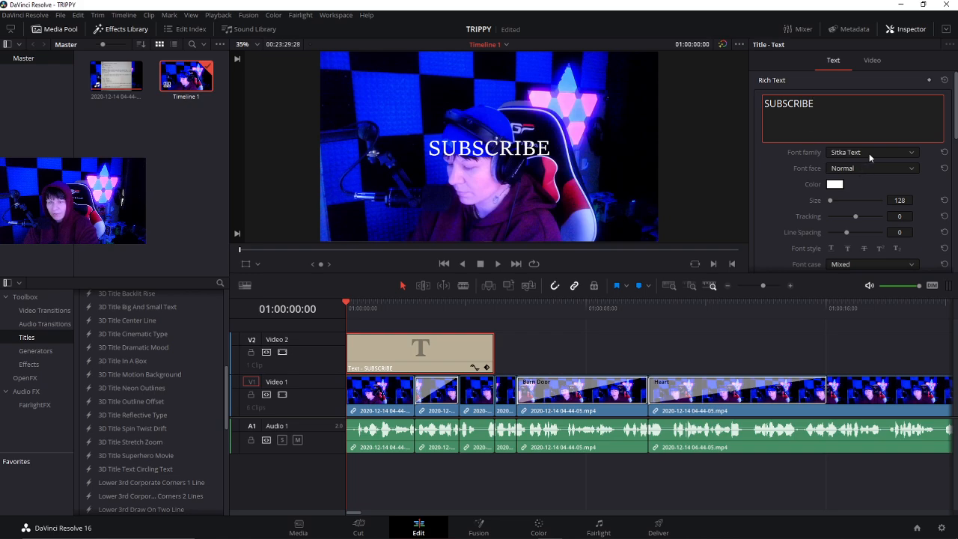
left_click(870, 153)
left_click(870, 221)
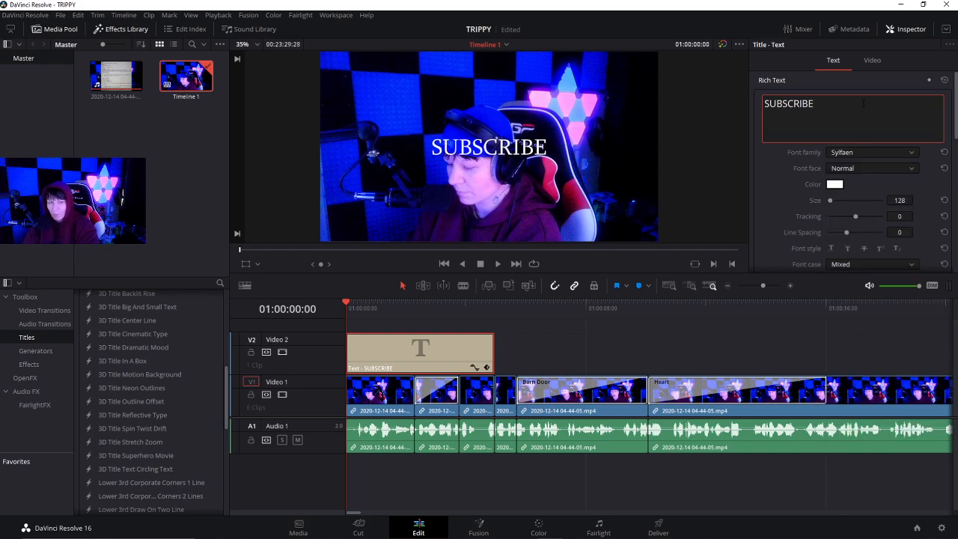
left_click(880, 154)
left_click(864, 255)
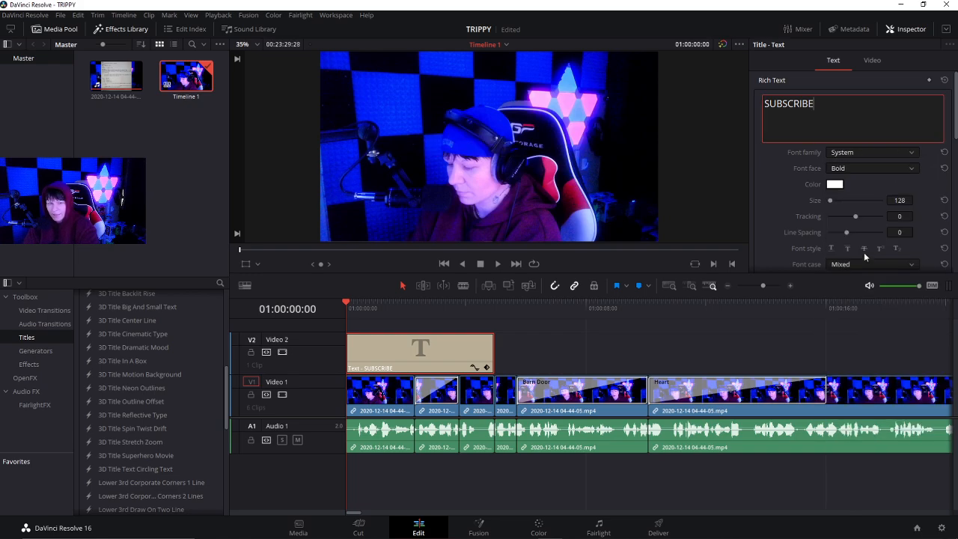
left_click(862, 154)
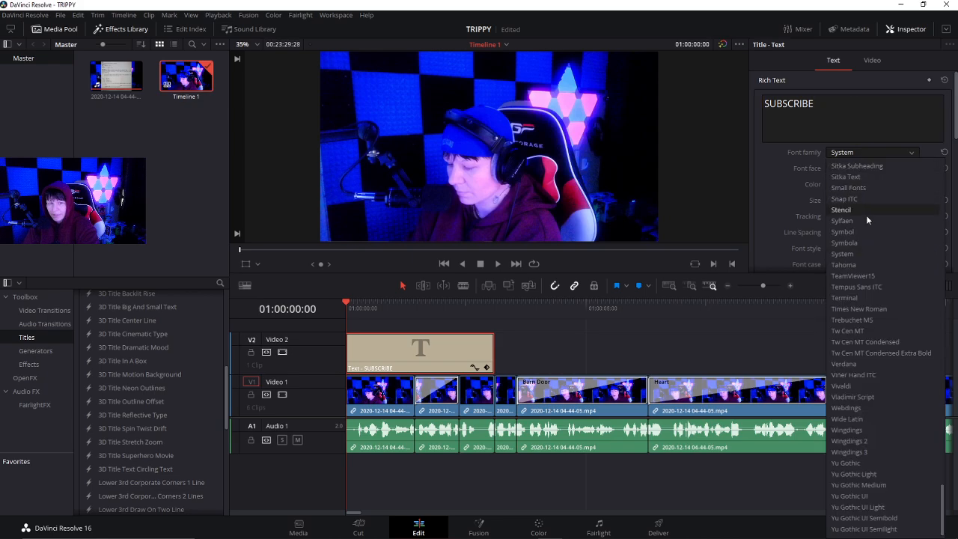
left_click(866, 285)
left_click(861, 152)
left_click(870, 309)
Set the SUBSCRIBE title's font family to Viner Hand ITC and its font face to Bold
left_click(851, 155)
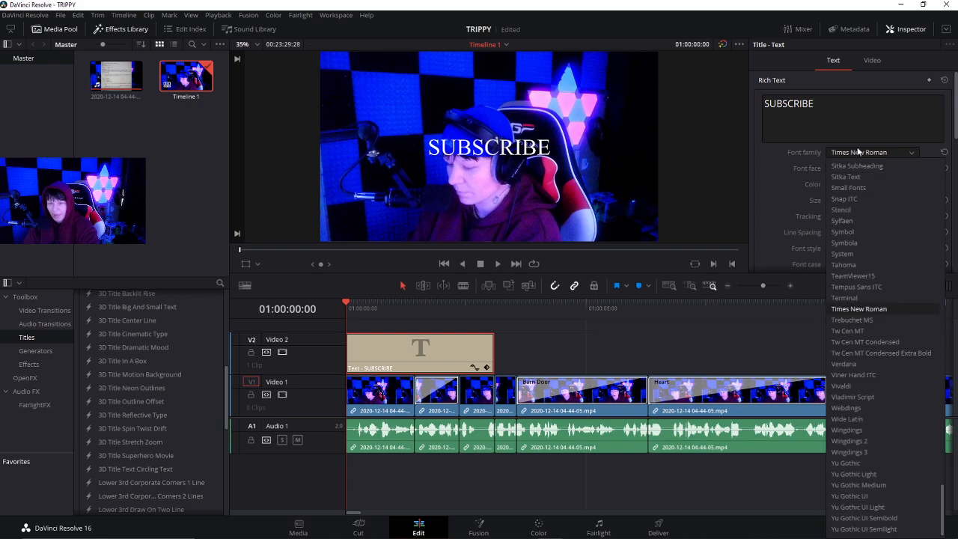
left_click(858, 375)
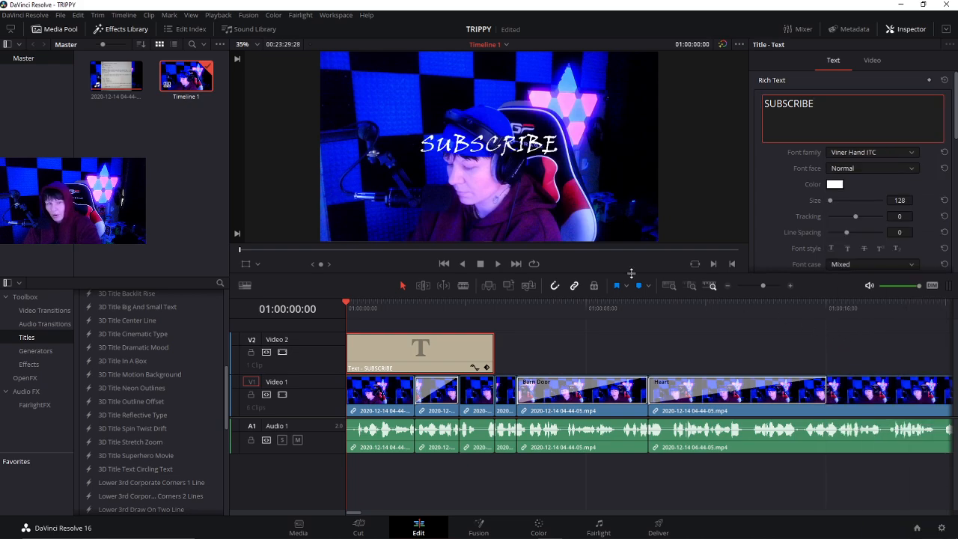
left_click(886, 168)
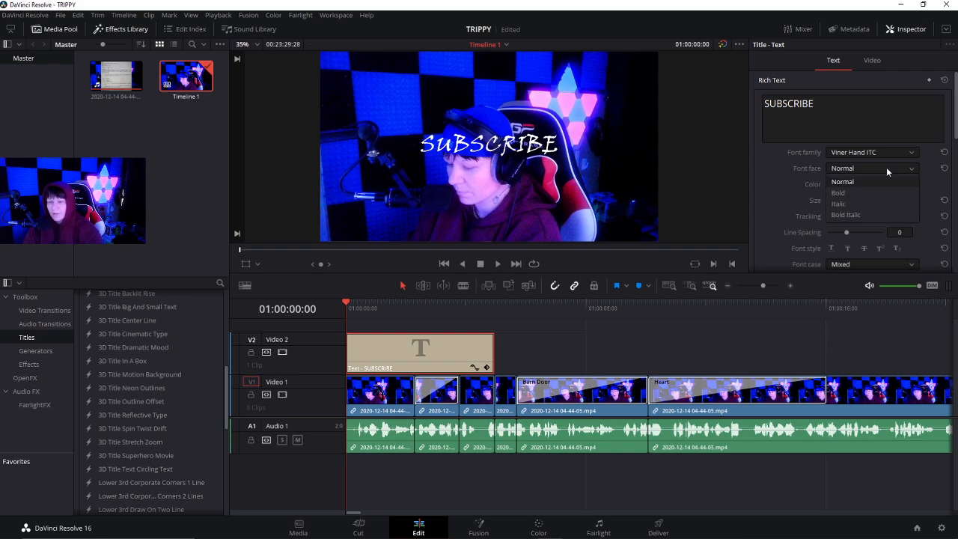
left_click(850, 191)
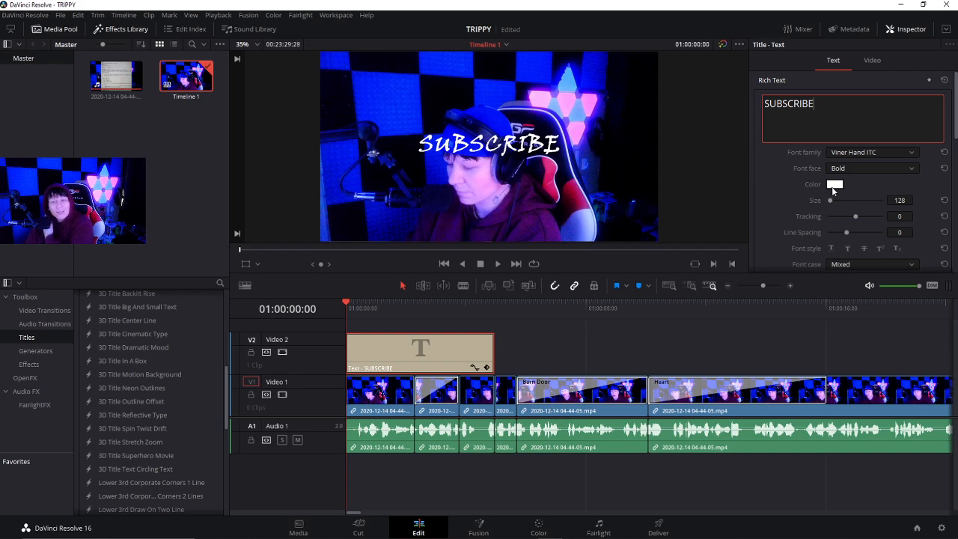
Color the SUBSCRIBE title bright green and move it to the upper-left area of the video frame
left_click(834, 185)
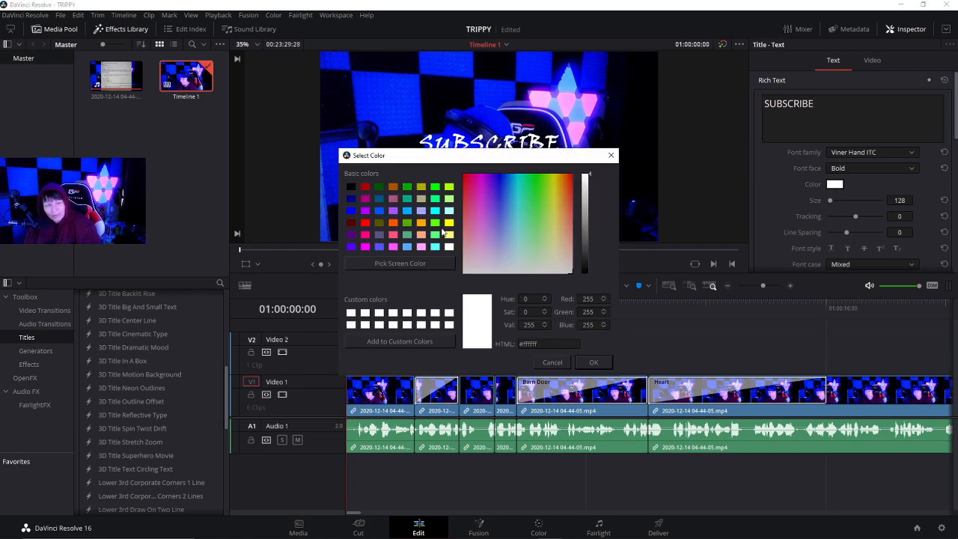
left_click(435, 223)
left_click(597, 365)
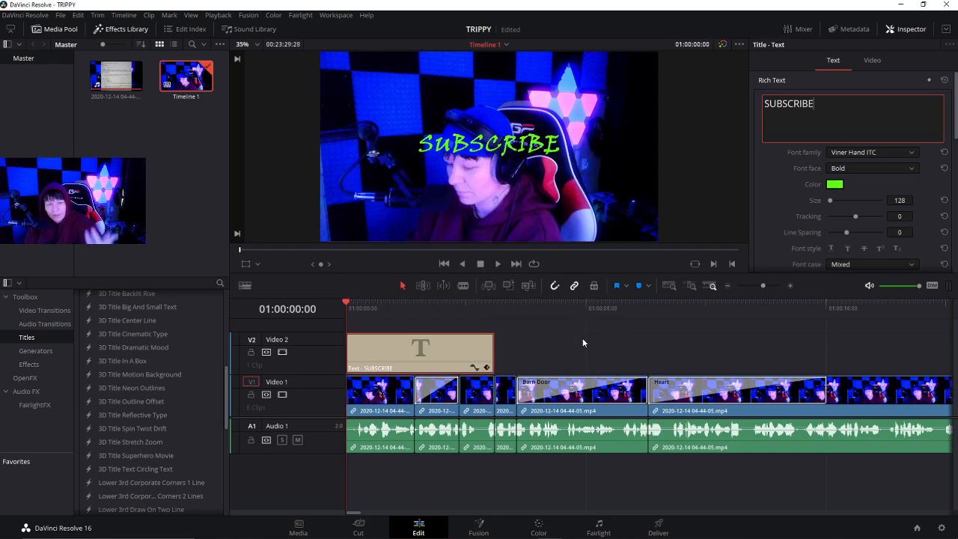
left_click(496, 149)
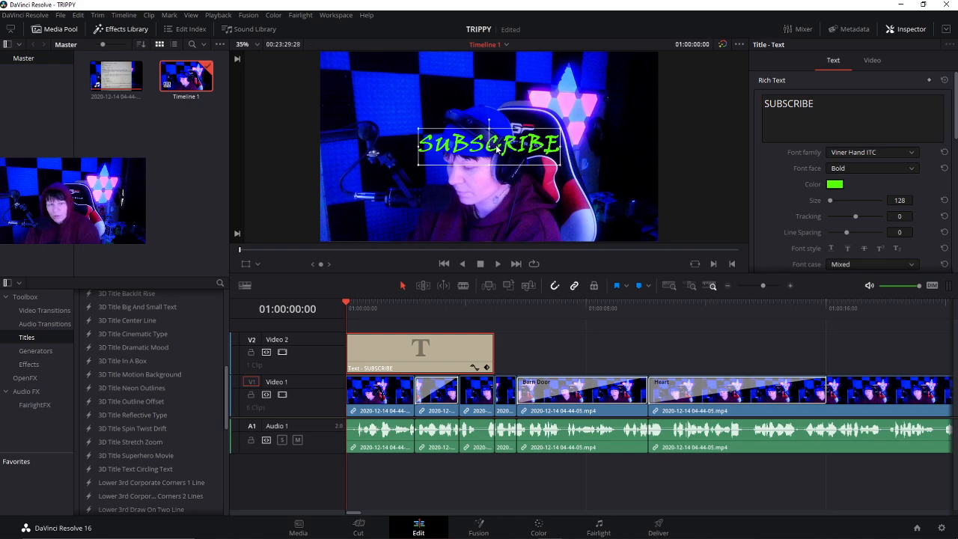
left_click_drag(506, 147, 432, 88)
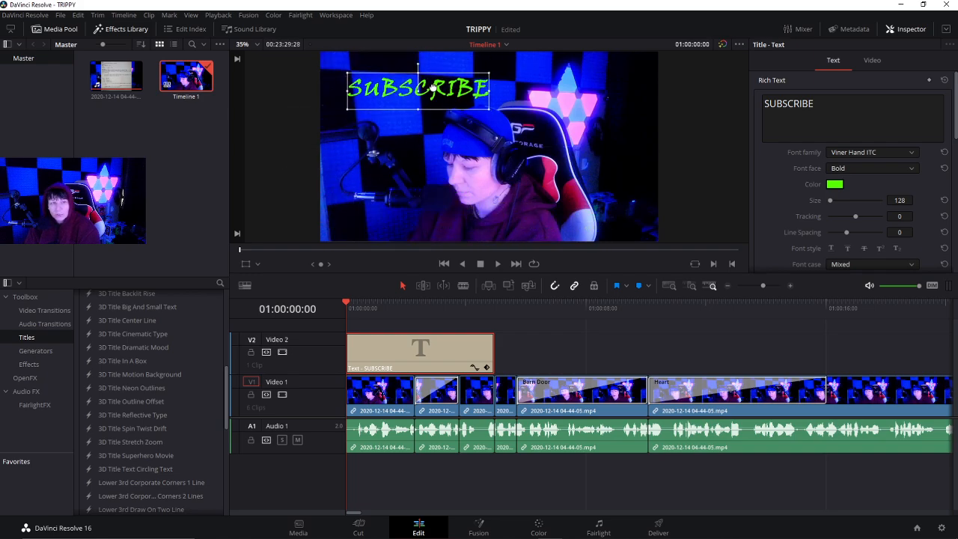
Try out the overline, strikethrough, superscript and subscript font styles on the SUBSCRIBE title and turn each off again
left_click(646, 111)
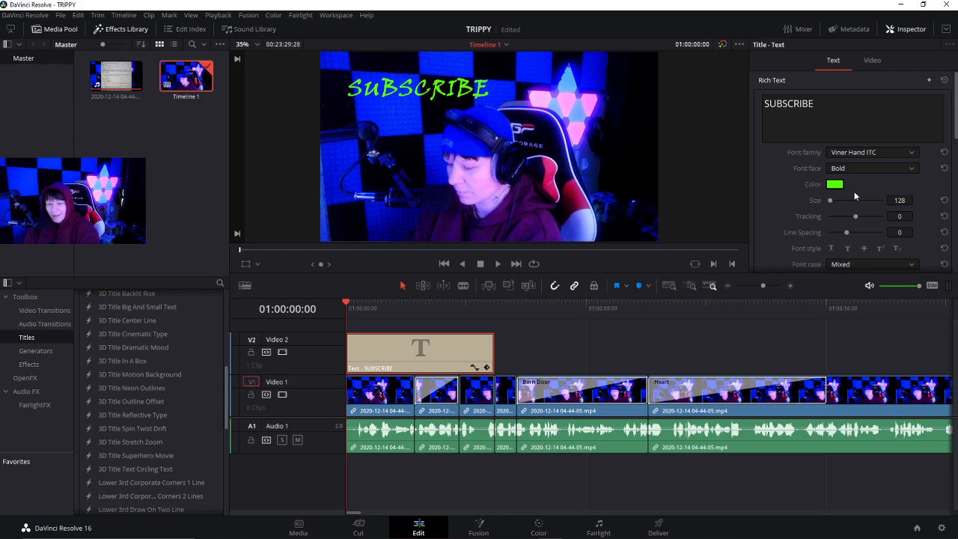
scroll(854, 190, "down", 2)
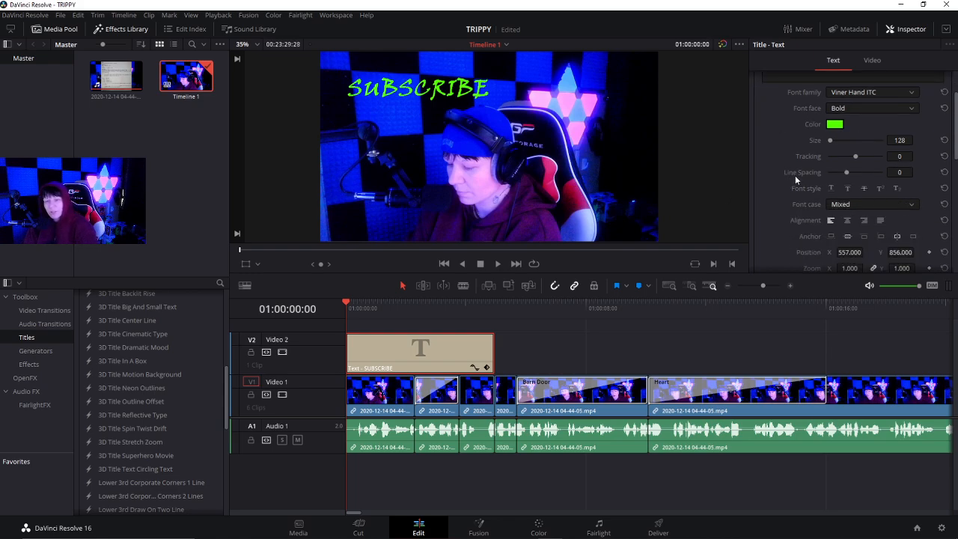
scroll(796, 180, "down", 1)
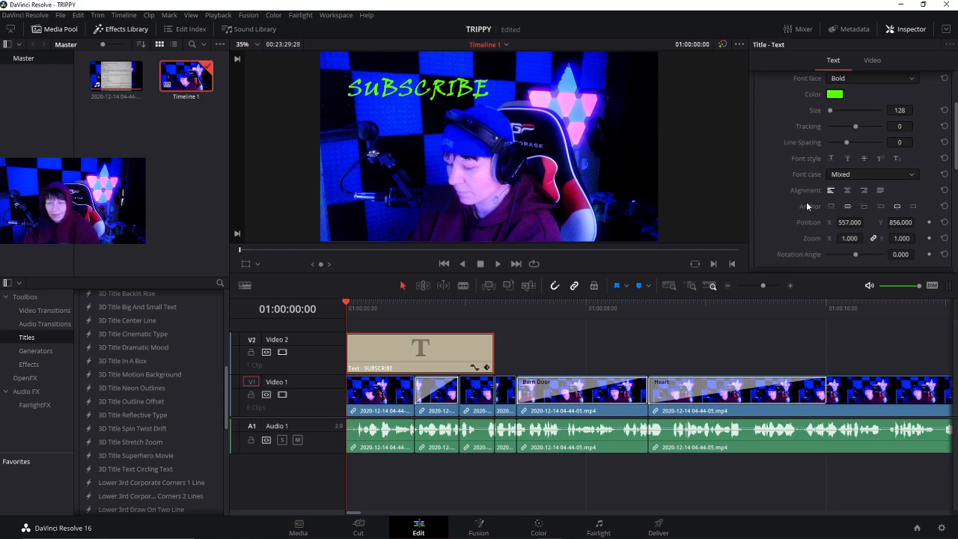
left_click(850, 160)
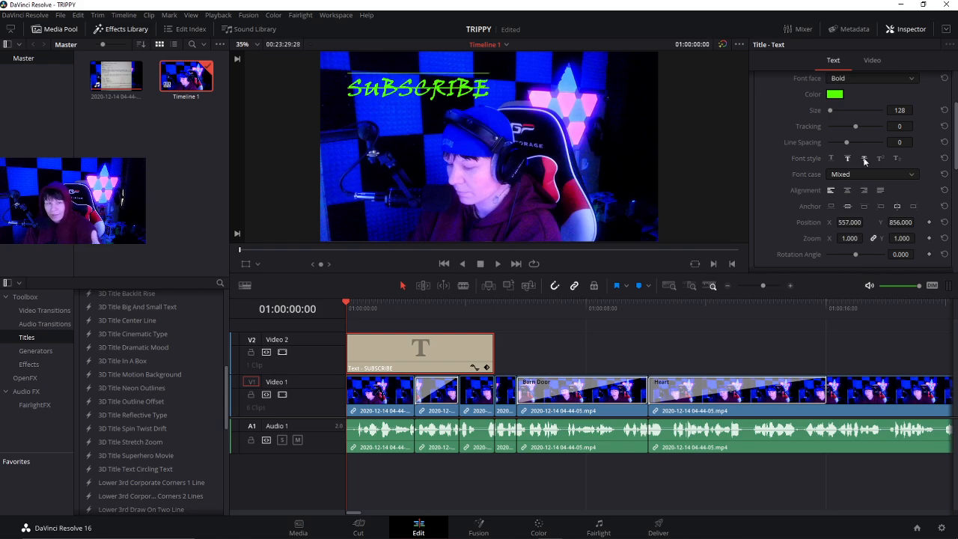
left_click(848, 160)
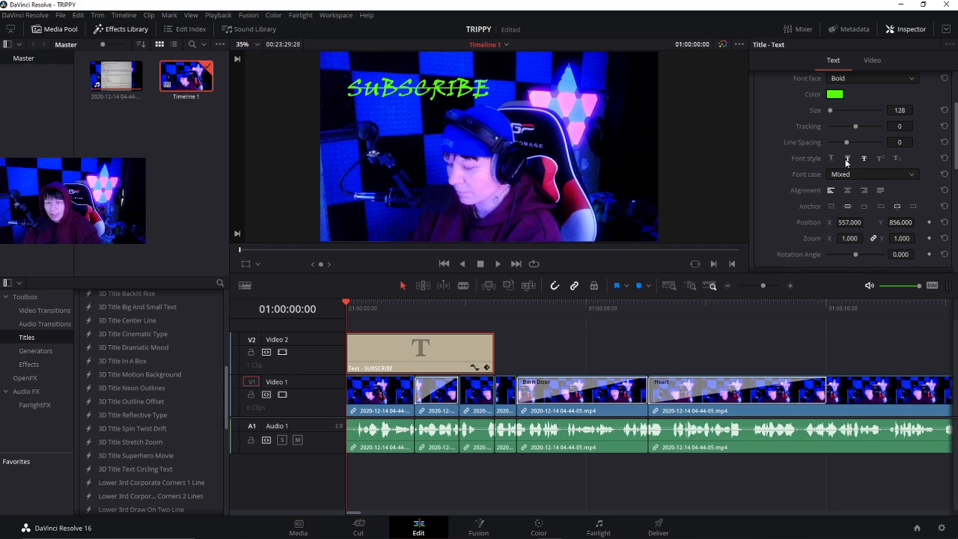
left_click(847, 160)
left_click(847, 159)
left_click(864, 160)
left_click(881, 158)
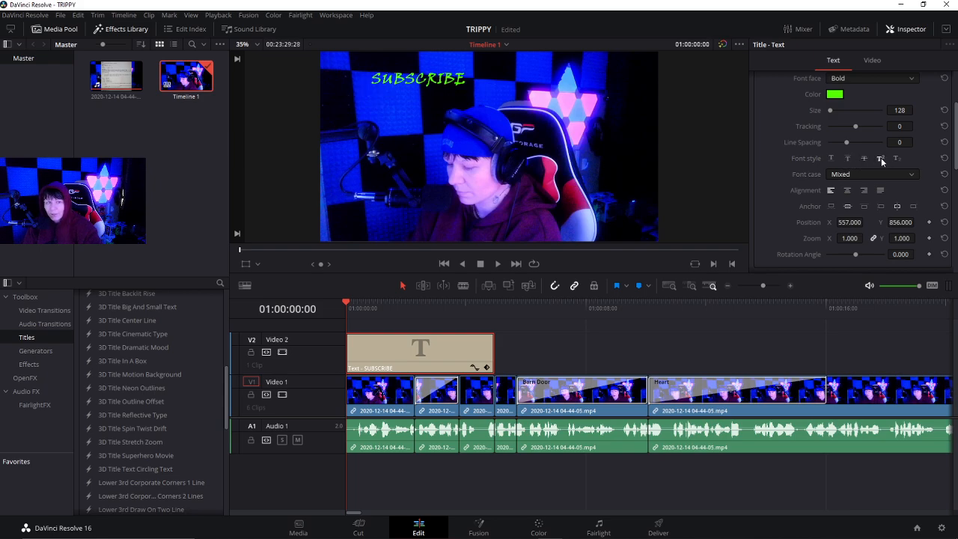
left_click(882, 159)
left_click(893, 159)
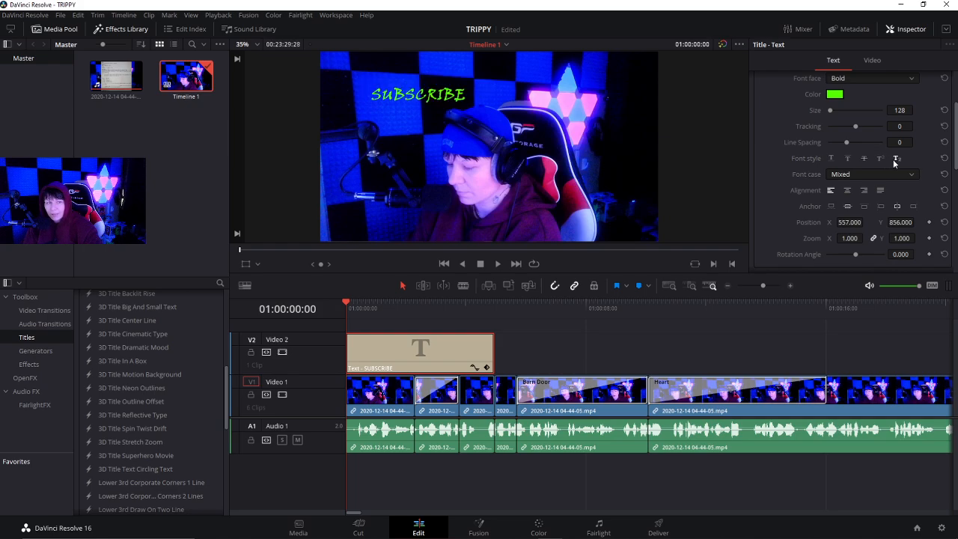
left_click(893, 159)
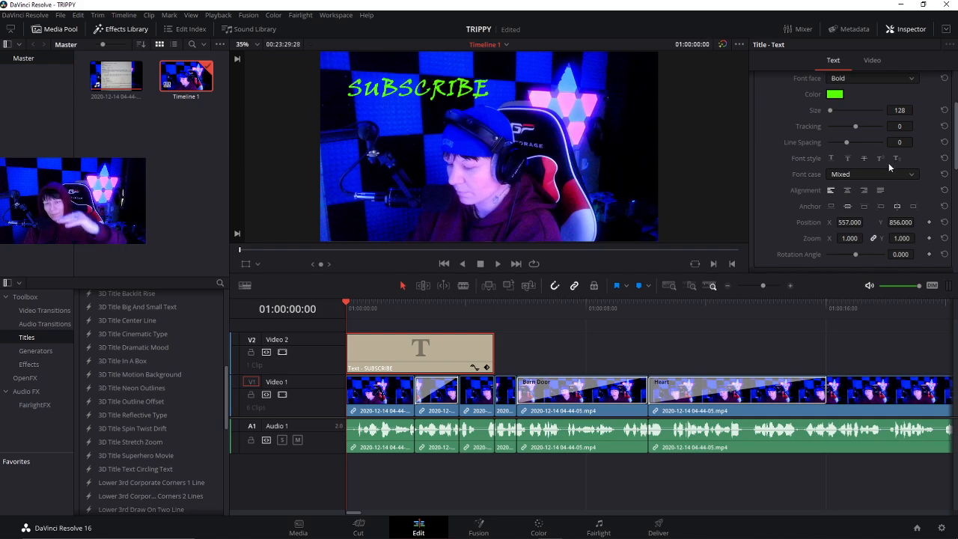
Keep the title's font case at Mixed and try other text alignments before returning to left alignment
left_click(884, 174)
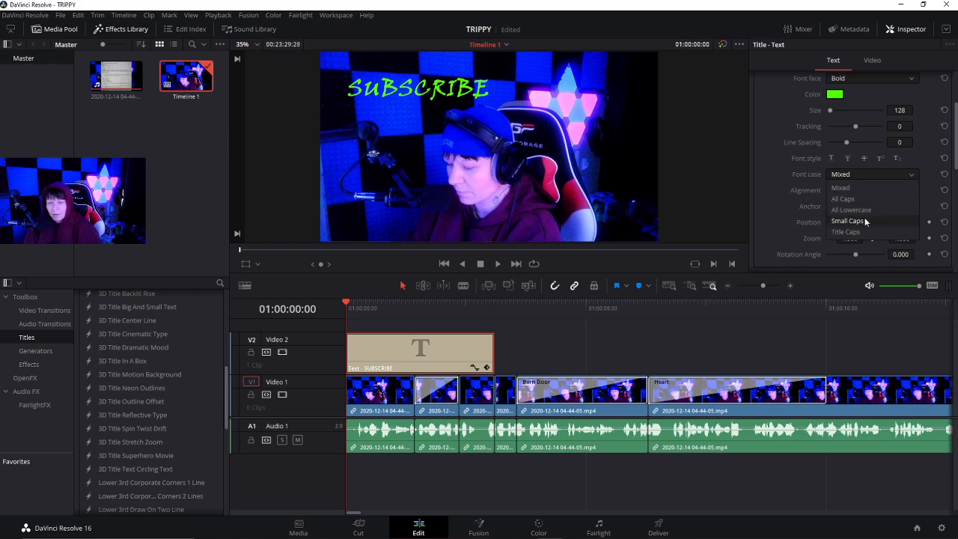
left_click(865, 188)
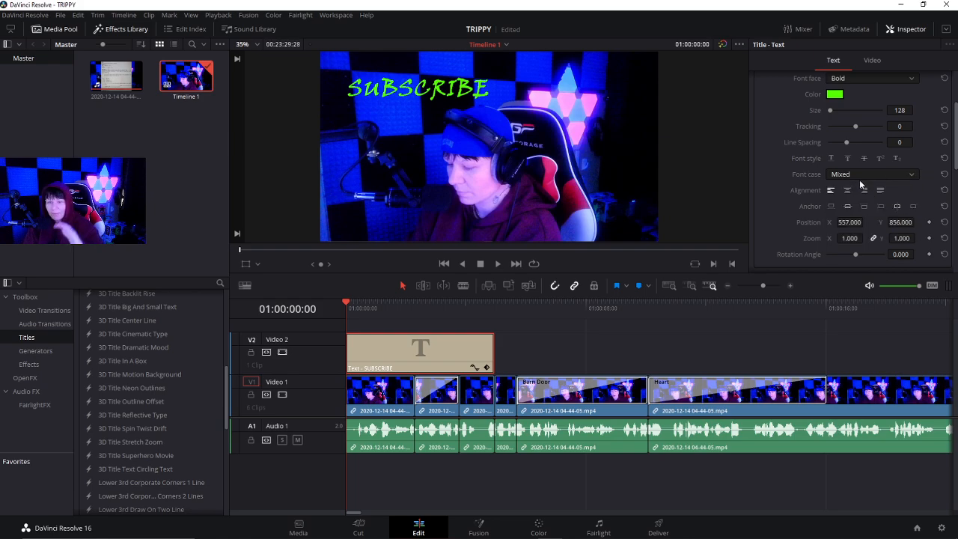
left_click(848, 192)
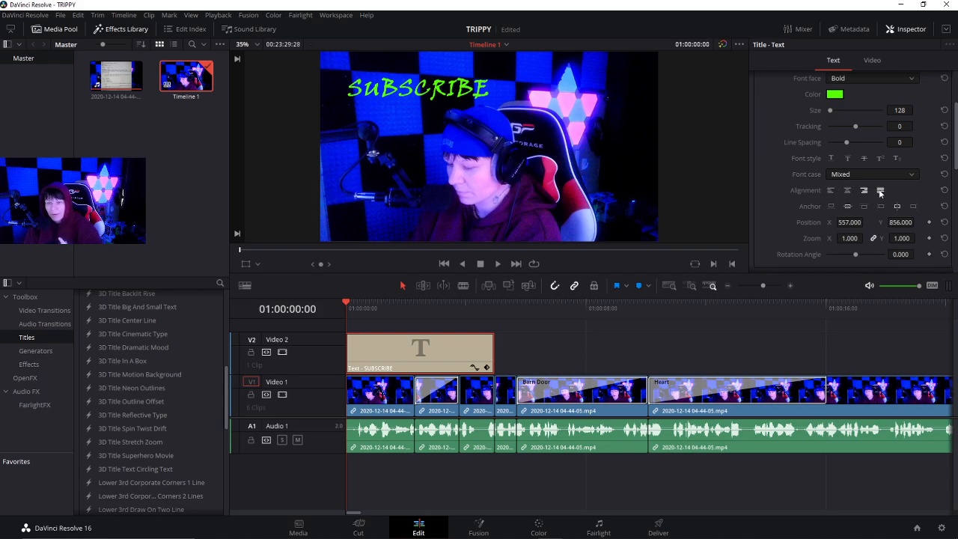
left_click(829, 192)
Try the title's anchor options and set them so the text sits above and to the right of its anchor point
left_click(829, 207)
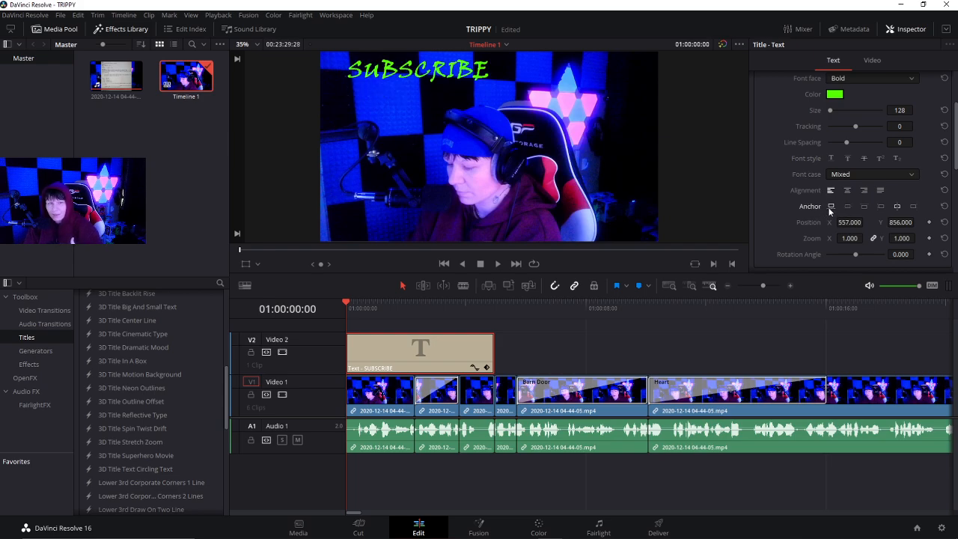
left_click(847, 206)
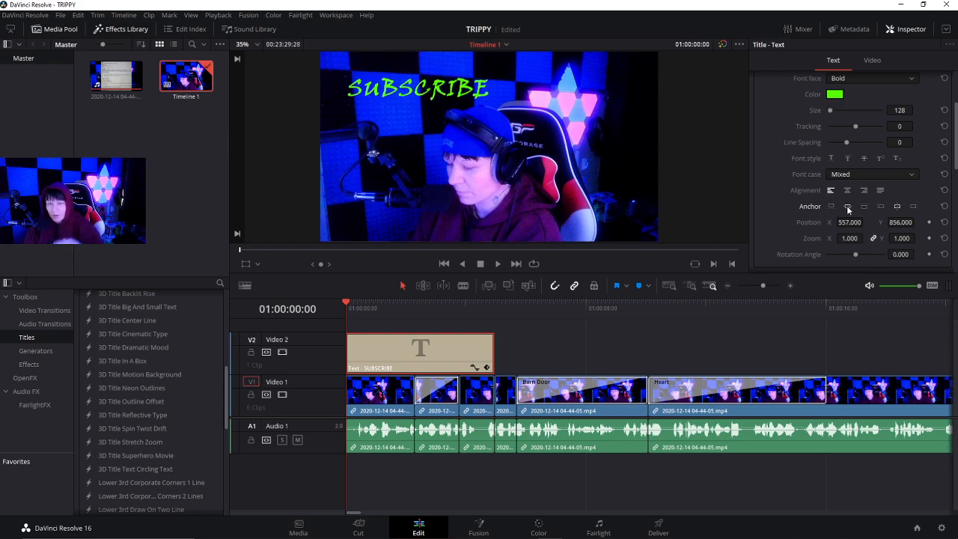
left_click(864, 207)
left_click(880, 207)
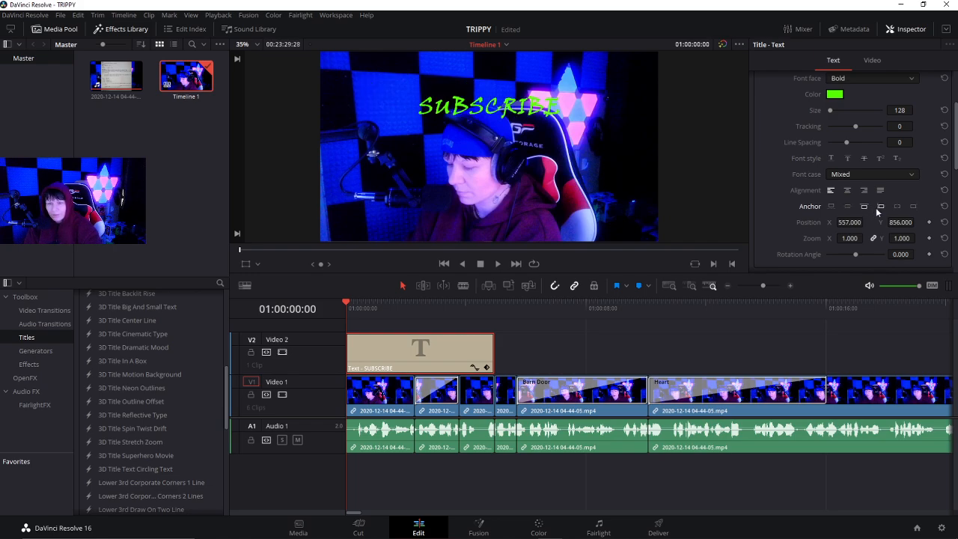
left_click(848, 207)
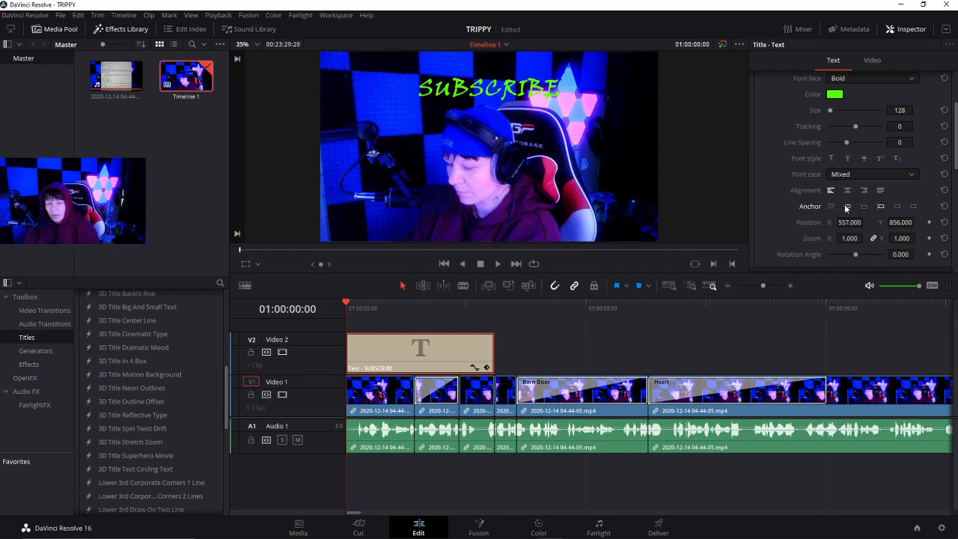
left_click(831, 207)
double_click(501, 69)
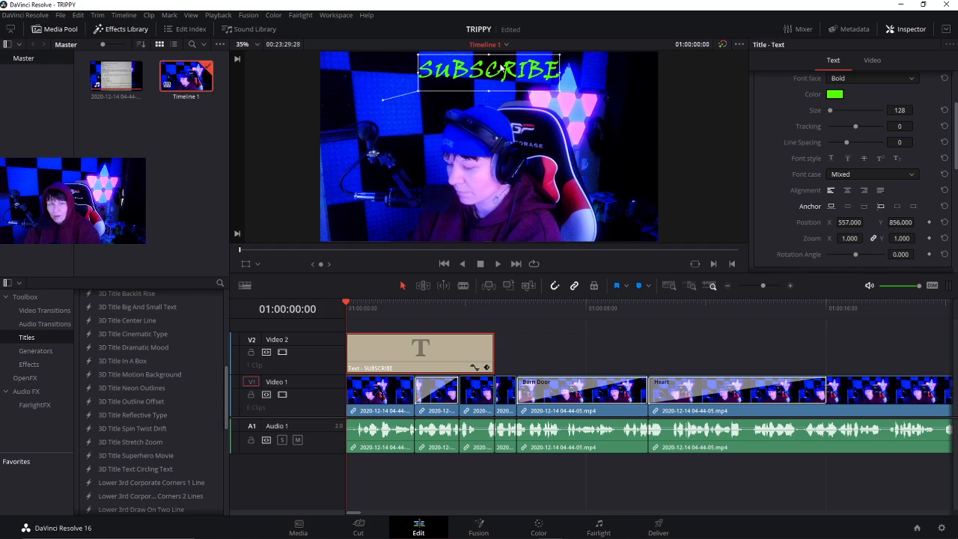
left_click_drag(487, 71, 487, 96)
left_click(511, 75)
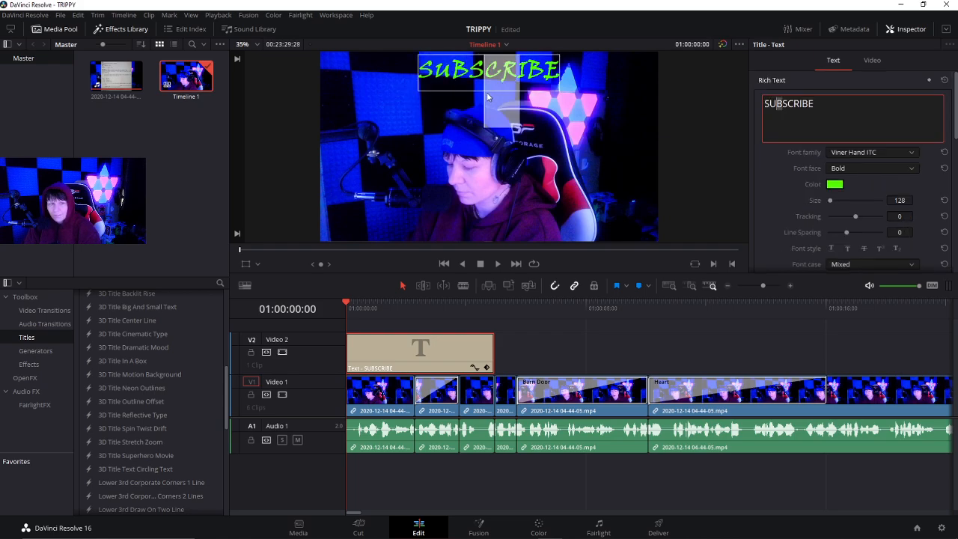
left_click(467, 103)
left_click(440, 74)
double_click(444, 78)
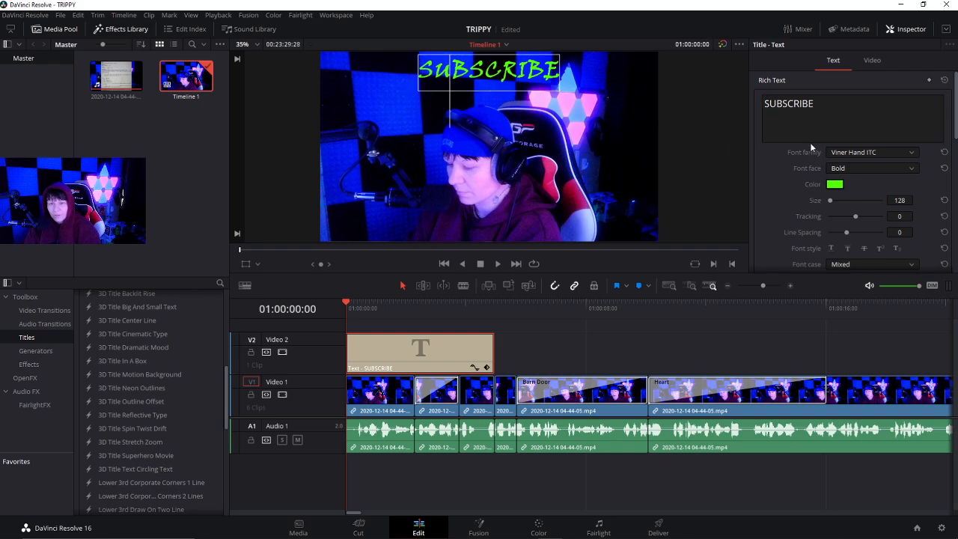
double_click(822, 105)
left_click(646, 155)
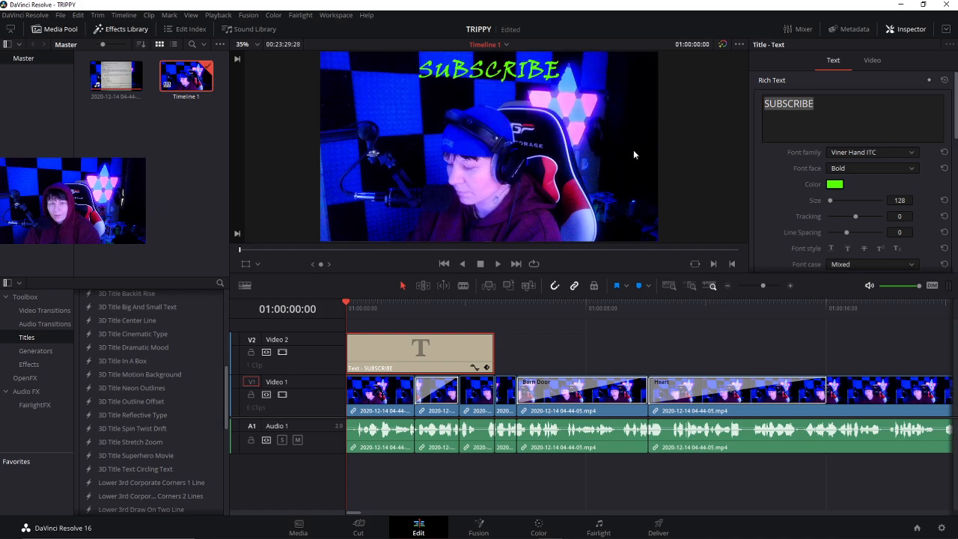
double_click(521, 72)
double_click(530, 72)
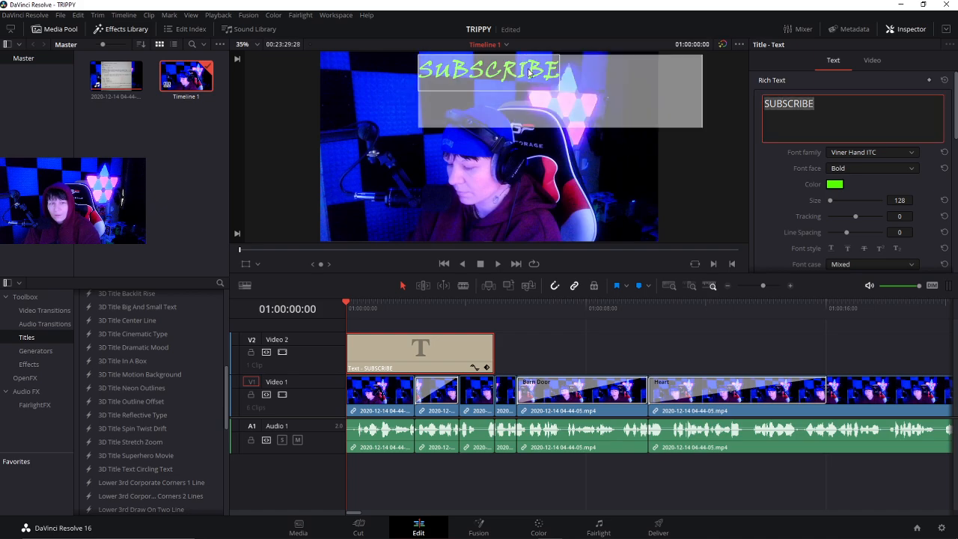
left_click(593, 149)
Move the SUBSCRIBE title back to the upper-left area of the video frame, at about X 192, Y 825
left_click(530, 63)
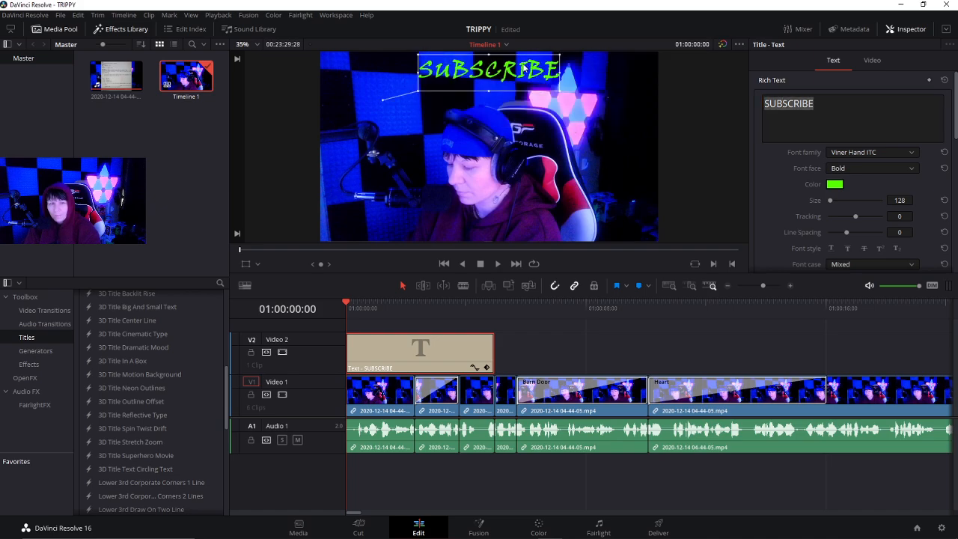
left_click_drag(524, 67, 483, 79)
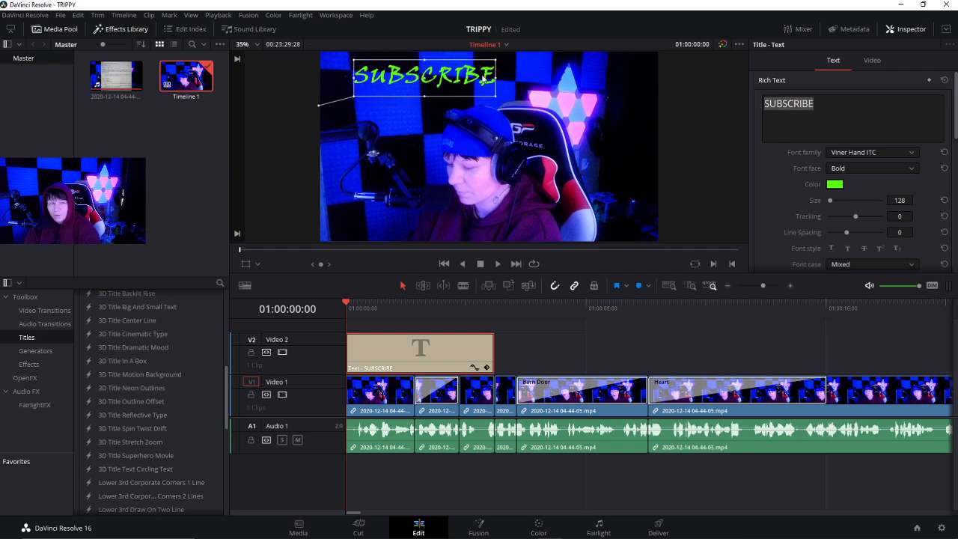
left_click(664, 98)
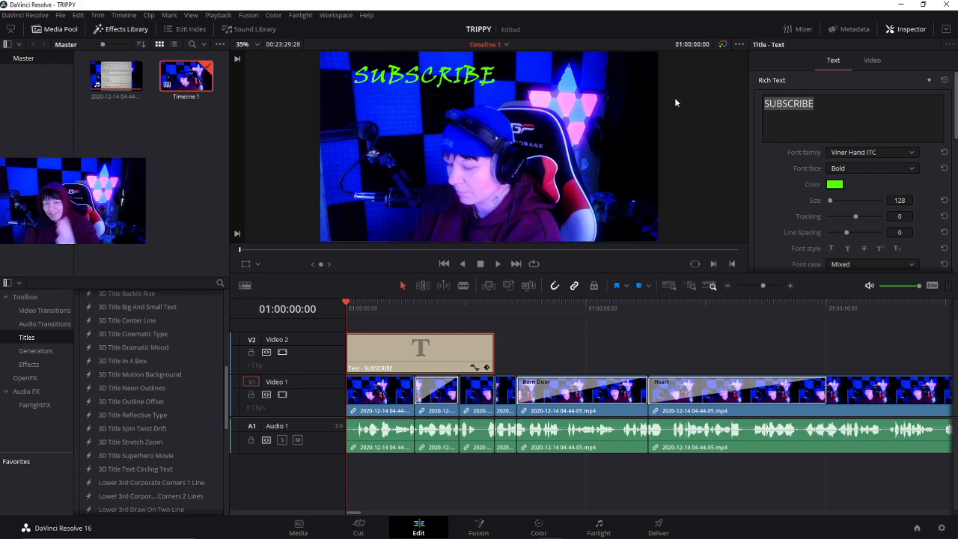
Color the SUBSCRIBE title's drop shadow red and set its blur to 10, leaving the shadow enabled
scroll(861, 199, "down", 3)
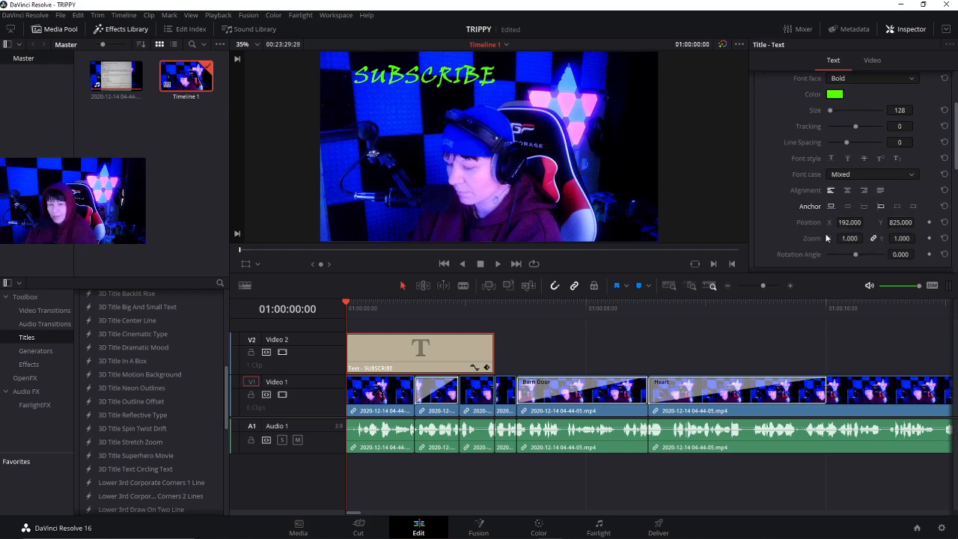
scroll(831, 224, "down", 3)
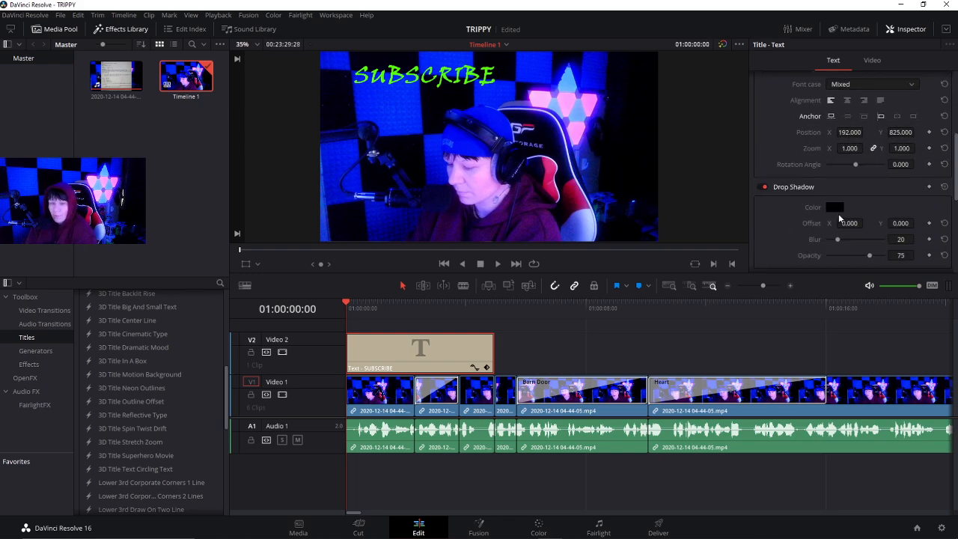
left_click(833, 208)
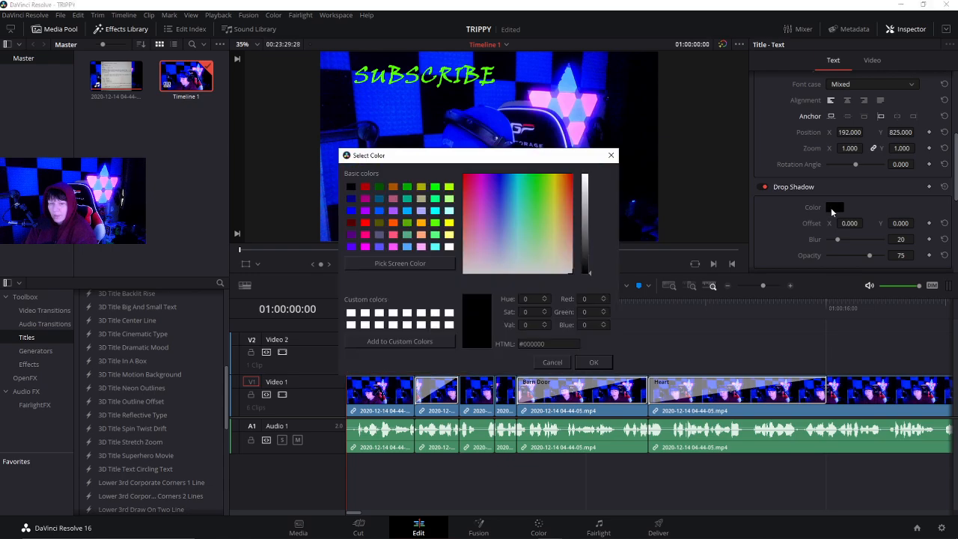
left_click(365, 224)
left_click(593, 362)
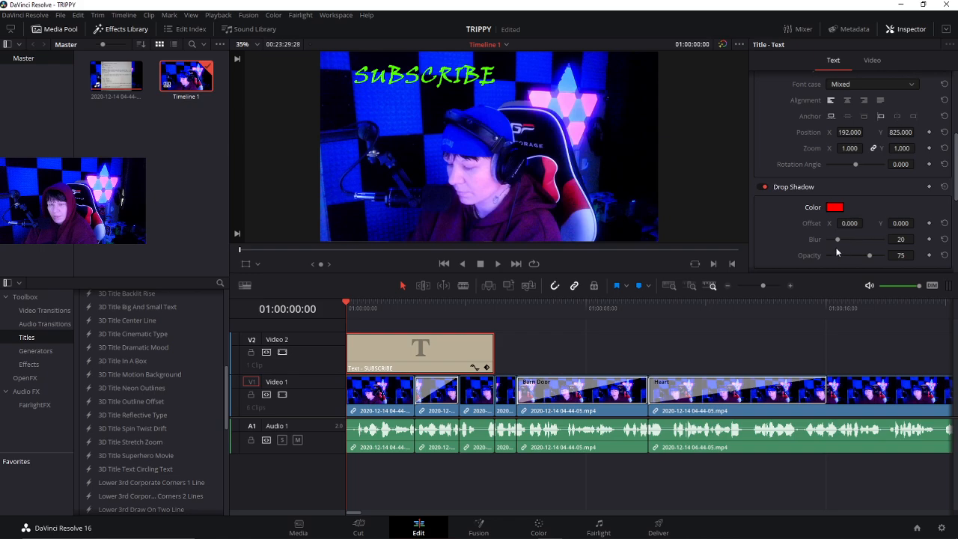
left_click_drag(837, 241, 831, 235)
scroll(832, 224, "down", 2)
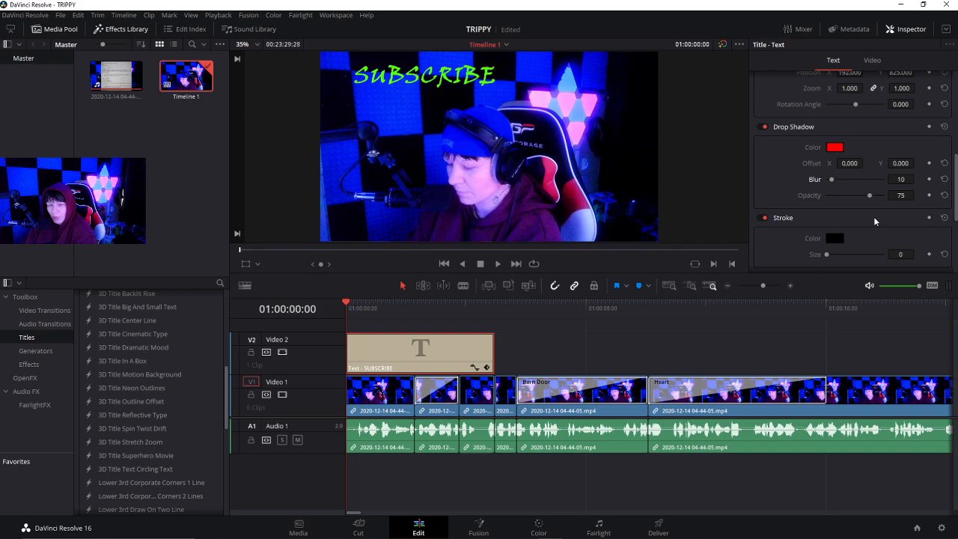
left_click(763, 128)
left_click(764, 127)
Try blue as the title's stroke color and settle on yellow
scroll(857, 224, "down", 1)
left_click(834, 208)
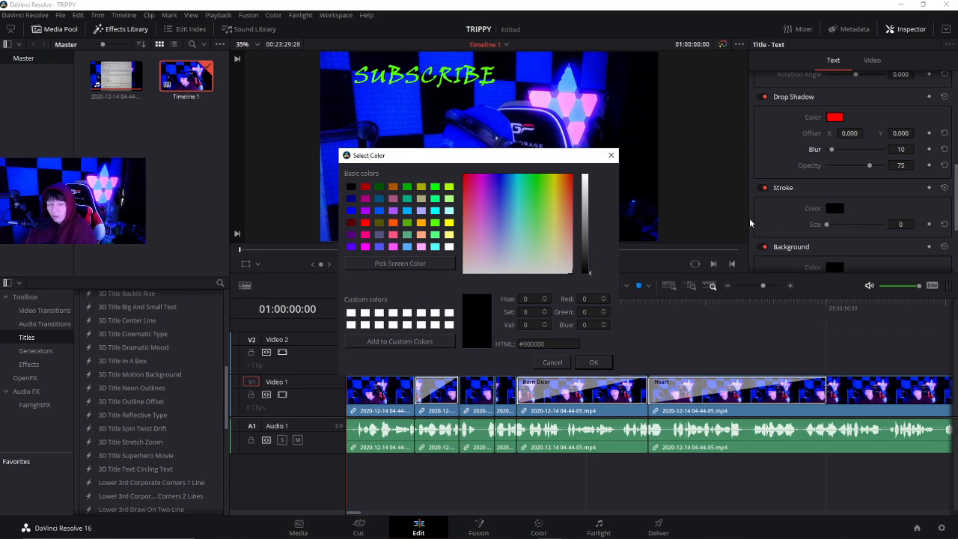
left_click(352, 211)
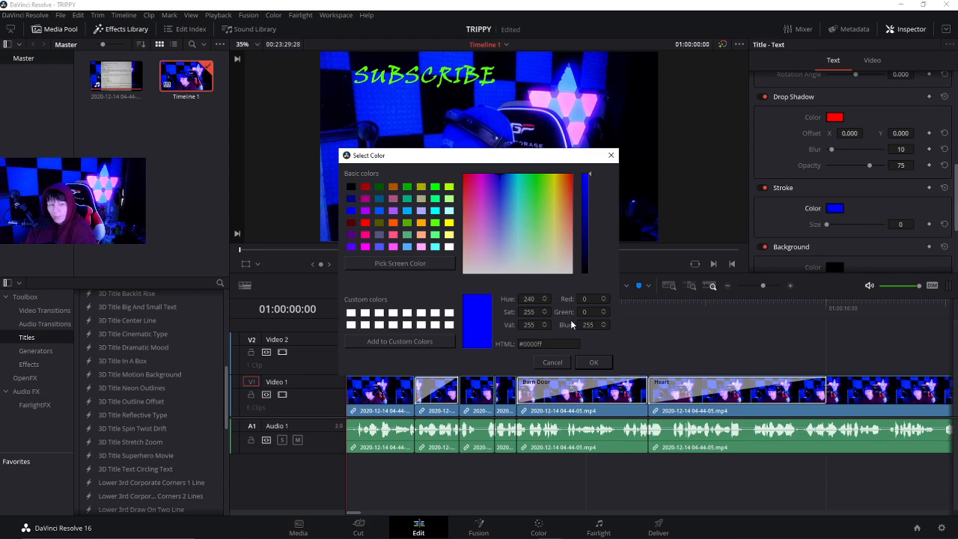
left_click(593, 362)
left_click(835, 208)
left_click(449, 223)
left_click(595, 363)
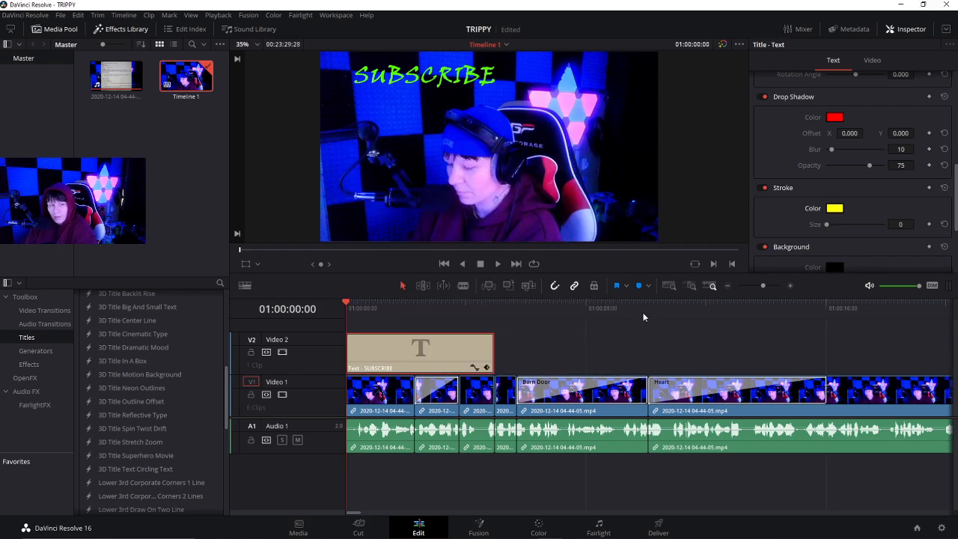
Color the SUBSCRIBE title's background orange and the background's outline pink (#ff007f)
scroll(852, 250, "down", 2)
left_click(833, 207)
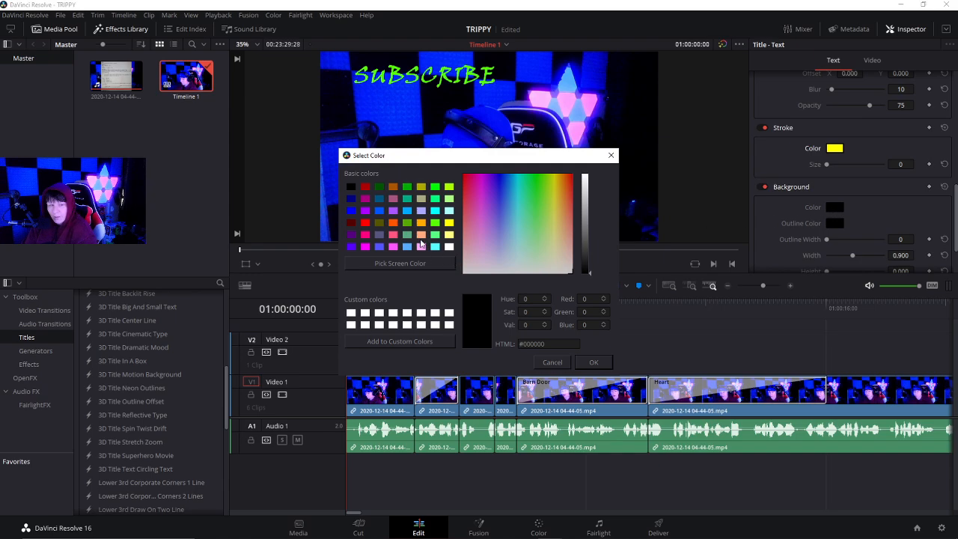
left_click(394, 223)
left_click(593, 362)
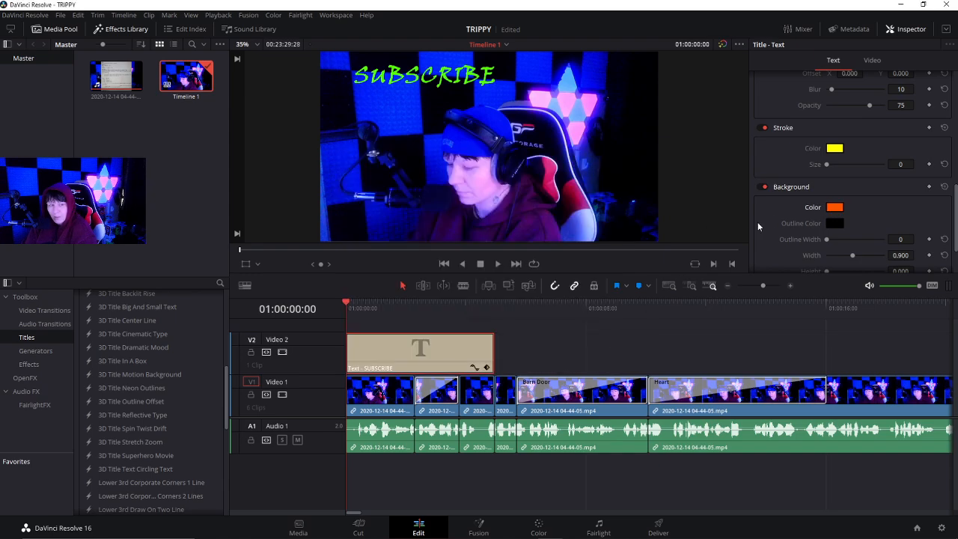
left_click(834, 223)
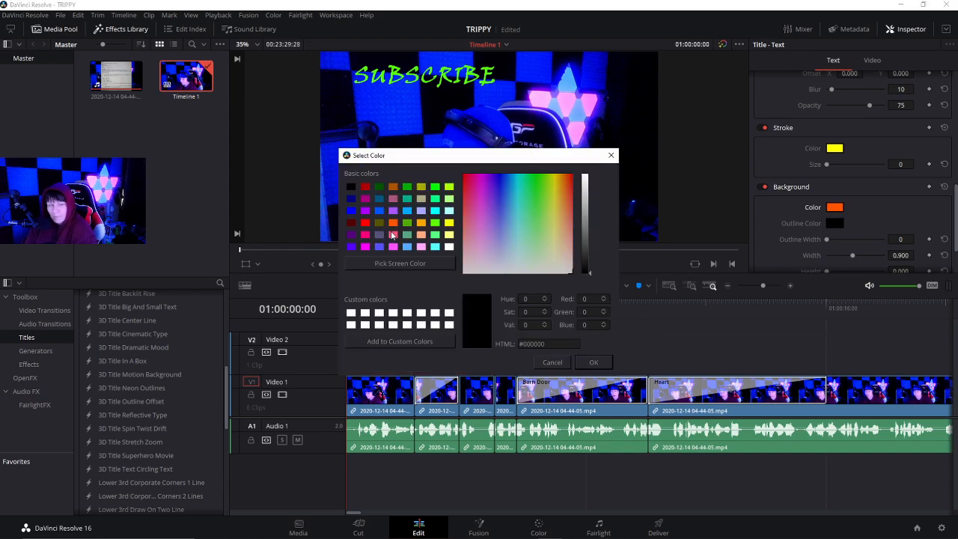
left_click(366, 235)
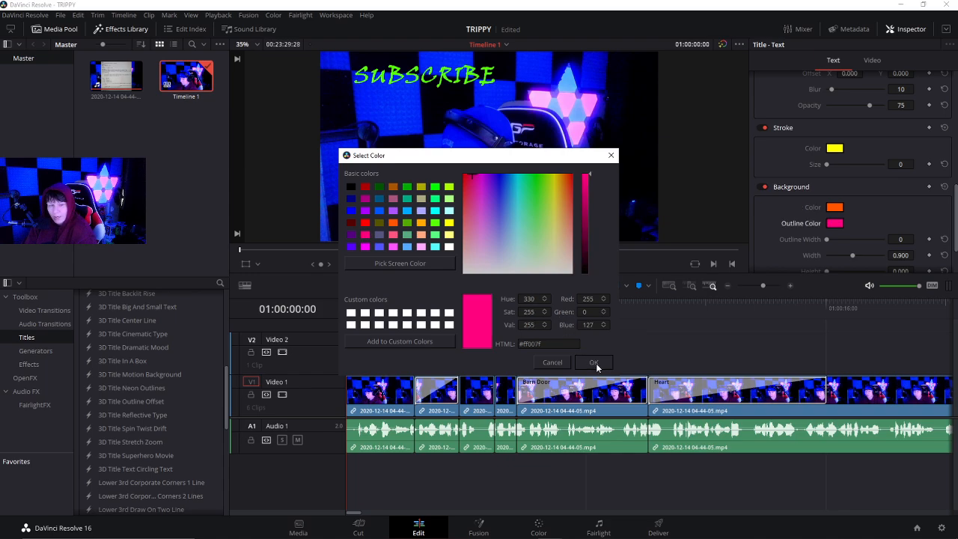
left_click(594, 362)
scroll(836, 215, "down", 2)
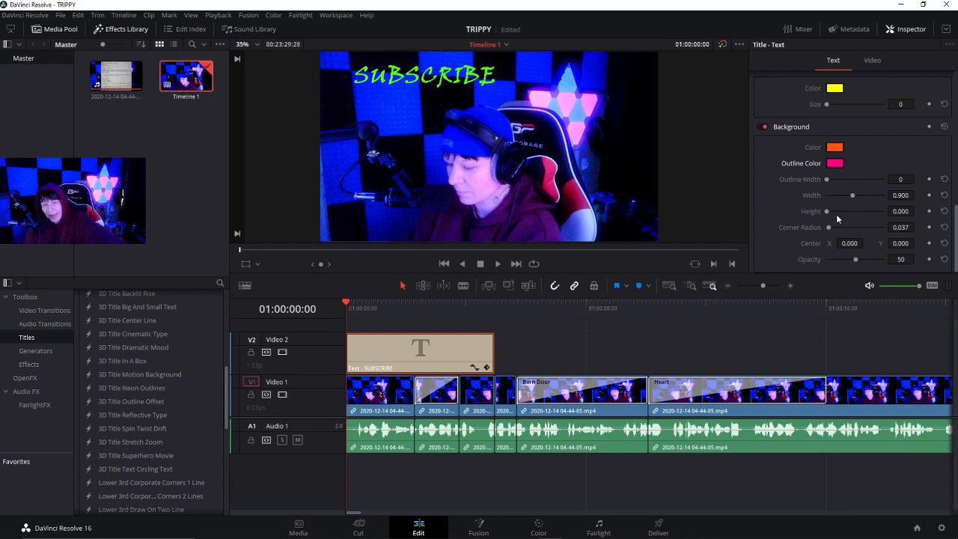
scroll(845, 208, "up", 5)
scroll(856, 179, "up", 3)
left_click(823, 104)
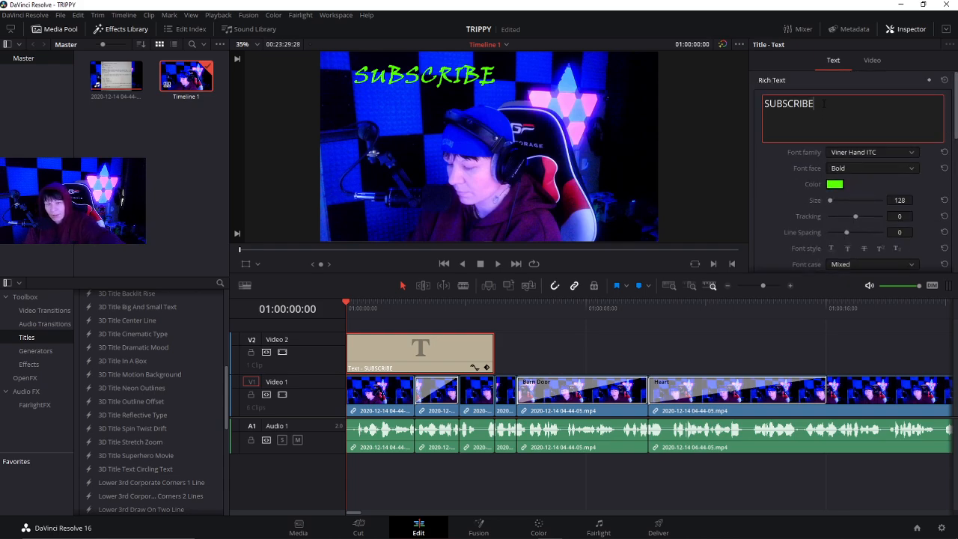
scroll(818, 119, "down", 8)
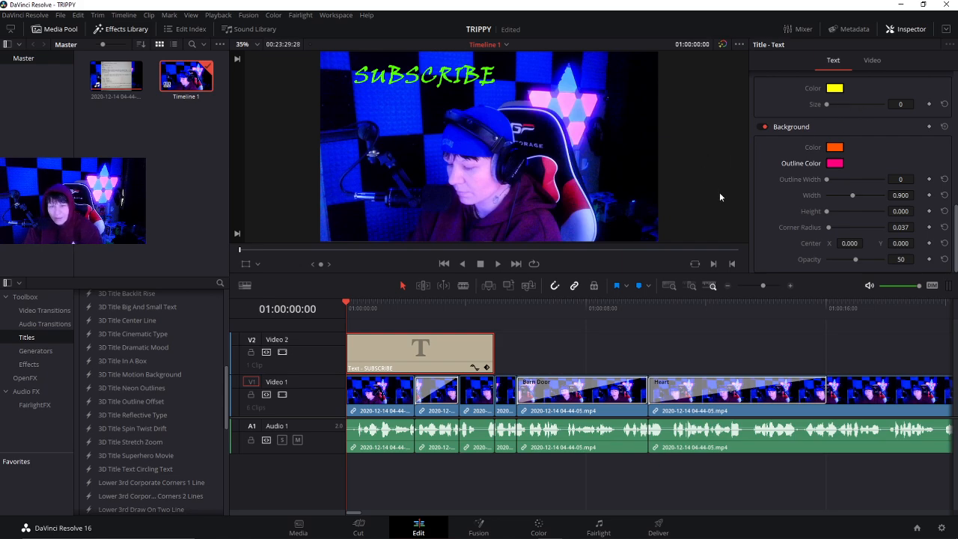
Play the edited timeline from its start to about 01:00:19:04 and view the clip there on the Fusion page
left_click(47, 308)
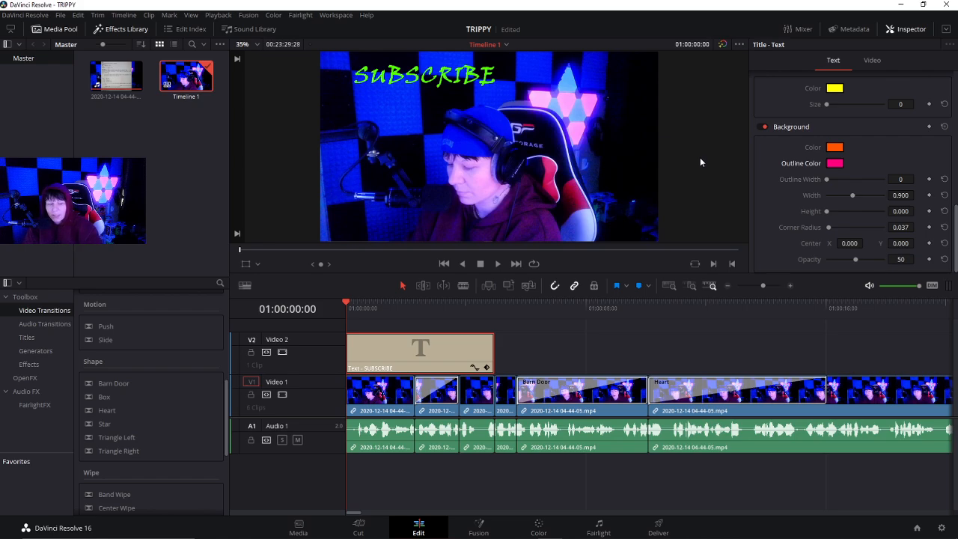
left_click(498, 264)
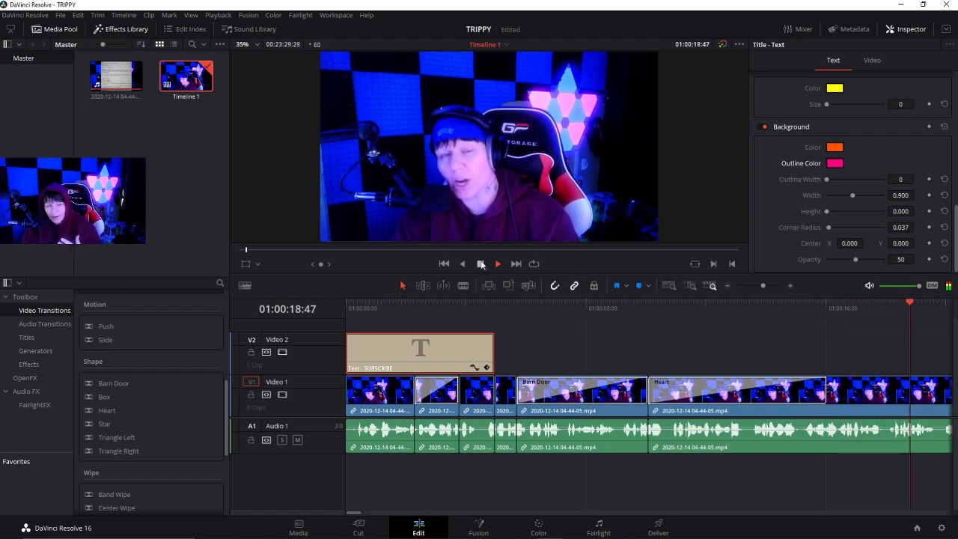
key("space")
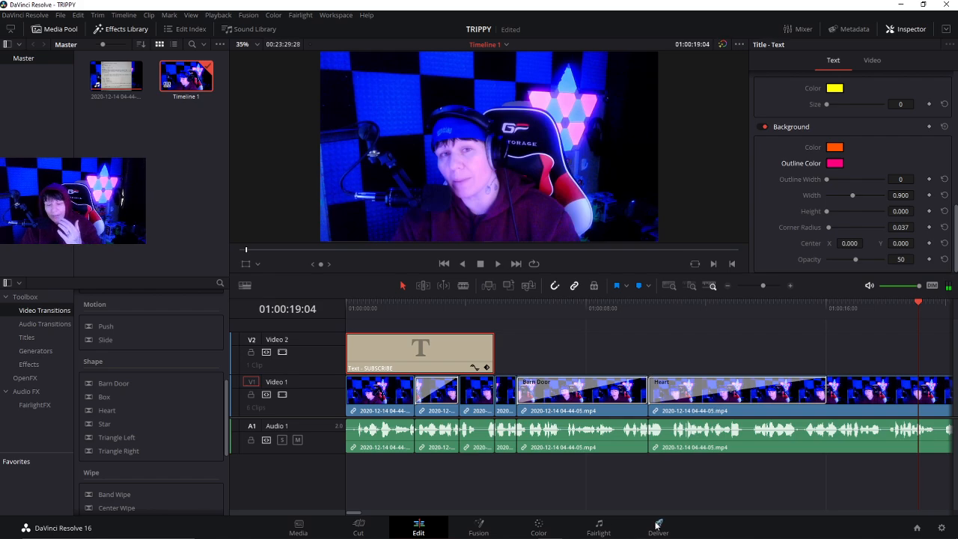
mouse_move(352, 515)
left_mouse_down()
mouse_move(727, 516)
mouse_move(344, 529)
left_mouse_up()
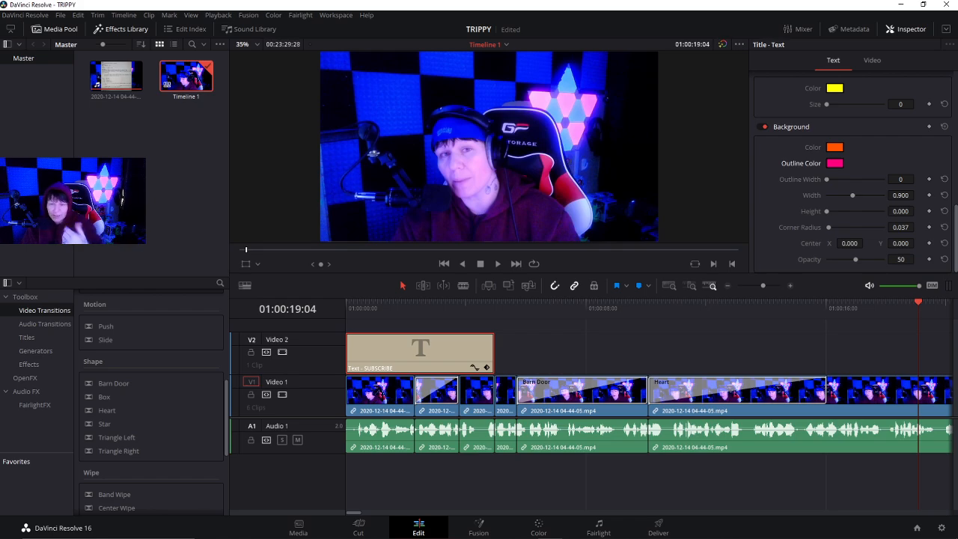
left_click(477, 529)
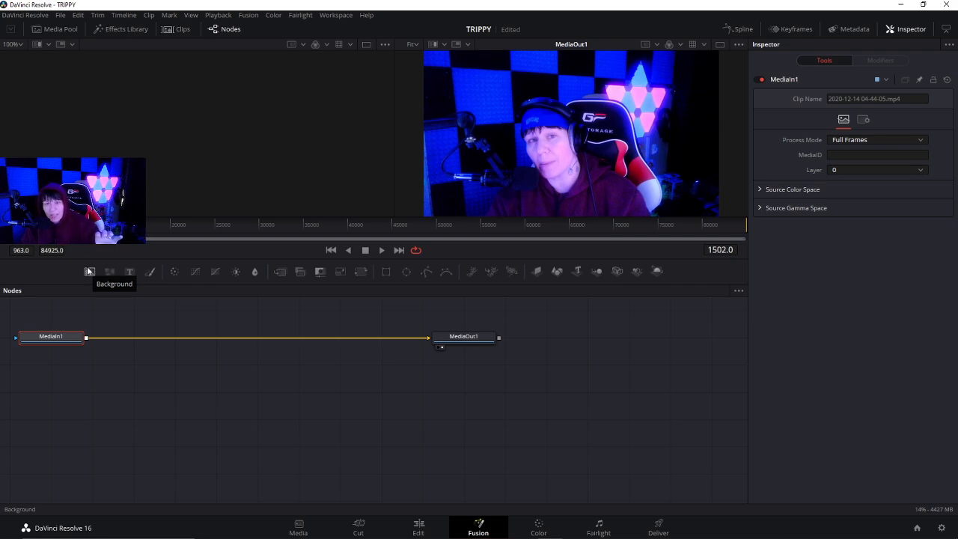
On the Color page, try tinting clip 06 with the offset, gain, gamma and lift wheels and bring all four back near neutral
left_click(538, 527)
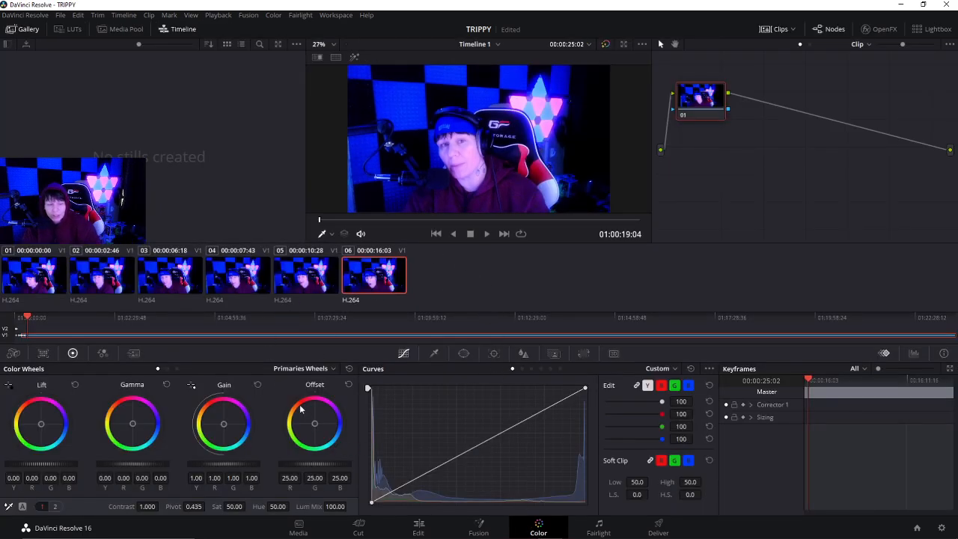
mouse_move(314, 425)
left_mouse_down()
mouse_move(317, 412)
mouse_move(304, 422)
left_mouse_up()
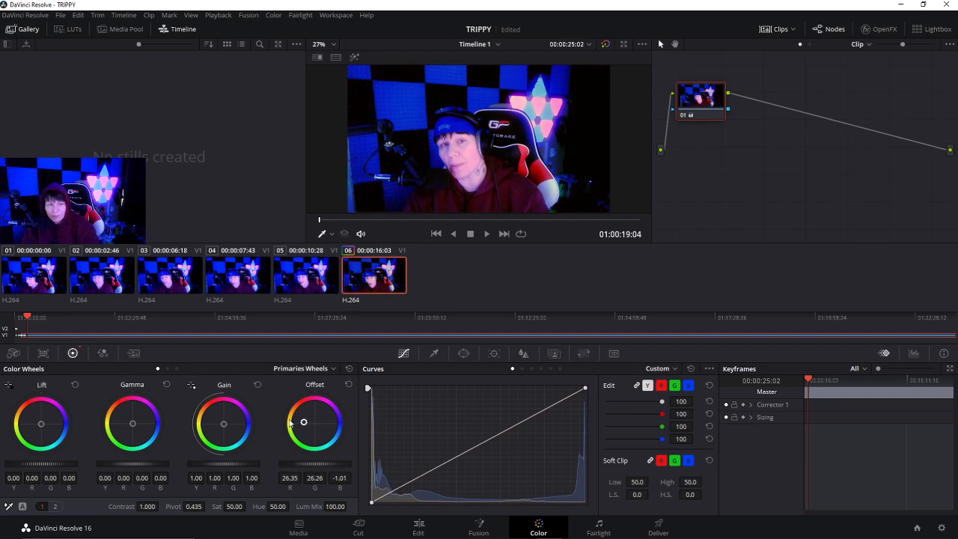
left_click_drag(223, 427, 226, 423)
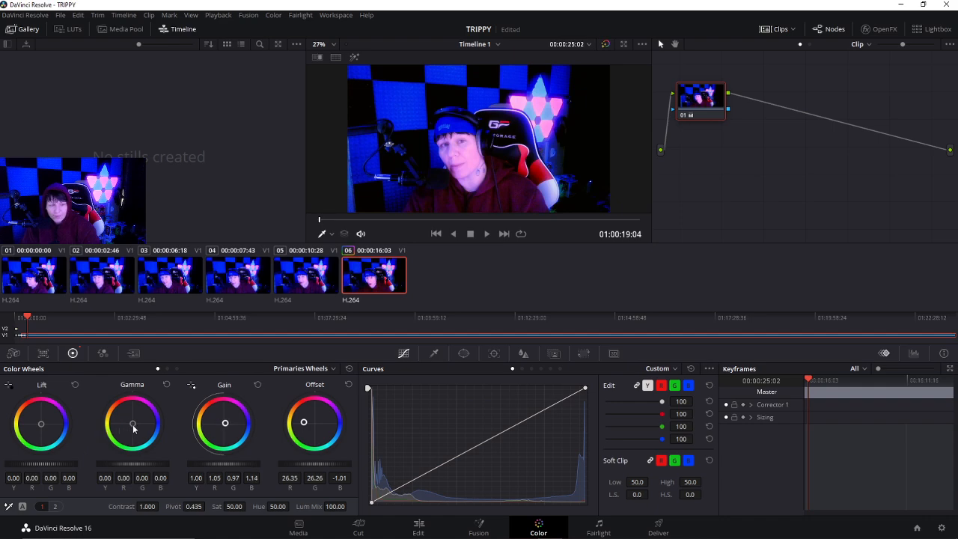
left_click_drag(134, 428, 133, 422)
left_click_drag(133, 423, 135, 424)
left_click_drag(41, 424, 38, 425)
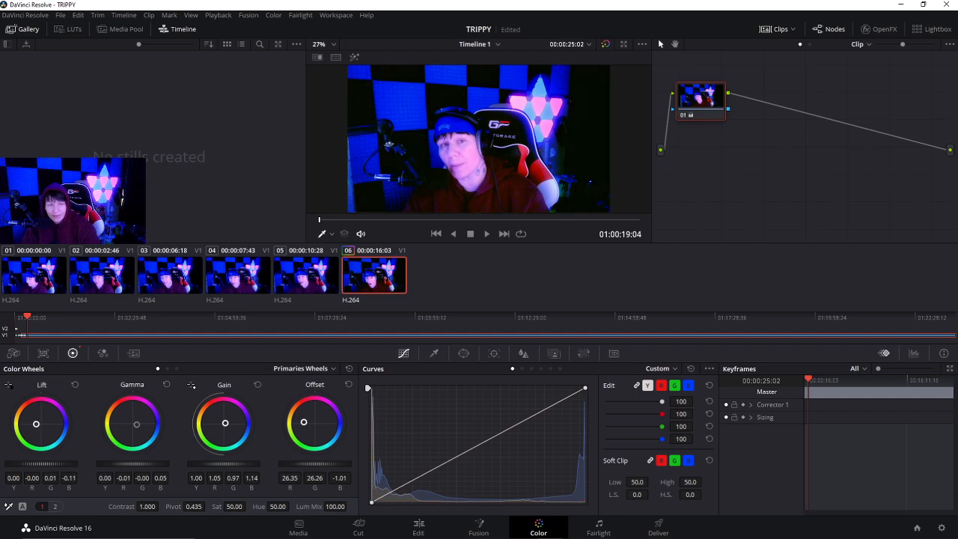
left_click_drag(34, 424, 39, 423)
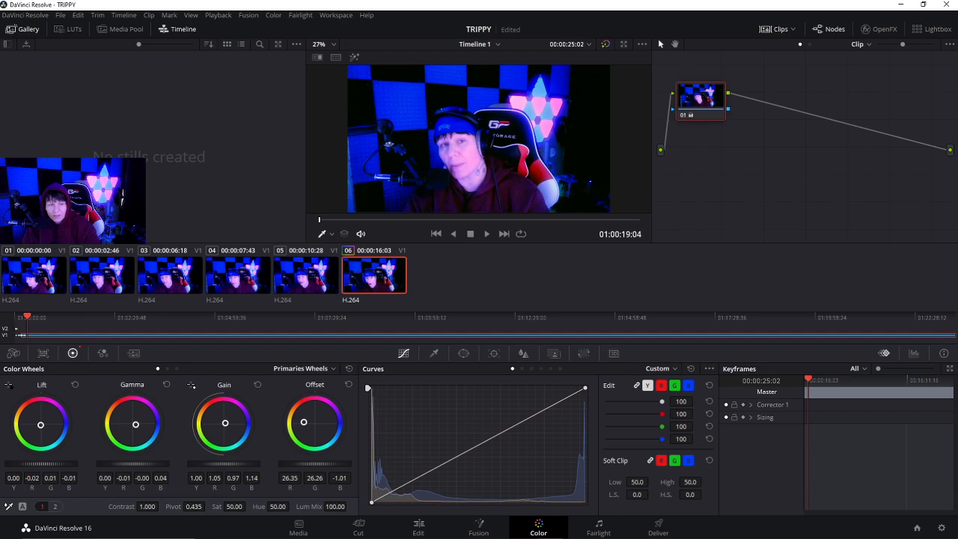
left_click_drag(135, 424, 133, 424)
left_click_drag(224, 423, 223, 424)
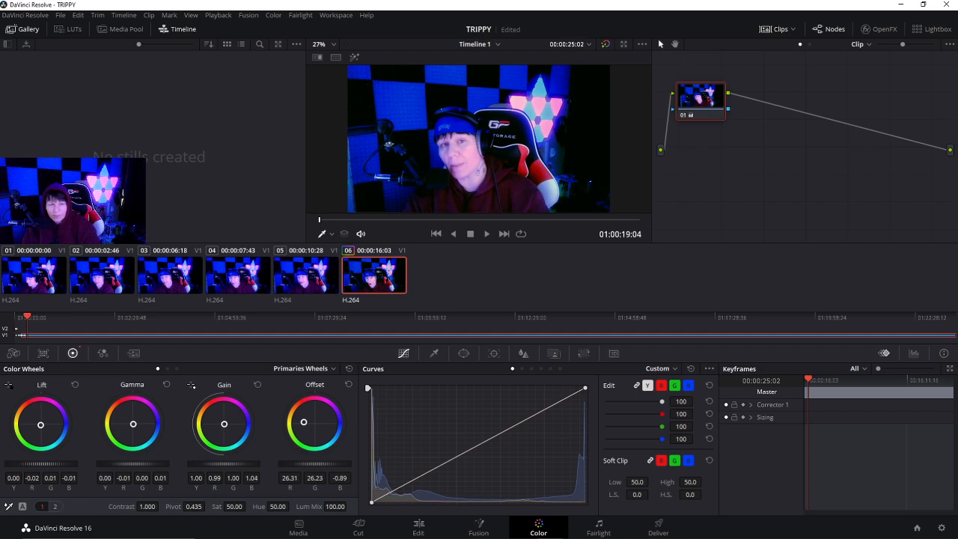
left_click_drag(303, 422, 315, 423)
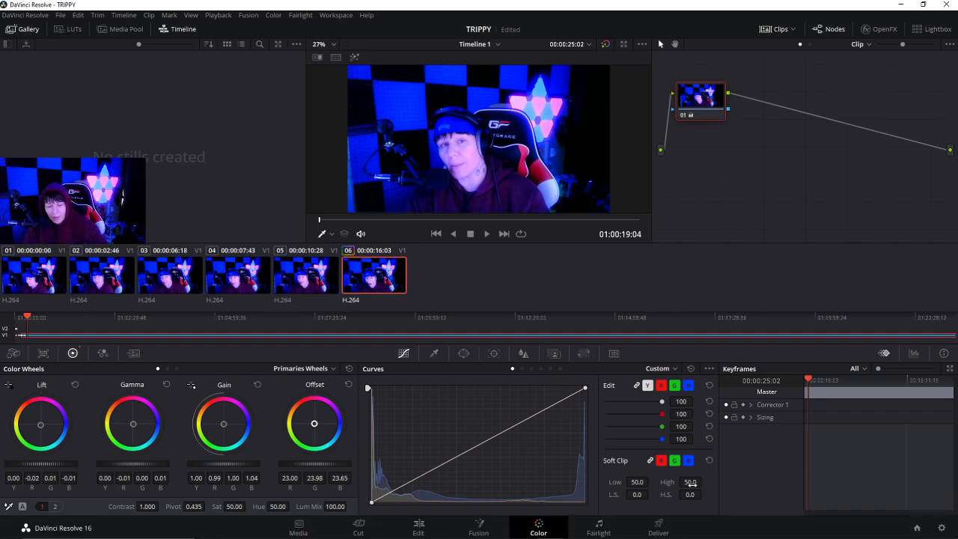
From the Fairlight page's Sound Library, request the free sound library download and open its registration page in Google Chrome
left_click(597, 527)
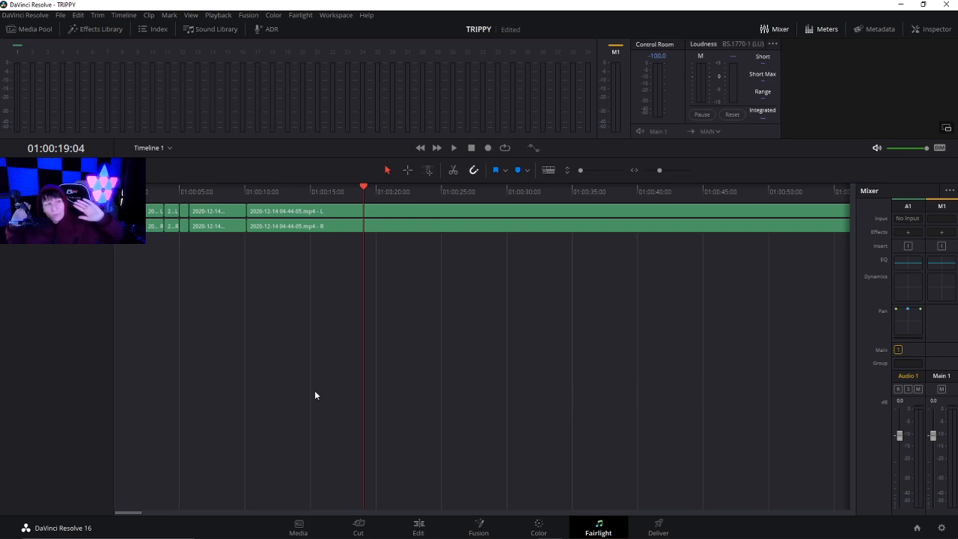
left_click(213, 29)
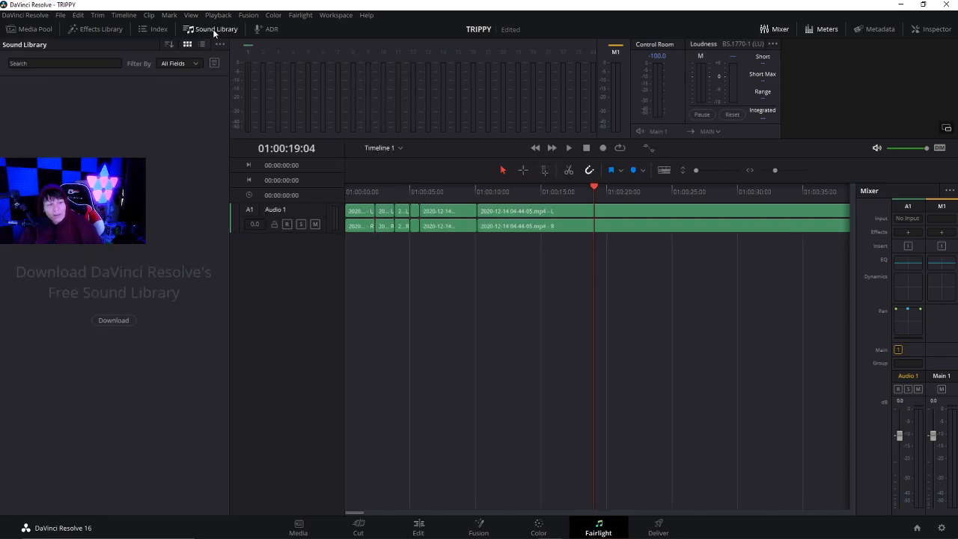
left_click(118, 321)
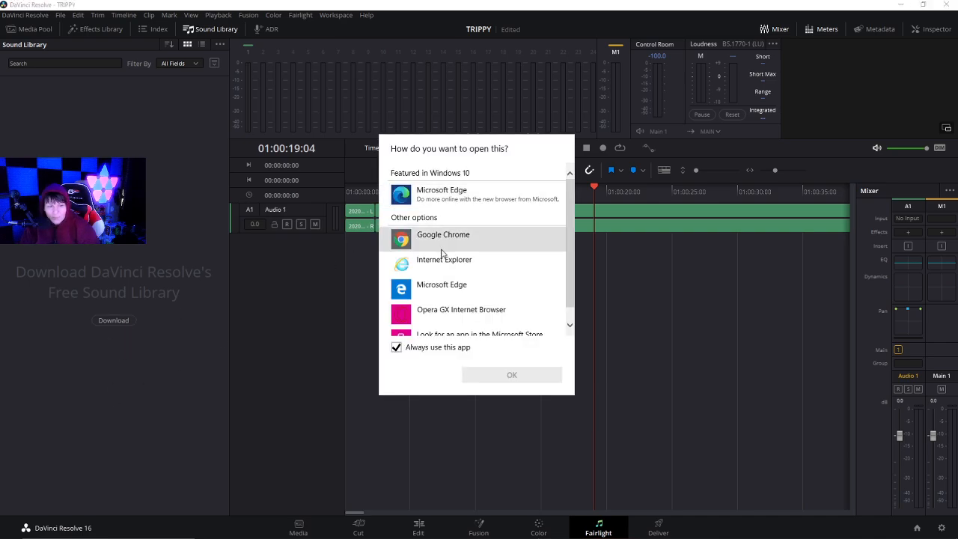
scroll(464, 322, "down", 1)
scroll(465, 328, "up", 1)
left_click(449, 237)
left_click(512, 375)
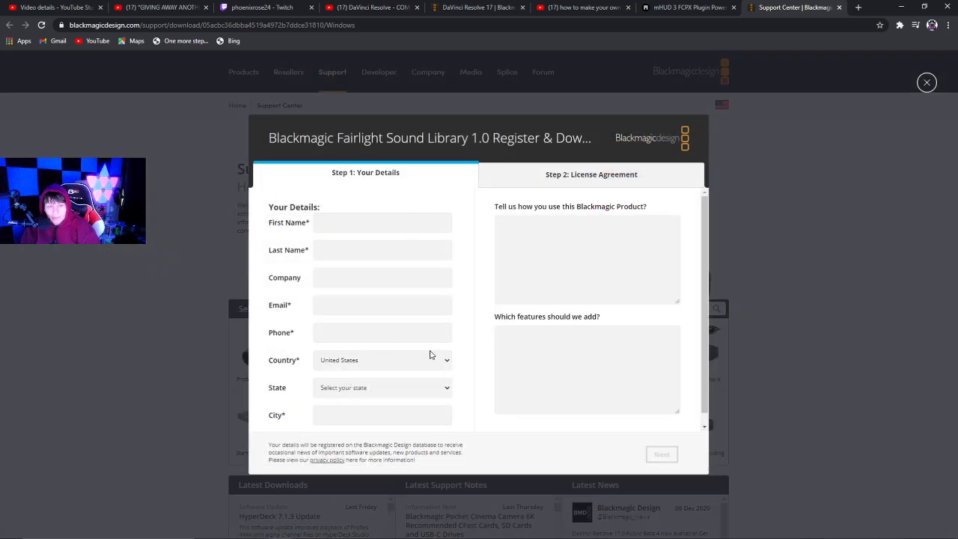
Dismiss the sound library registration with its Support Center page and return to DaVinci Resolve
left_click(927, 82)
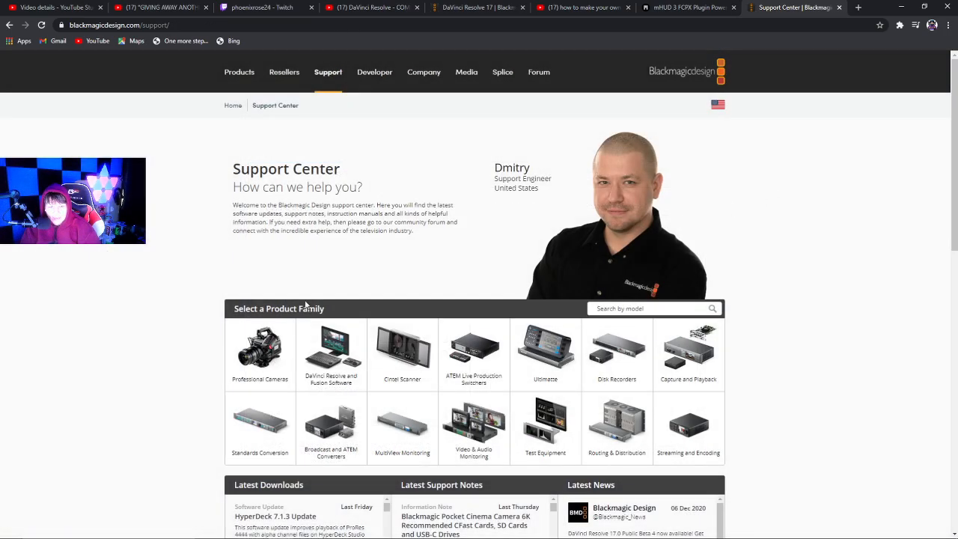
scroll(142, 344, "down", 2)
scroll(139, 350, "up", 2)
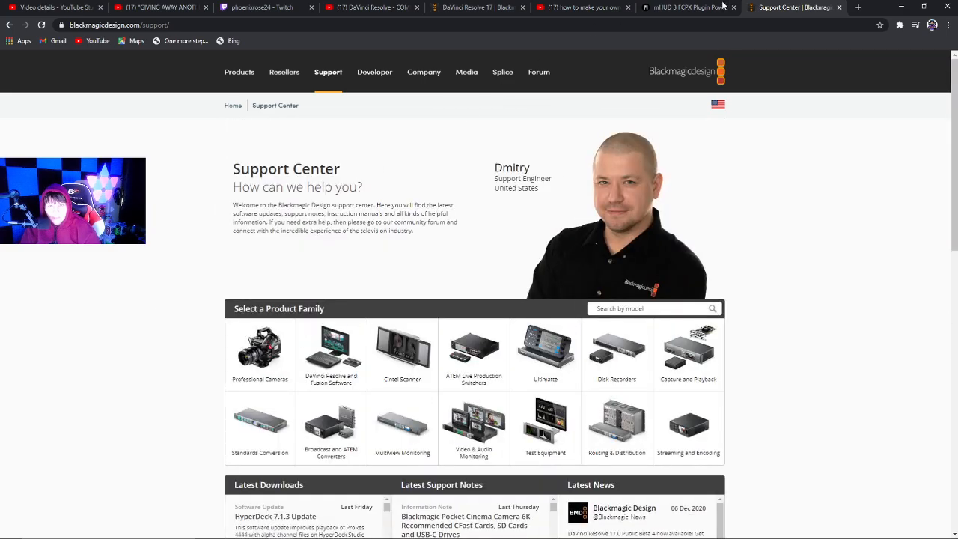
left_click(839, 7)
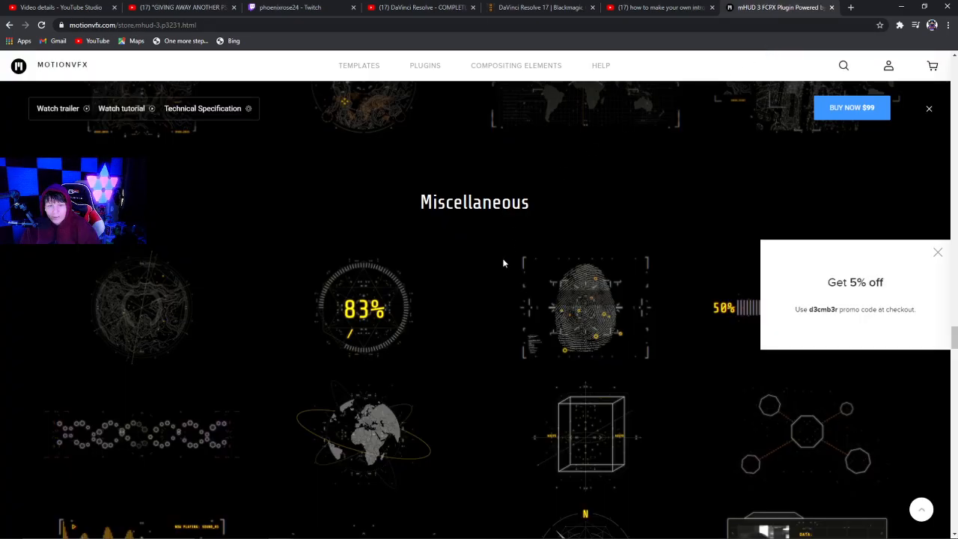
left_click(901, 7)
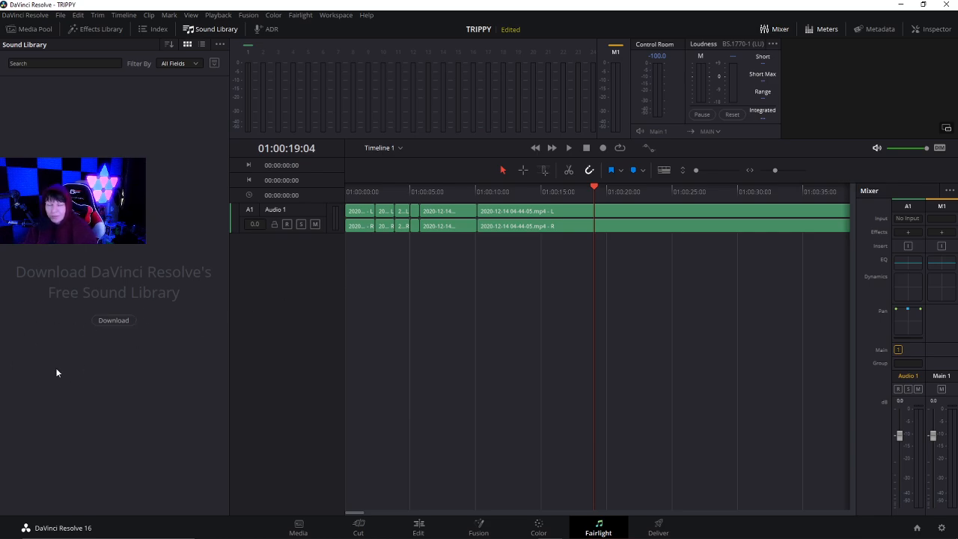
On the Deliver page, choose the YouTube 1080p render preset and name the output file BEST BUY DROP
left_click(659, 528)
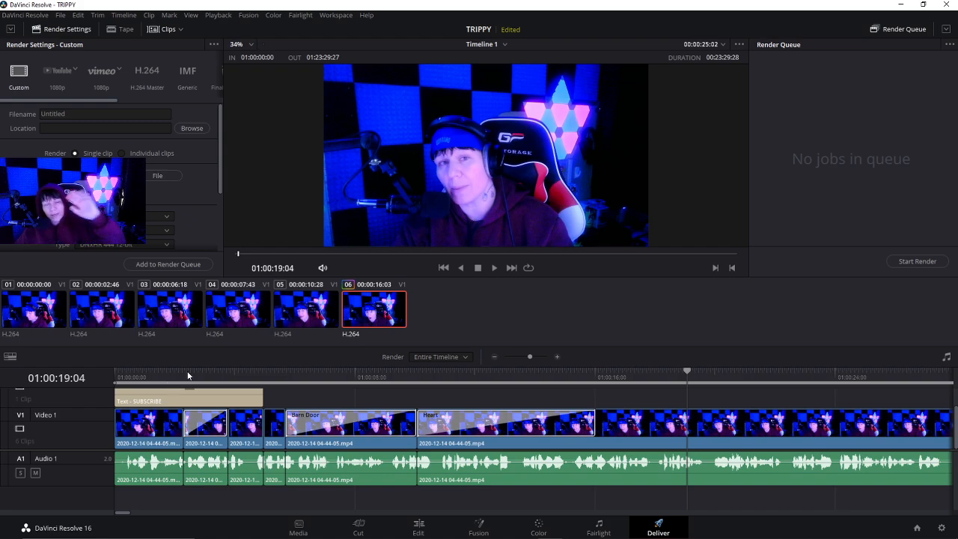
left_click(64, 73)
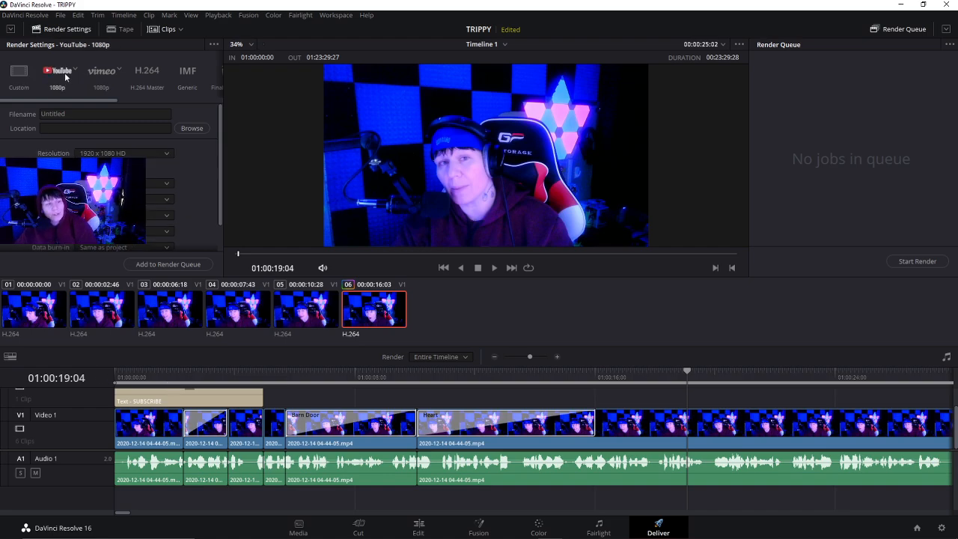
left_click(70, 114)
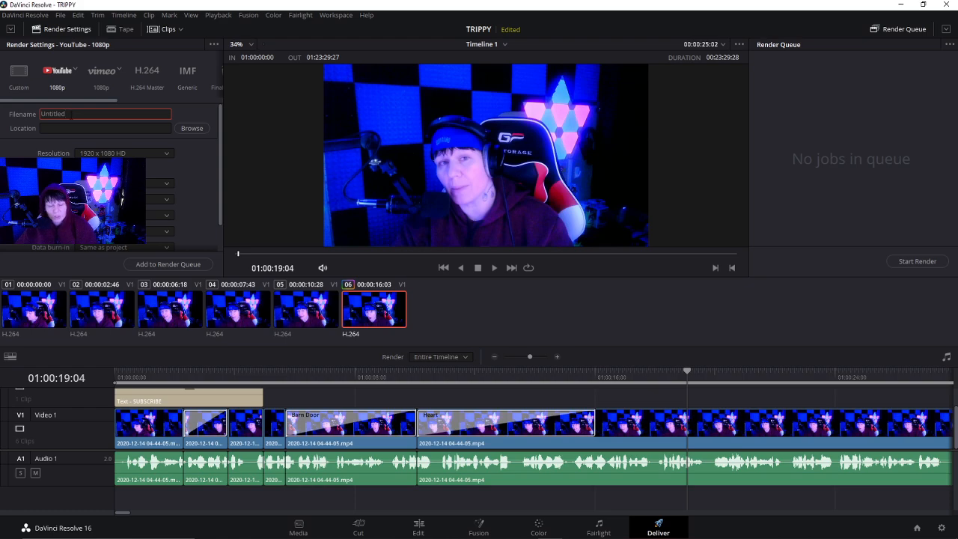
key("BackSpace")
key("BackSpace")
key("BackSpace")
key("BackSpace")
key("BackSpace")
key("BackSpace")
key("BackSpace")
key("BackSpace")
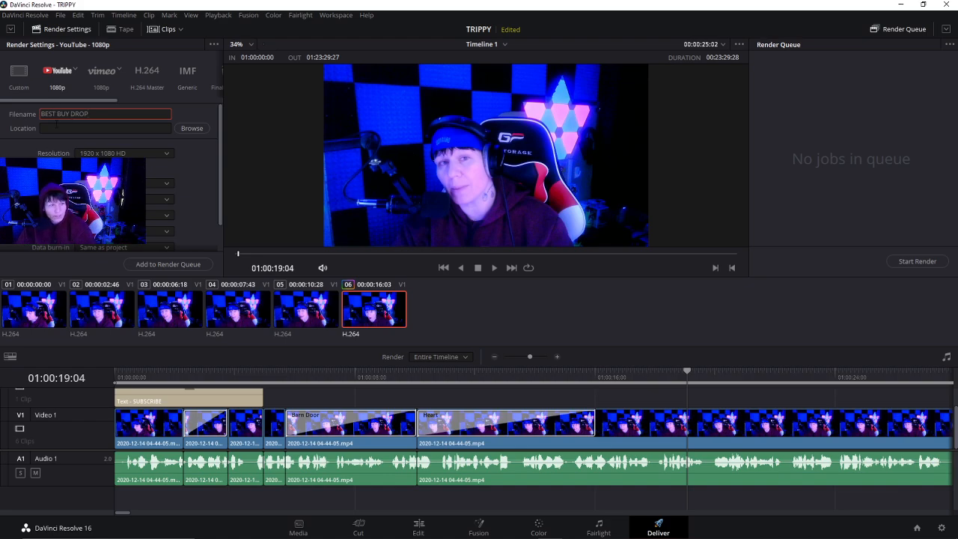
Browse to the Seagate Expansion Drive (E:) as a possible render location and cancel without choosing a folder
left_click(112, 129)
left_click(202, 130)
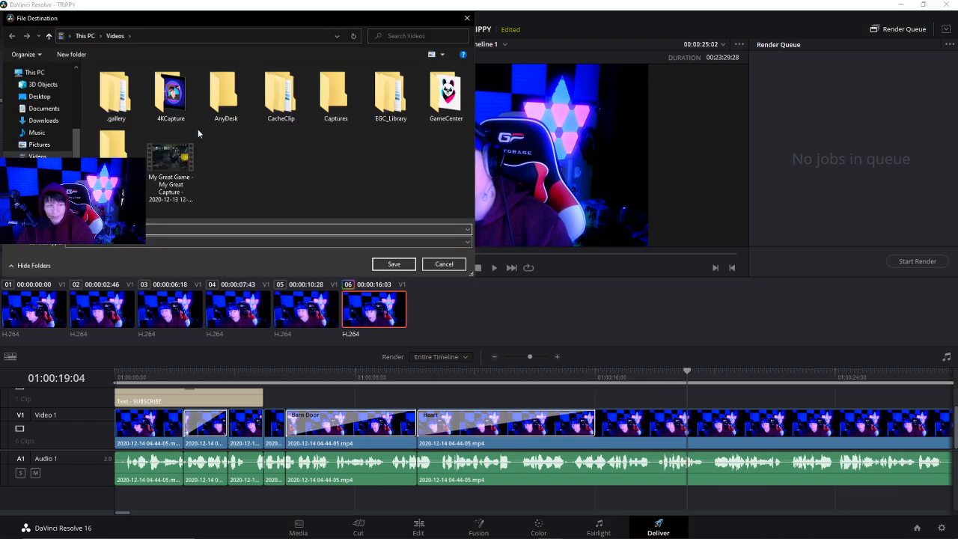
left_click(50, 152)
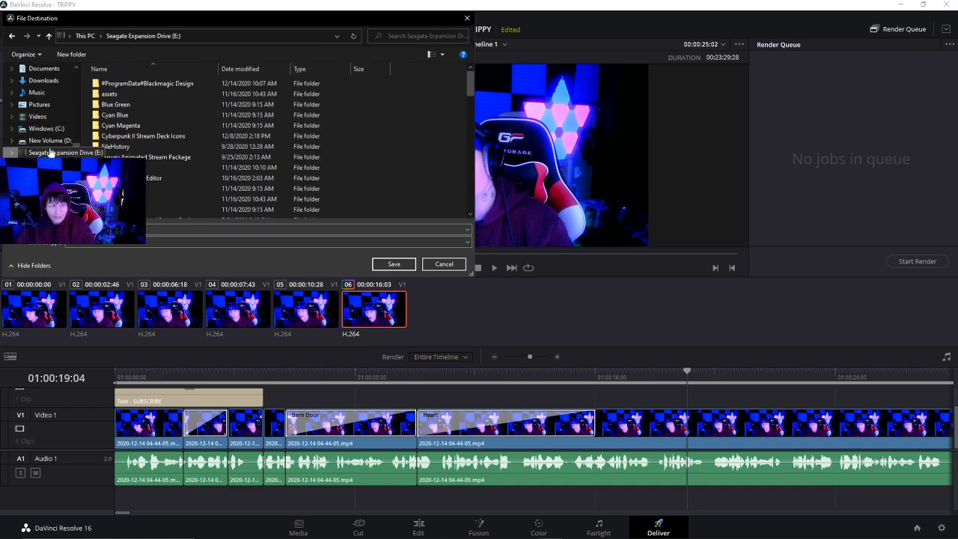
left_click(444, 265)
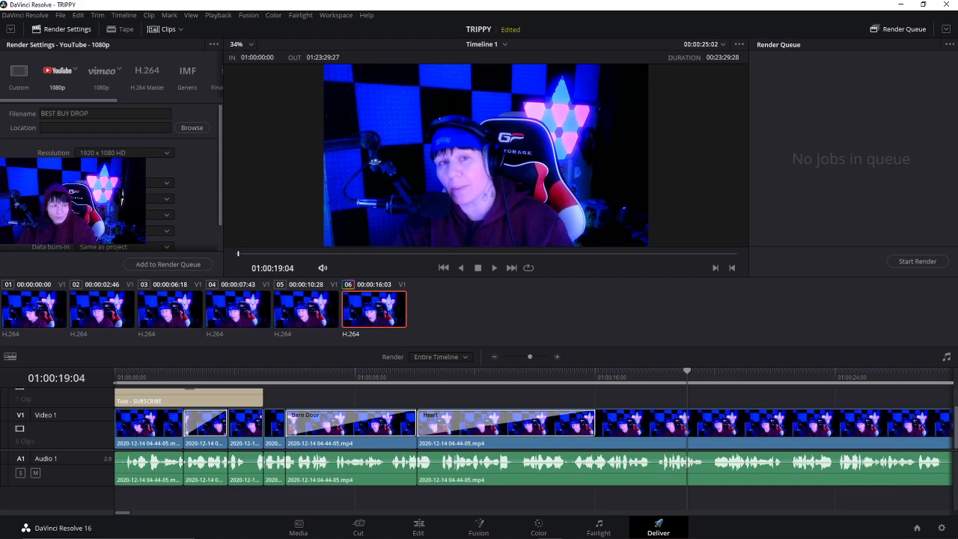
Add the BEST BUY DROP export to the render queue, saving it to the Seagate Expansion Drive (E:)
scroll(111, 179, "down", 2)
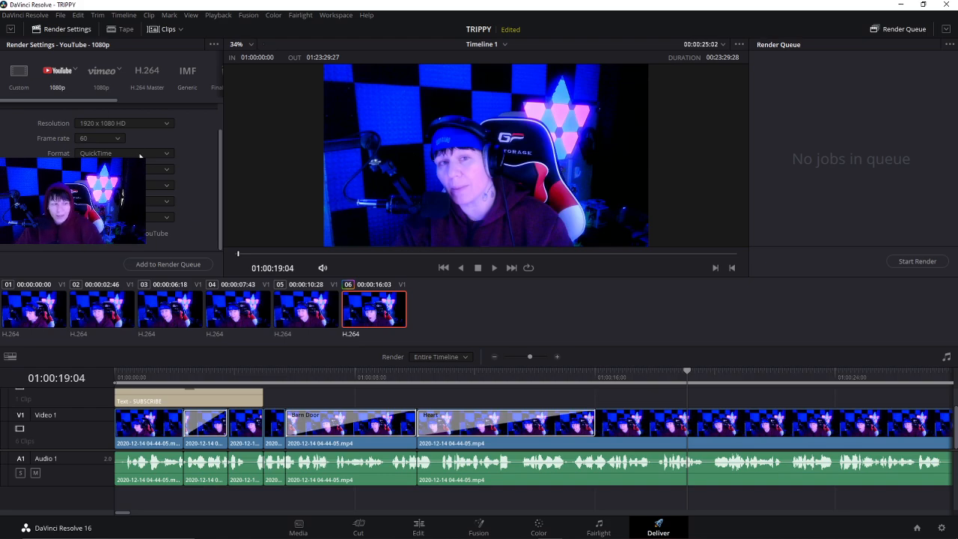
left_click(147, 263)
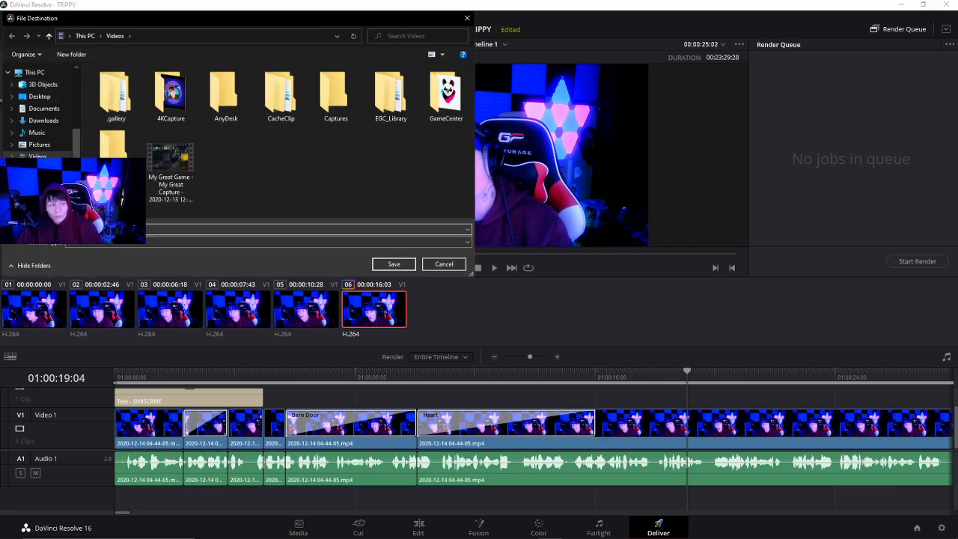
left_click(46, 182)
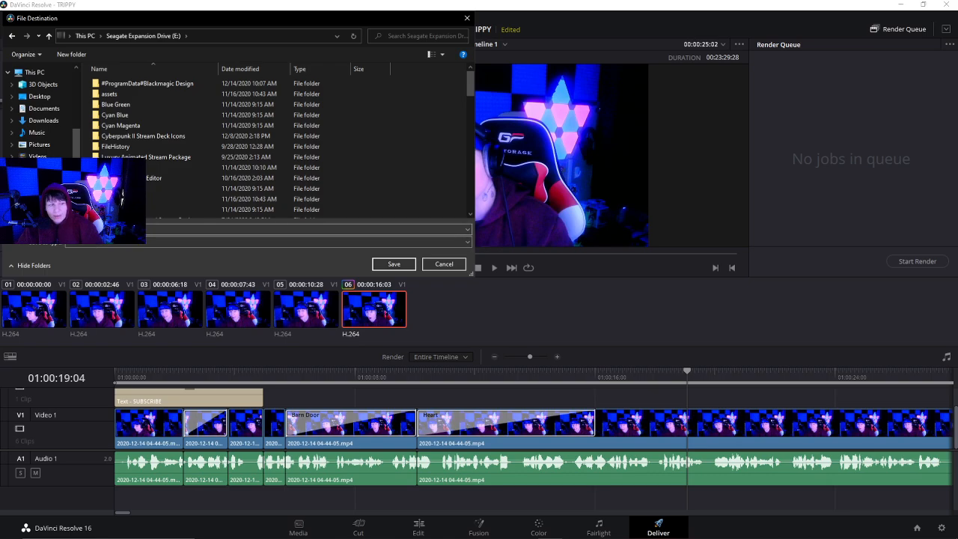
left_click(393, 265)
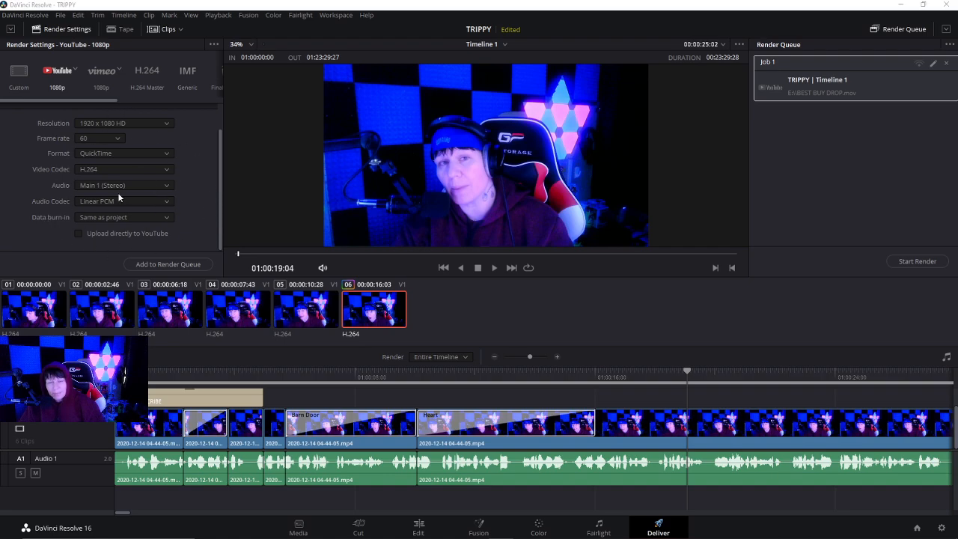
Remove the BEST BUY DROP job from the render queue
left_click(130, 154)
left_click(130, 154)
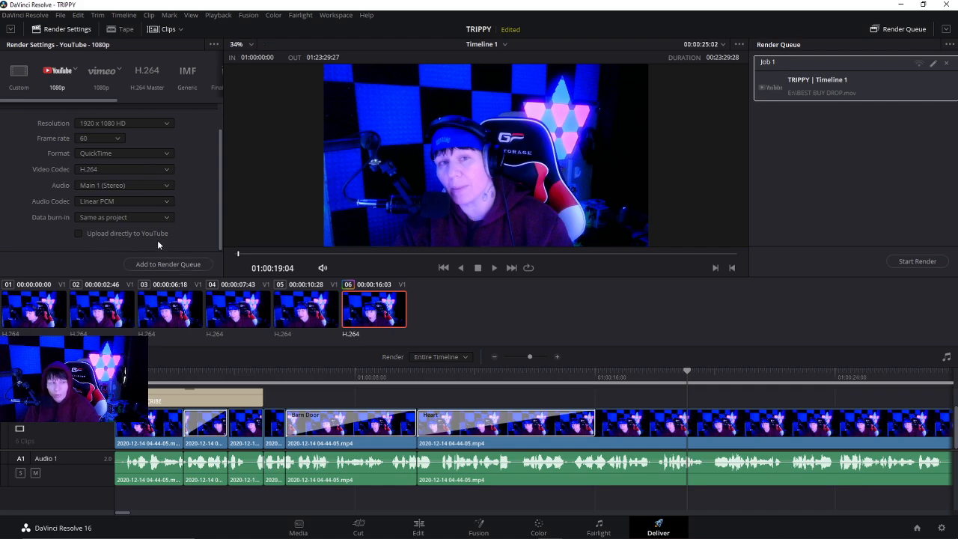
left_click(946, 65)
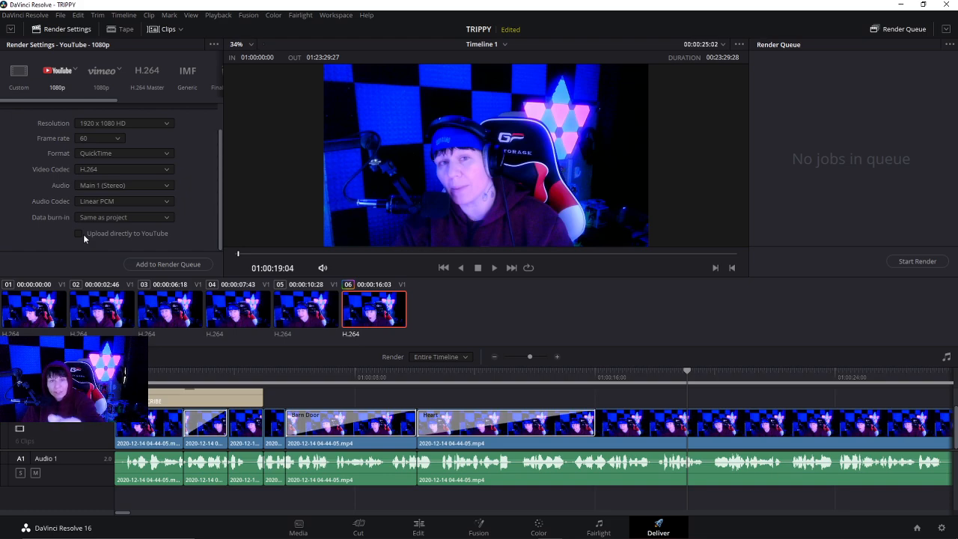
Add the timeline to the render queue again with the same YouTube 1080p settings and start rendering it
left_click(189, 264)
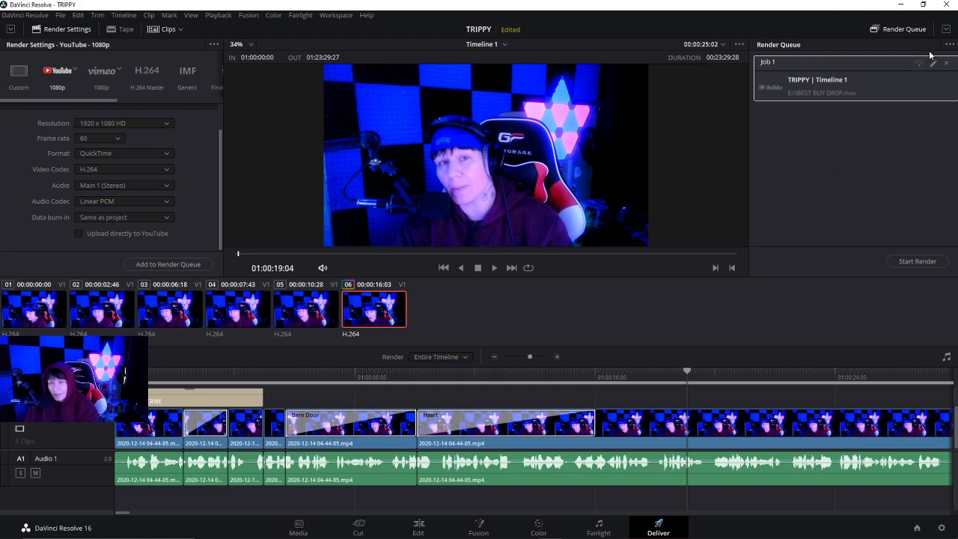
left_click(912, 263)
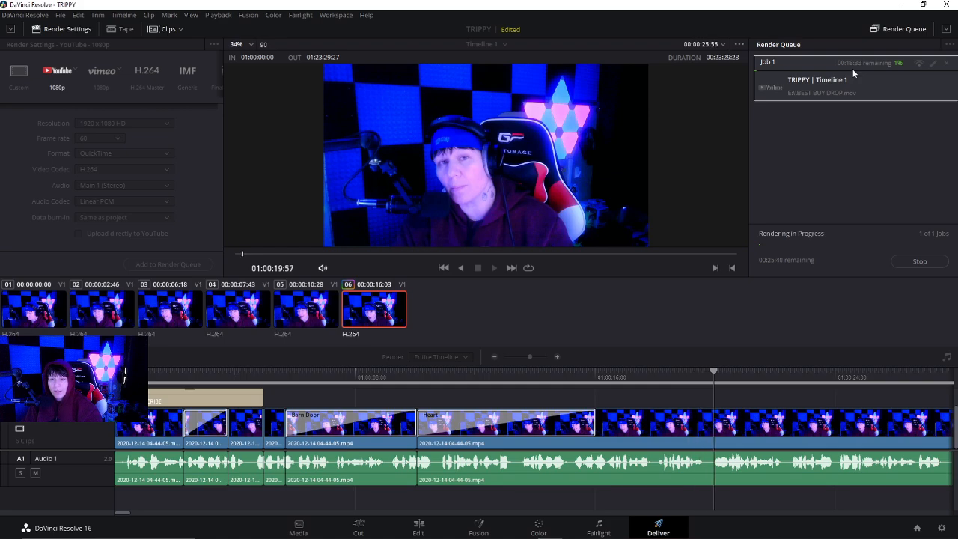
Stop the running render and delete its job from the render queue
left_click(919, 261)
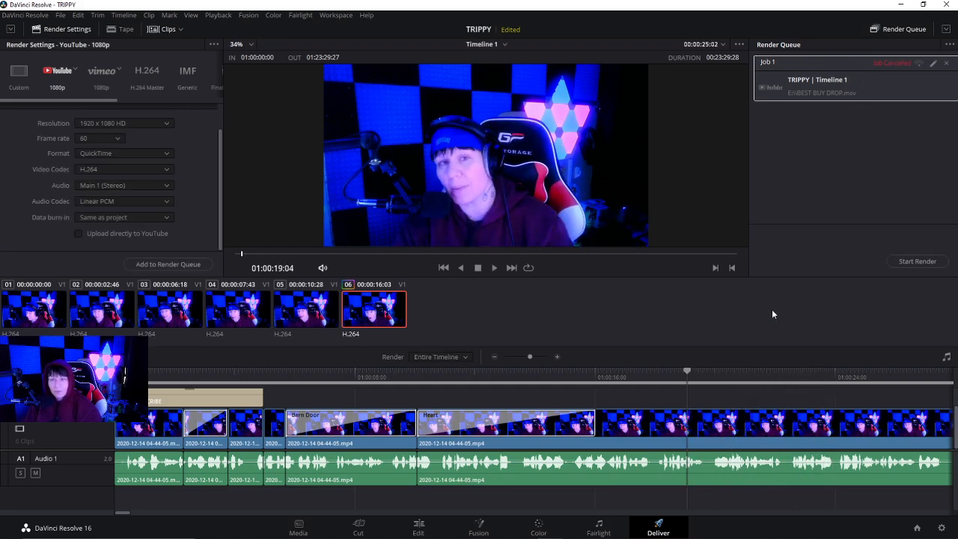
left_click(943, 65)
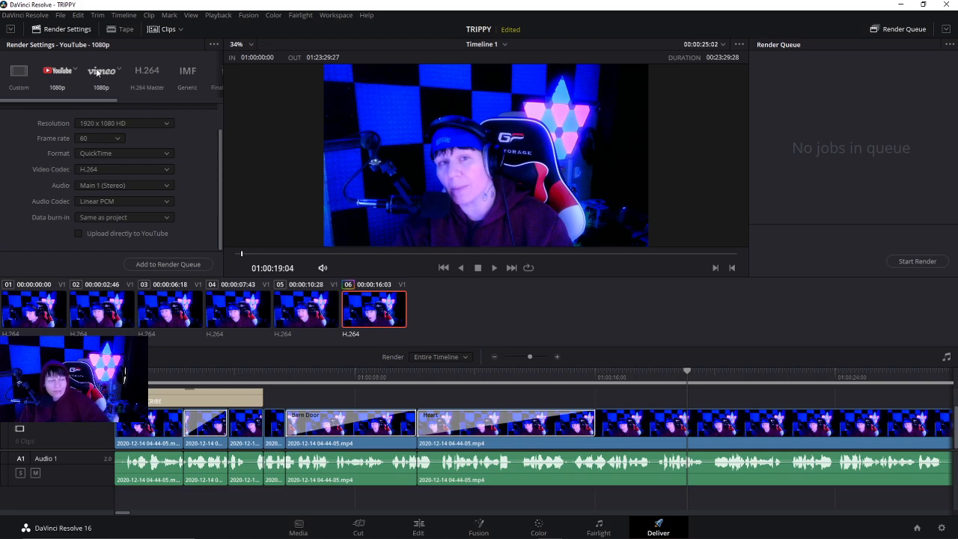
Leave the Deliver page and return to the timeline on the Edit page
left_click(359, 527)
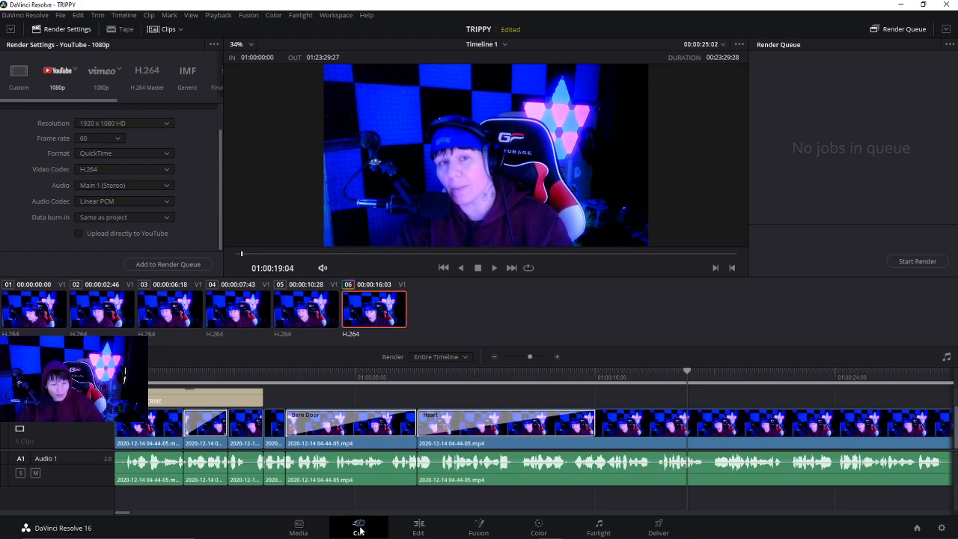
left_click(421, 527)
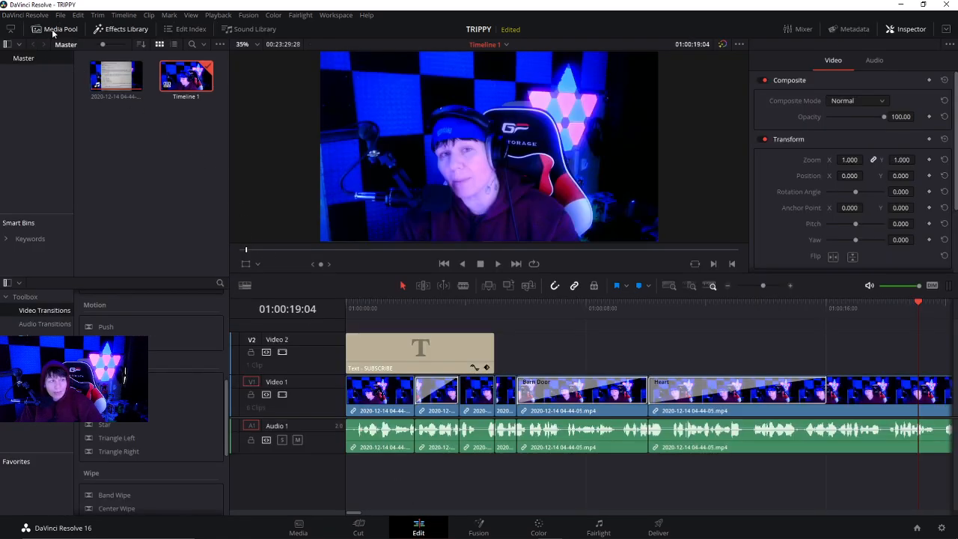
right_click(118, 178)
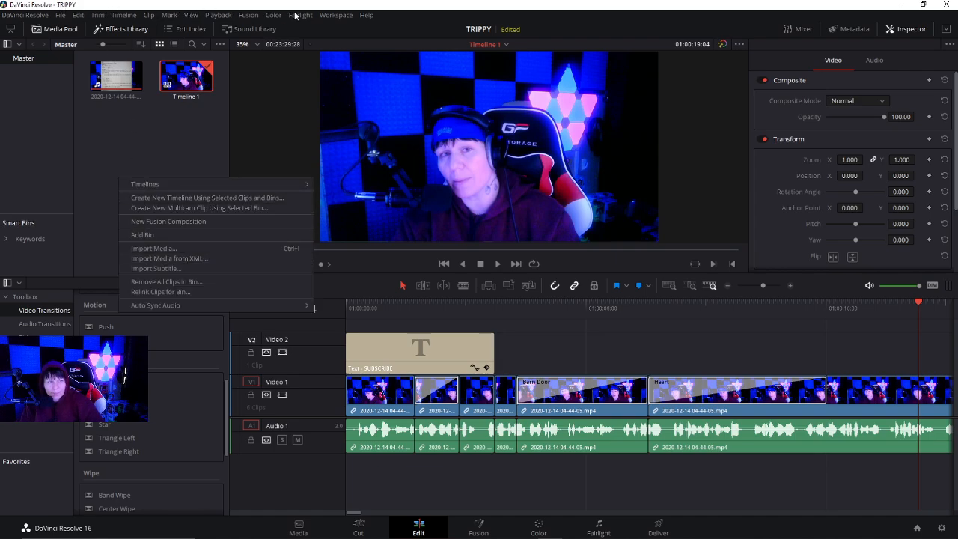
left_click(149, 134)
left_click(256, 19)
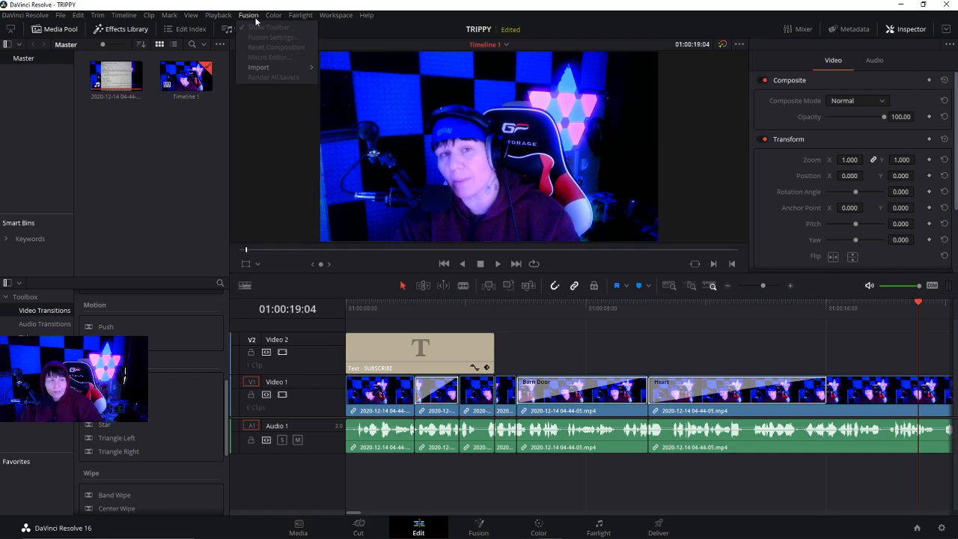
left_click(227, 15)
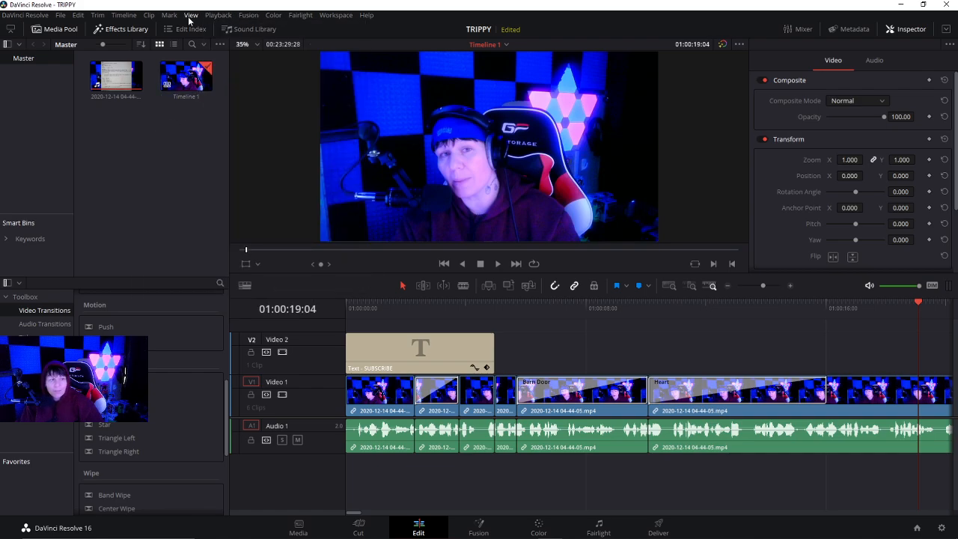
left_click(188, 20)
left_click(150, 181)
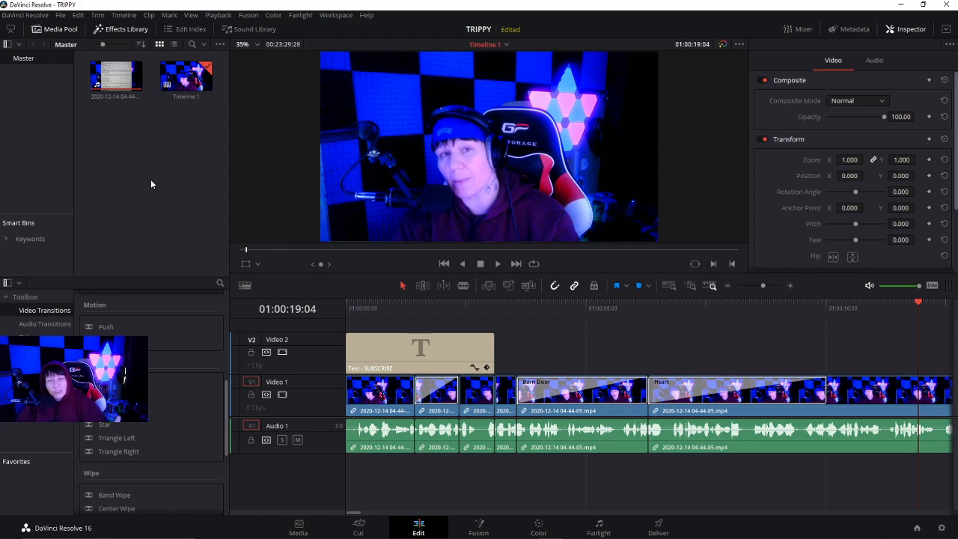